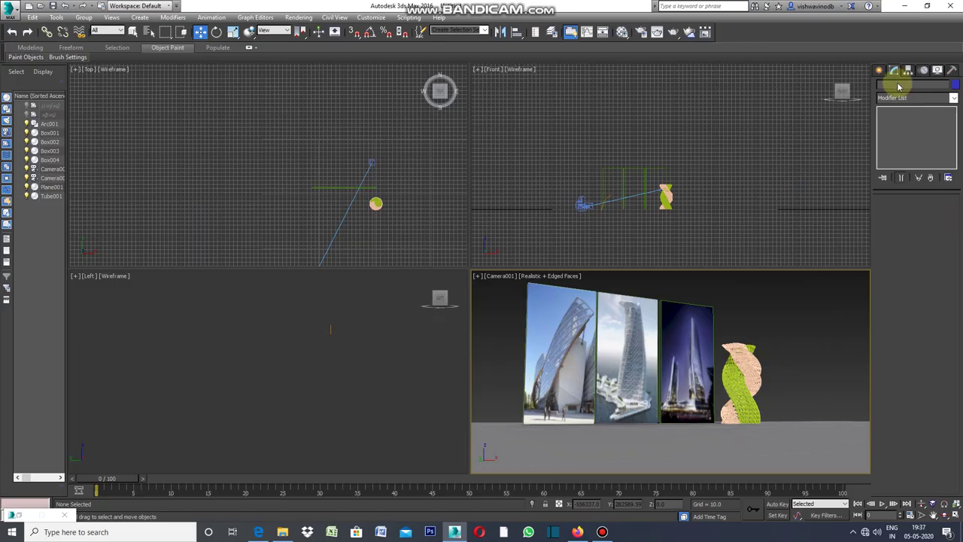
# - Draw a flat Standard Primitives cylinder base in the Top view (radius 11.447, height 0.01)
pyautogui.click(882, 70)
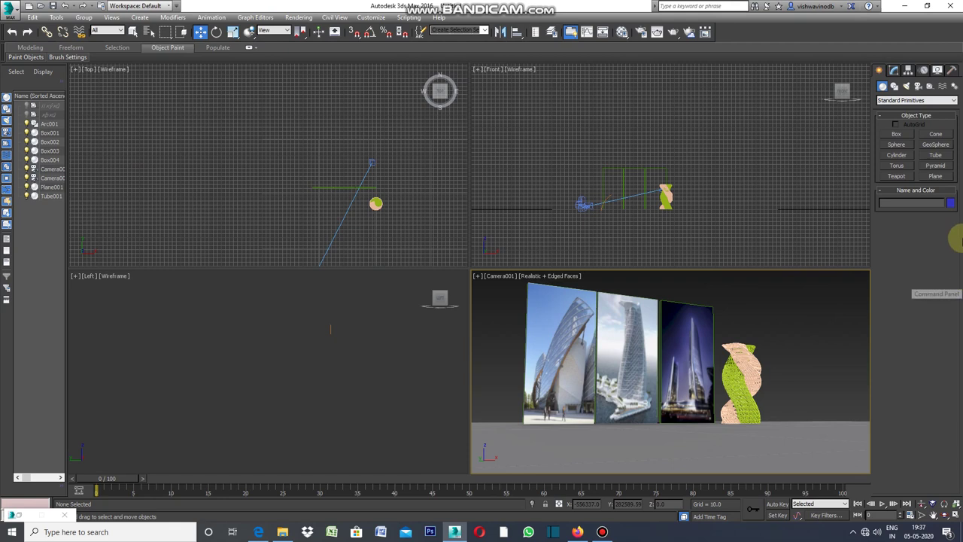
pyautogui.click(903, 158)
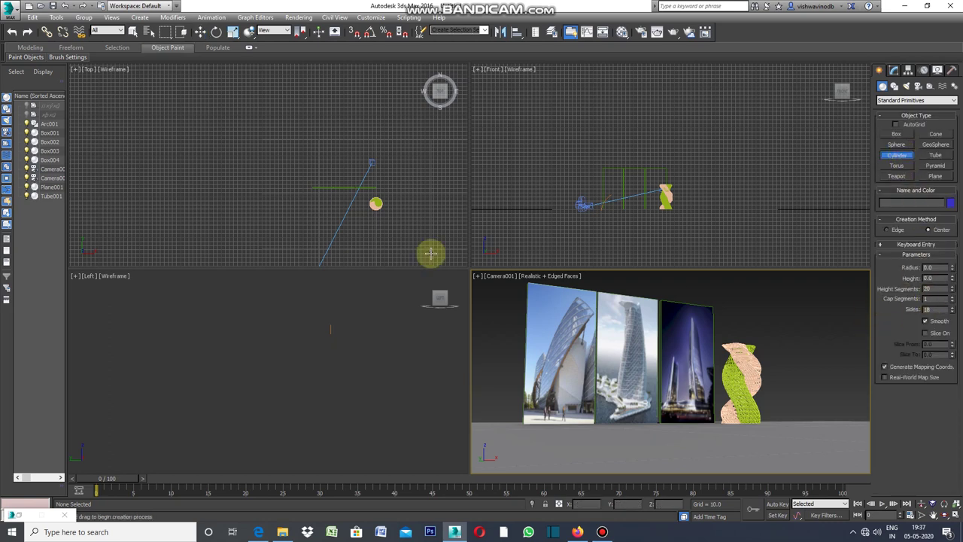
pyautogui.scroll(1, 333, 201)
pyautogui.scroll(1, 323, 202)
pyautogui.scroll(1, 316, 201)
pyautogui.moveTo(306, 207); pyautogui.dragTo(304, 218)
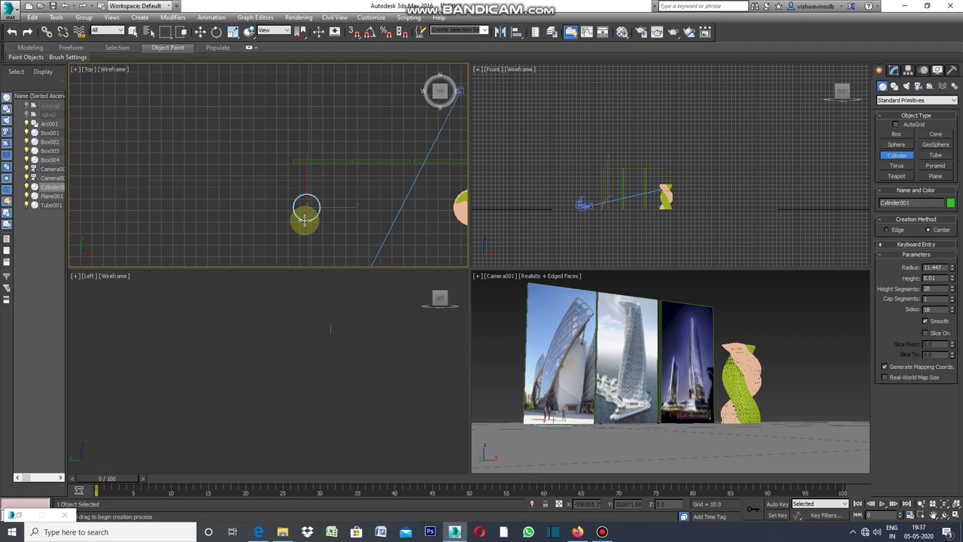
# - Make the cylinder a slender column: height 90, radius 7, 25 height segments
pyautogui.click(325, 224)
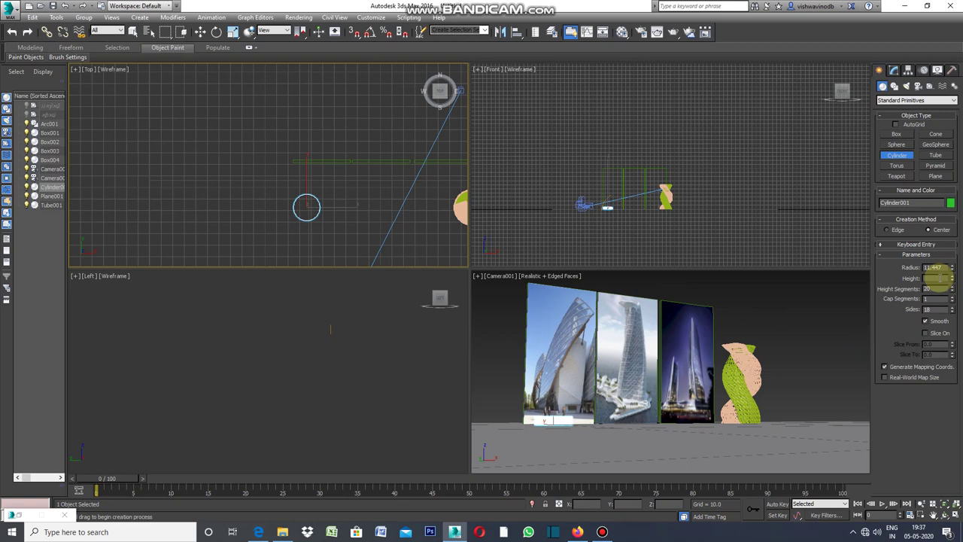
pyautogui.write('90')
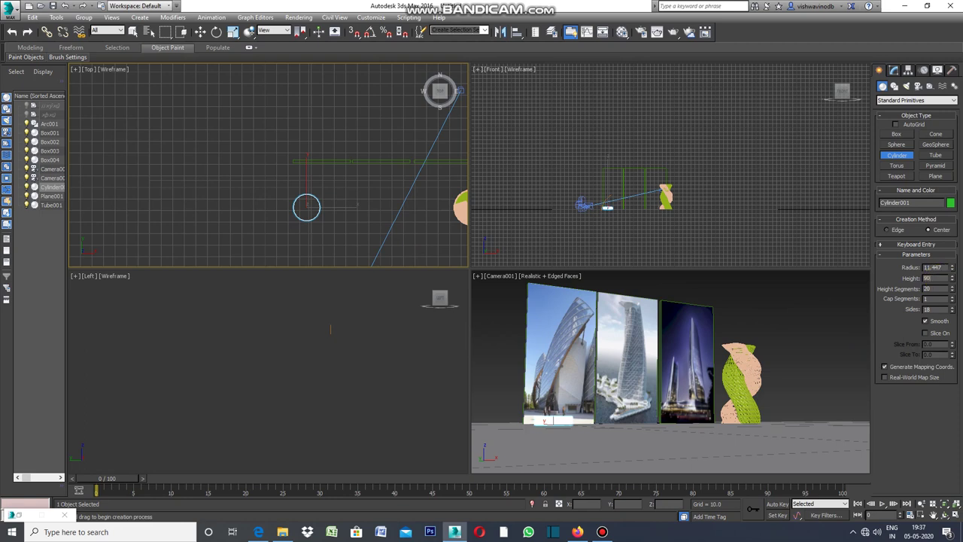
pyautogui.press('Return')
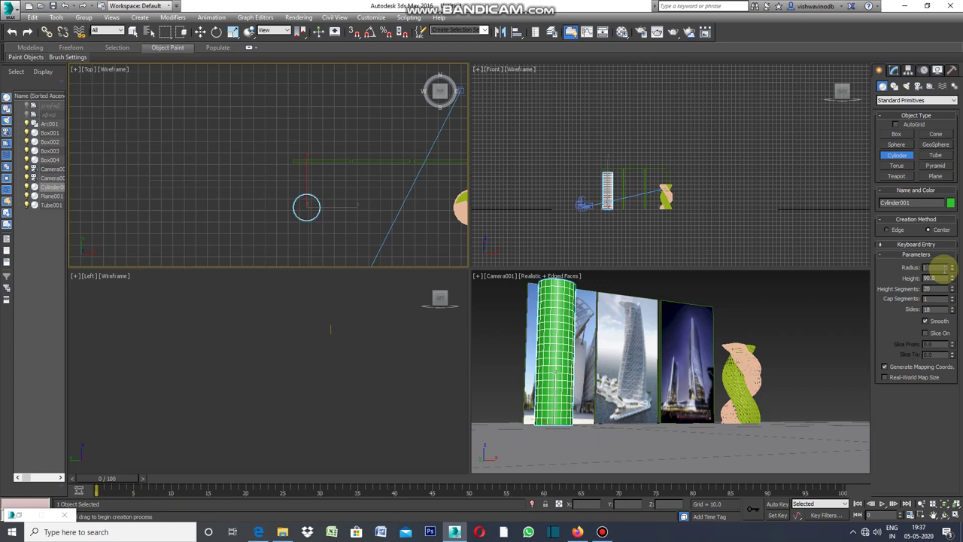
pyautogui.write('7')
pyautogui.press('Return')
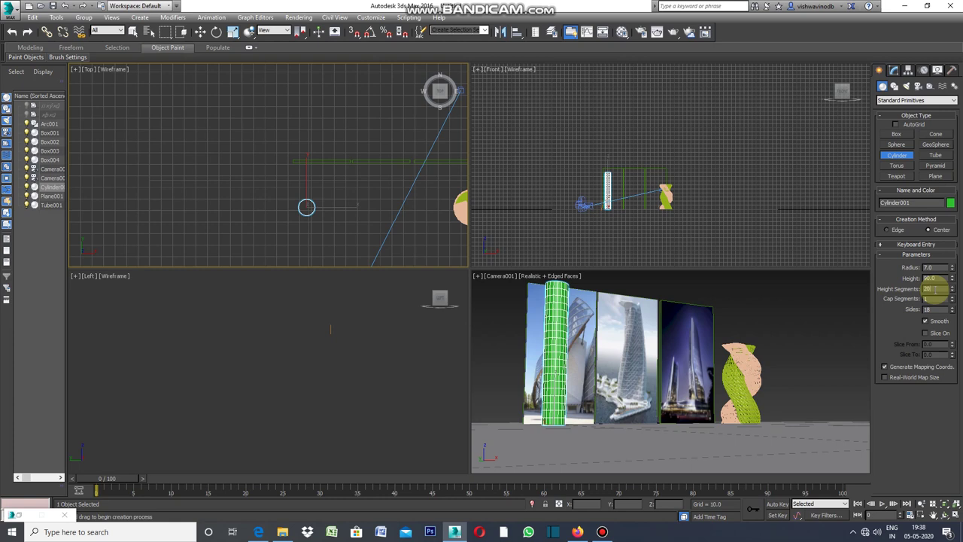
pyautogui.doubleClick(936, 289)
pyautogui.write('25')
pyautogui.press('Return')
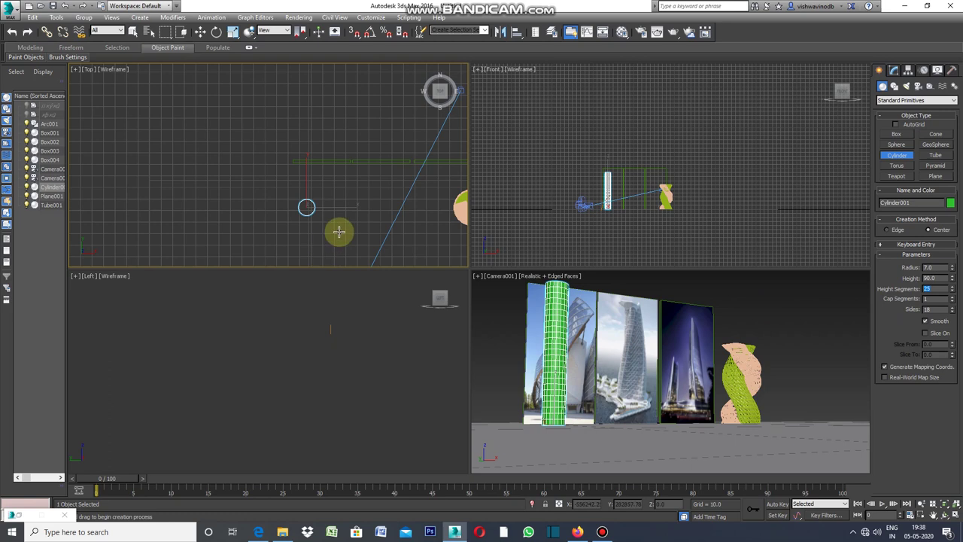
pyautogui.click(477, 69)
# - In the maximized Front view, Shift-move the cylinder to clone a copy beside it
pyautogui.click(519, 81)
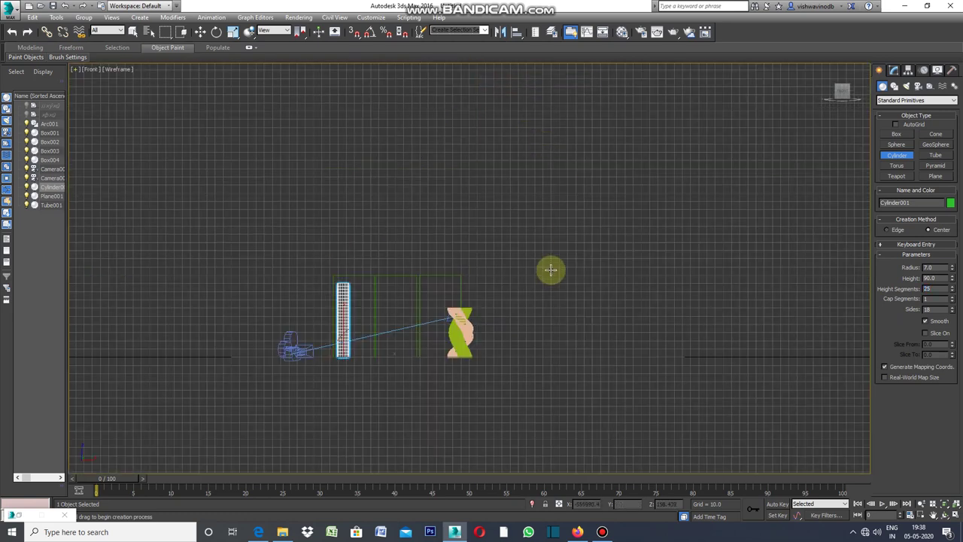
pyautogui.scroll(2, 348, 370)
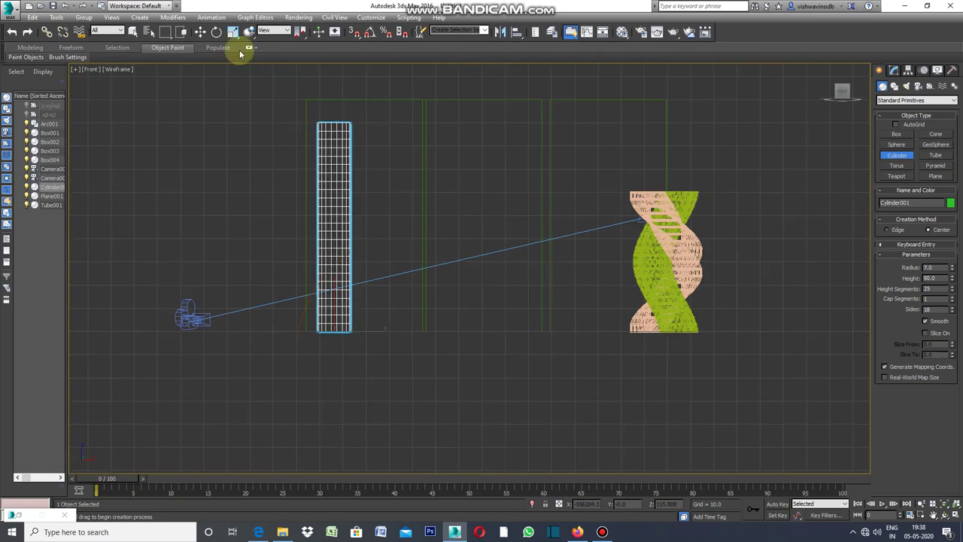
pyautogui.click(200, 32)
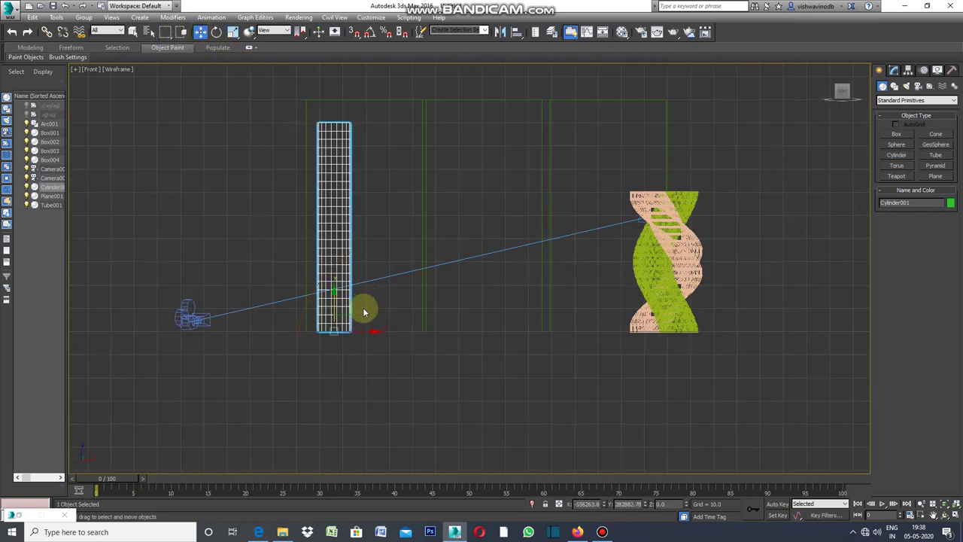
pyautogui.moveTo(360, 332); pyautogui.dragTo(393, 341)
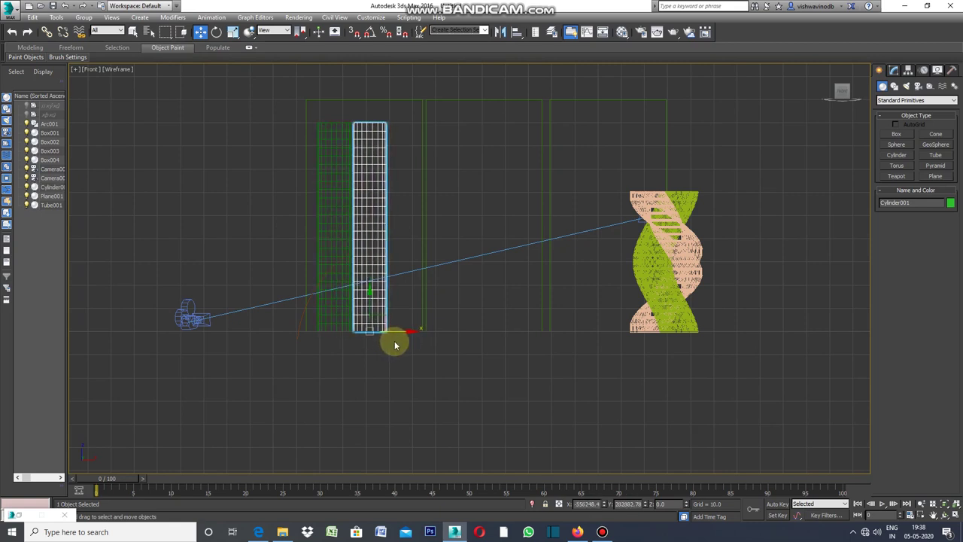
pyautogui.click(487, 309)
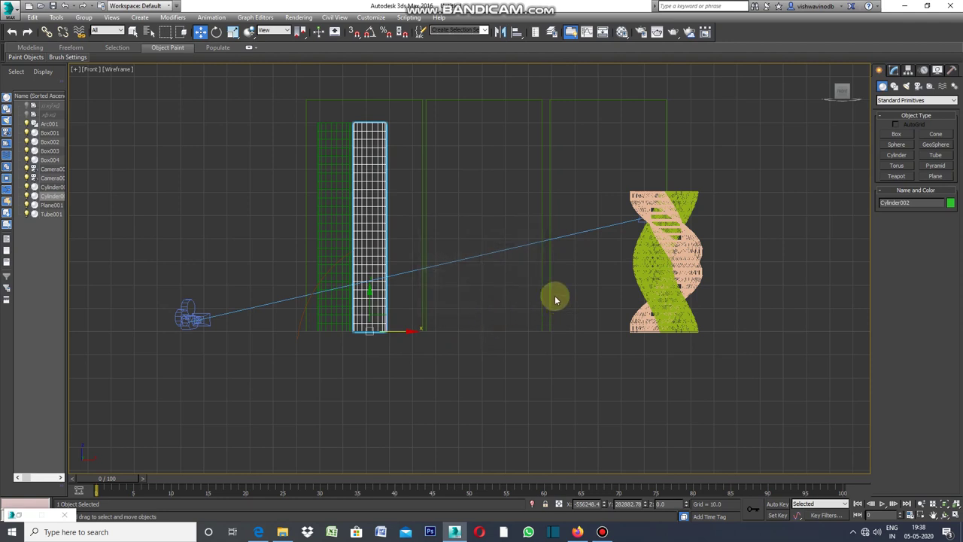
# - Return to the four-view layout, select both cylinders, and make the camera view active
pyautogui.click(253, 142)
pyautogui.scroll(3, 360, 125)
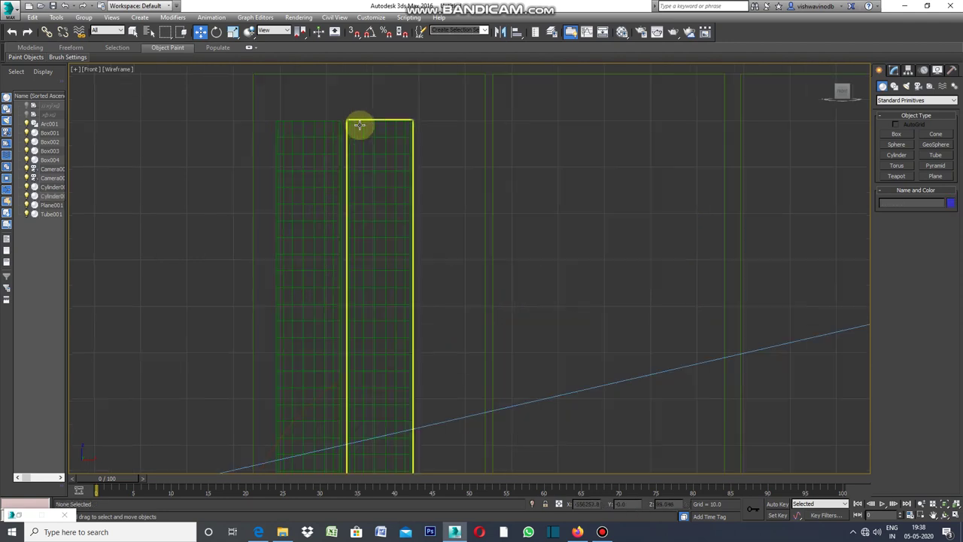
pyautogui.click(77, 71)
pyautogui.click(104, 80)
pyautogui.moveTo(349, 198); pyautogui.dragTo(286, 230)
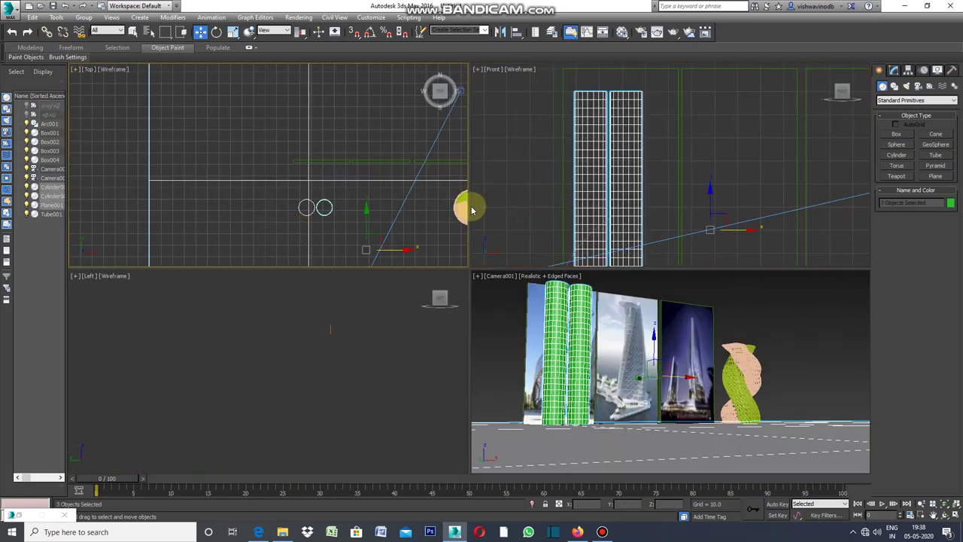
pyautogui.click(379, 207)
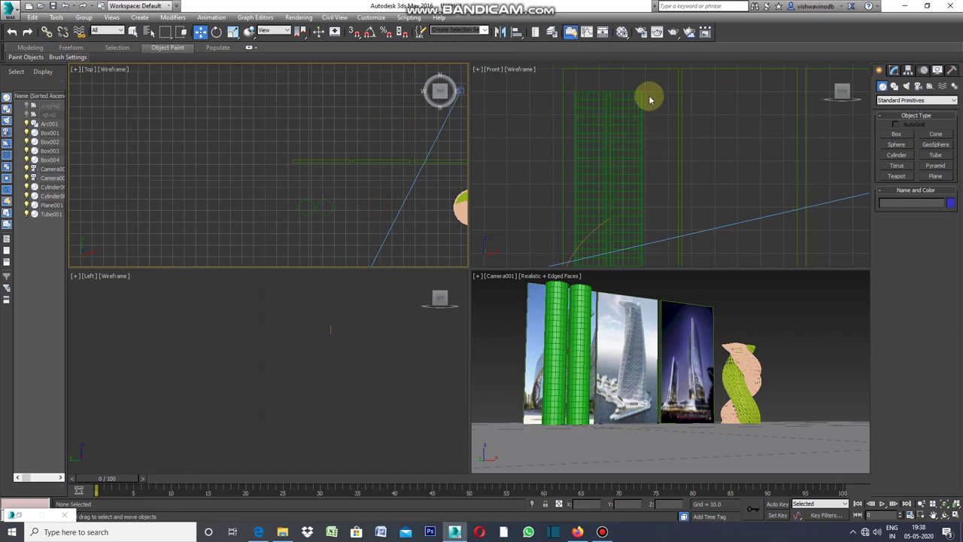
pyautogui.moveTo(651, 91); pyautogui.dragTo(592, 123)
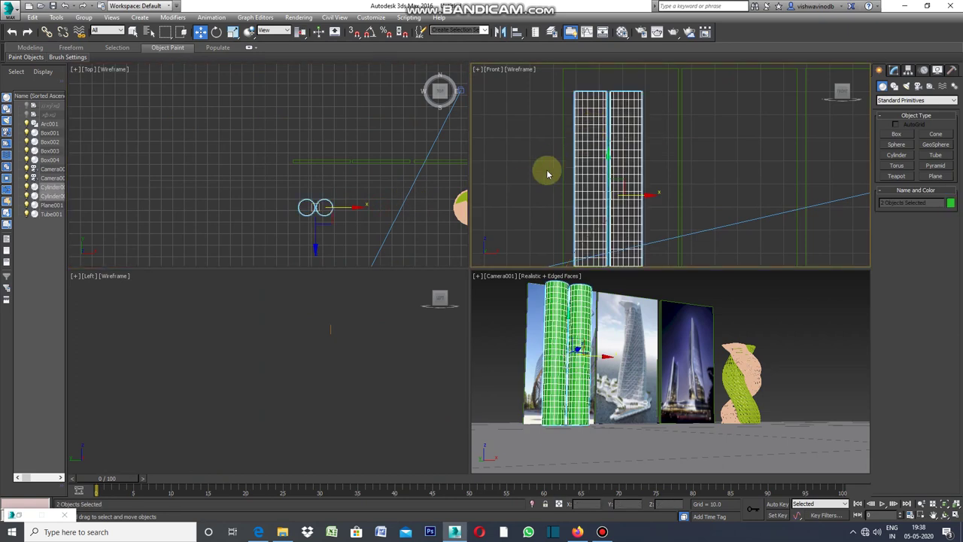
pyautogui.rightClick(478, 280)
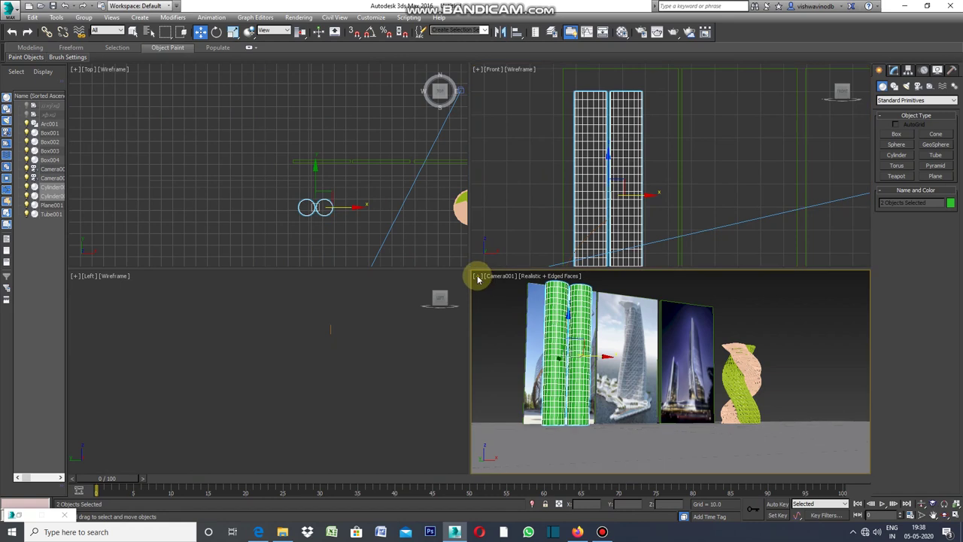
pyautogui.click(477, 277)
# - In the maximized camera view, add a Twist modifier to both cylinders and raise its angle to about 131
pyautogui.click(506, 288)
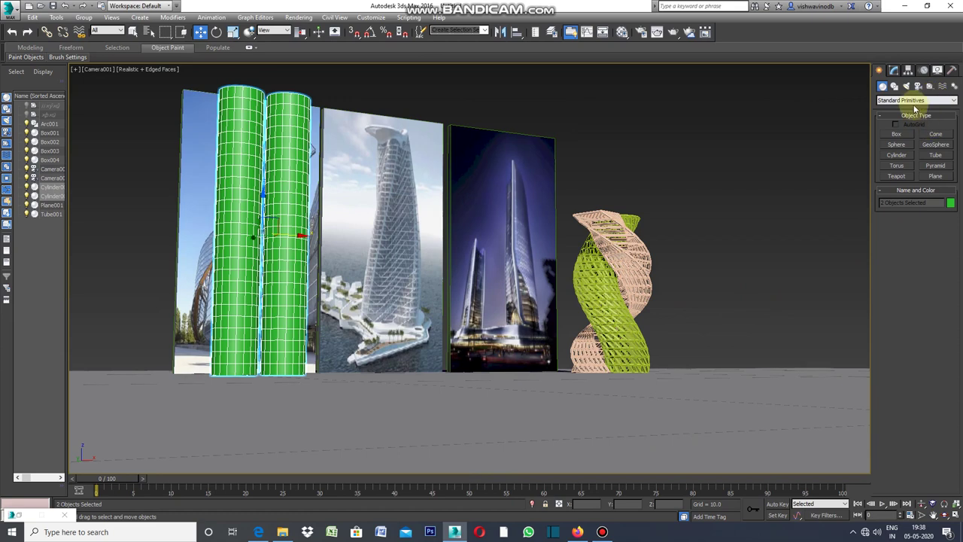
pyautogui.click(895, 71)
pyautogui.click(954, 99)
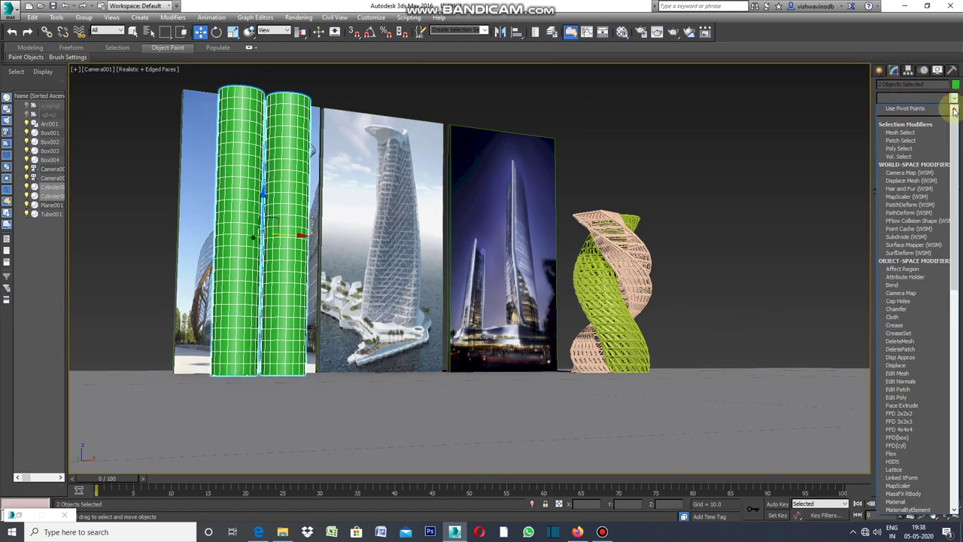
pyautogui.moveTo(953, 243); pyautogui.dragTo(954, 481)
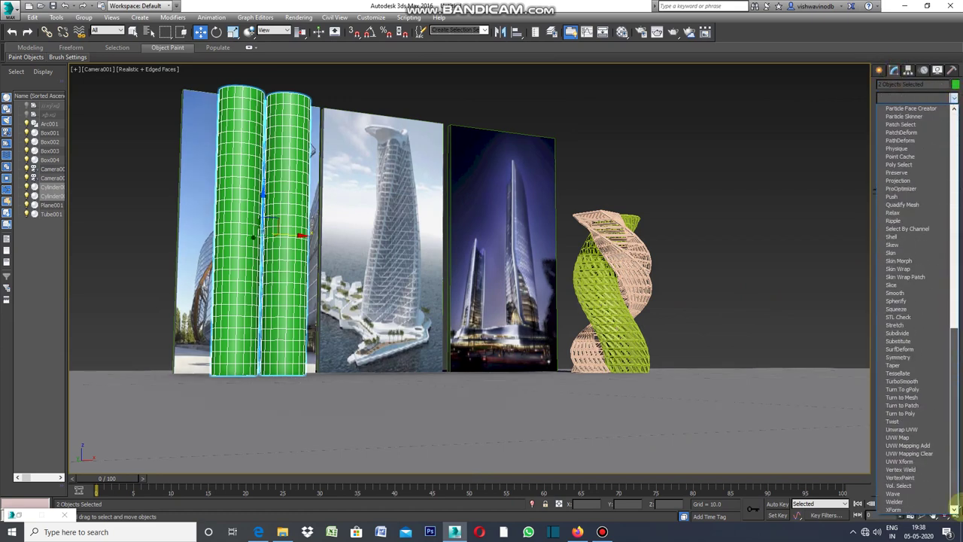
pyautogui.click(895, 422)
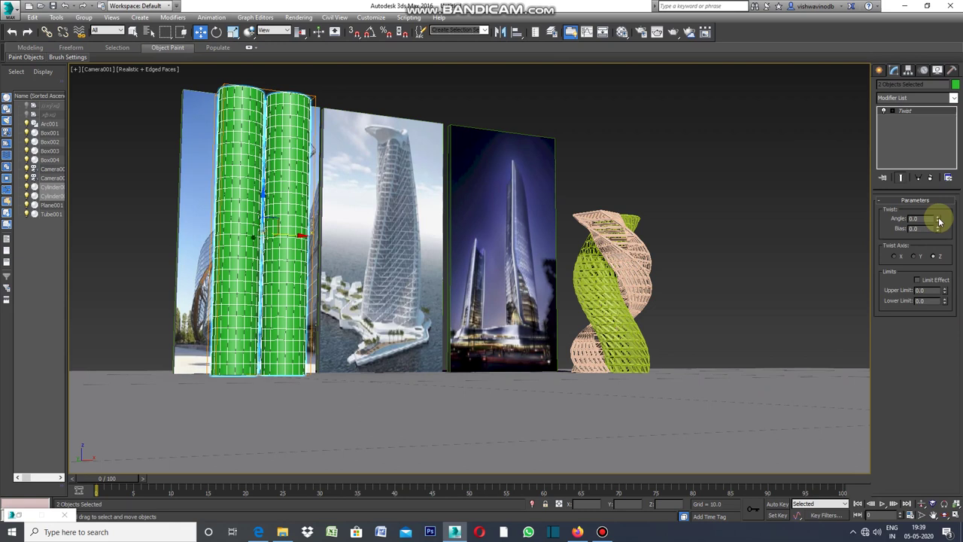
pyautogui.moveTo(938, 222); pyautogui.dragTo(939, 219)
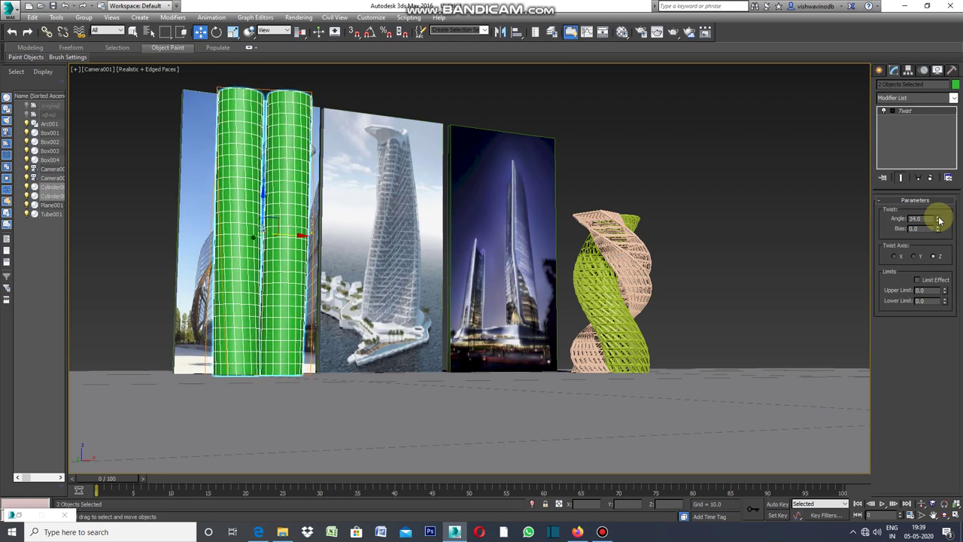
pyautogui.moveTo(939, 220); pyautogui.dragTo(939, 219)
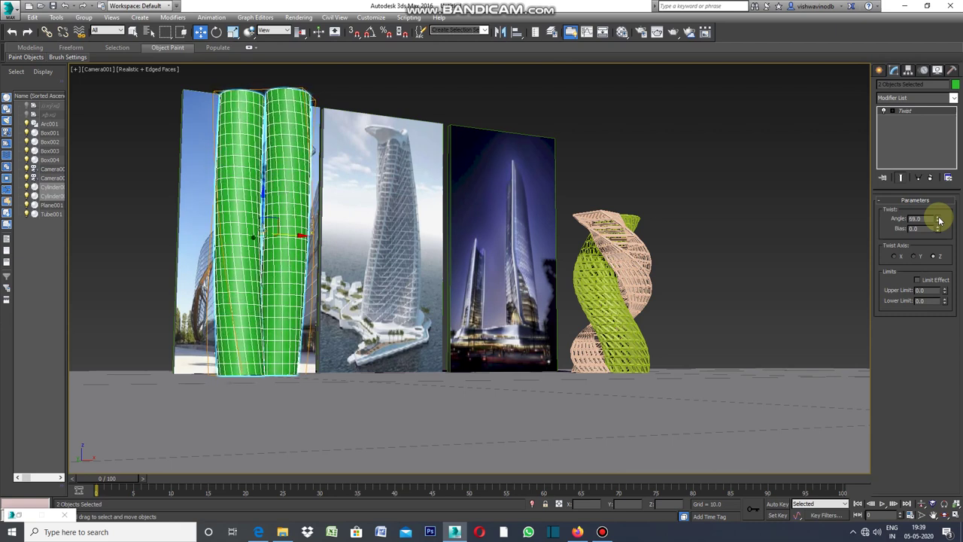
pyautogui.moveTo(939, 220); pyautogui.dragTo(939, 220)
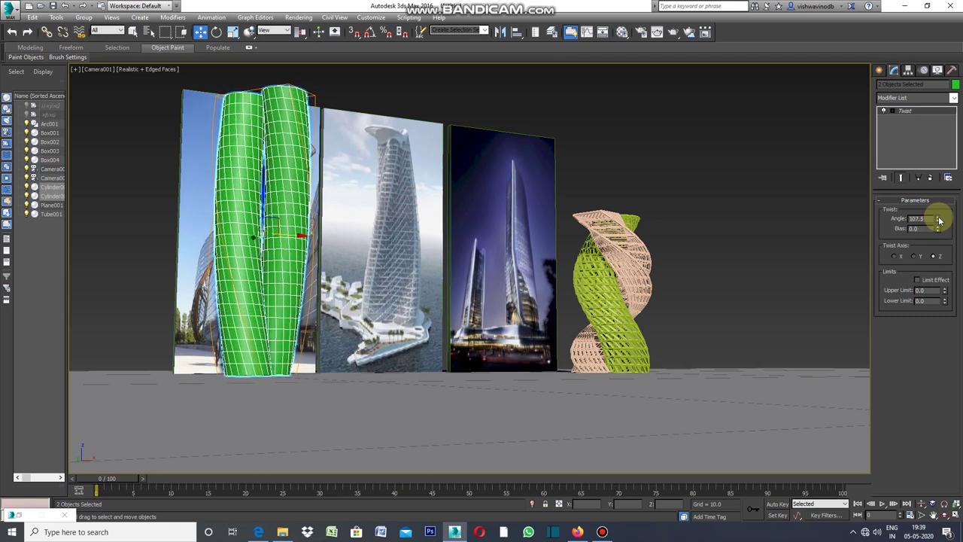
pyautogui.moveTo(939, 220); pyautogui.dragTo(939, 220)
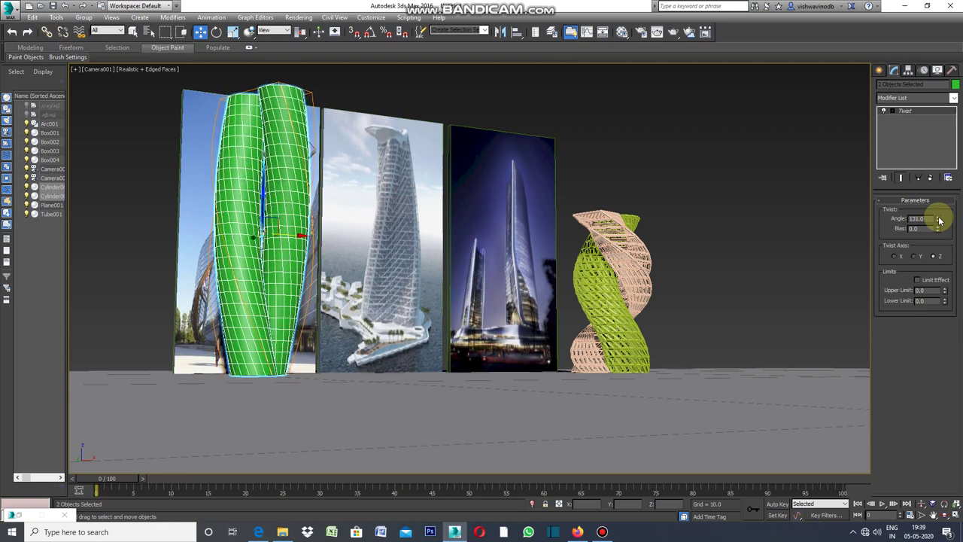
pyautogui.click(933, 218)
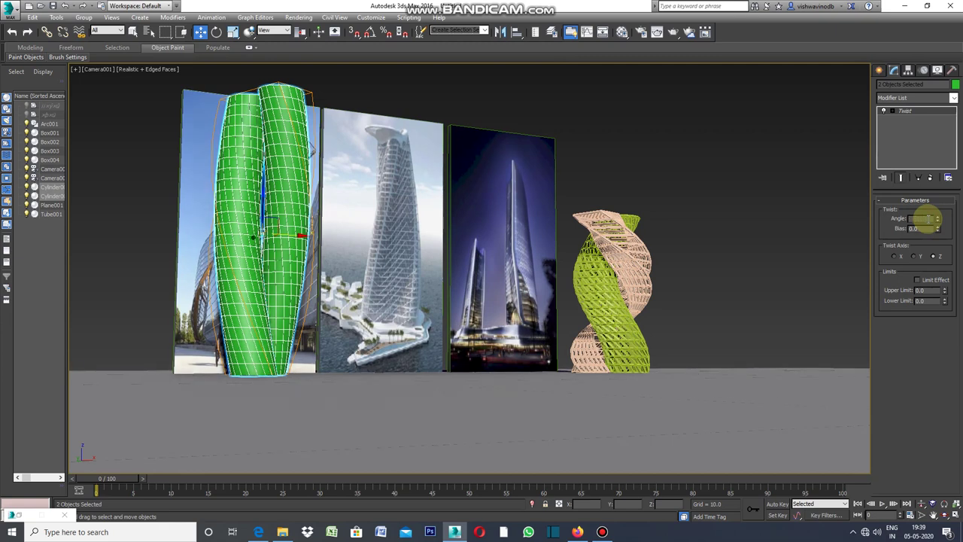
# - Set the Twist angle to 290 degrees, passing through 250 and 150
pyautogui.write('250')
pyautogui.press('Return')
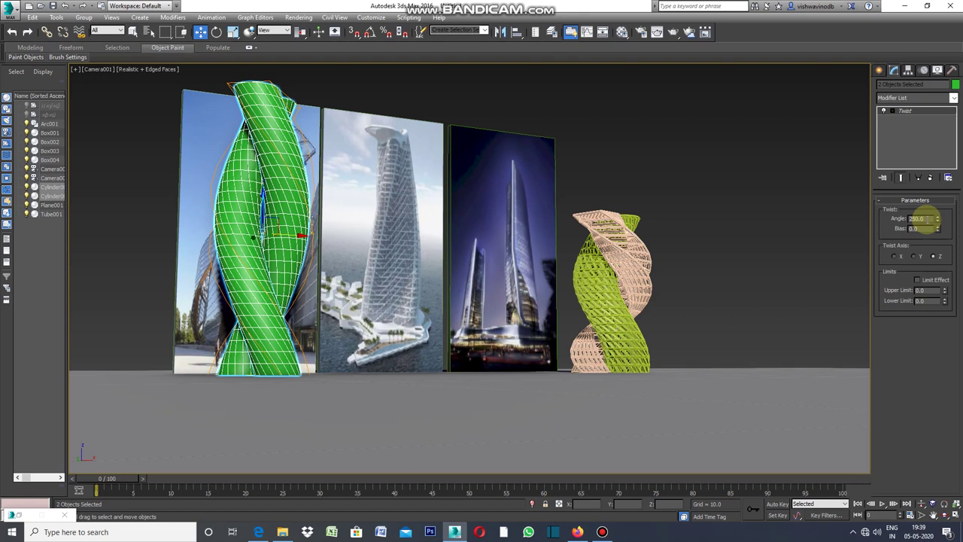
pyautogui.write('2')
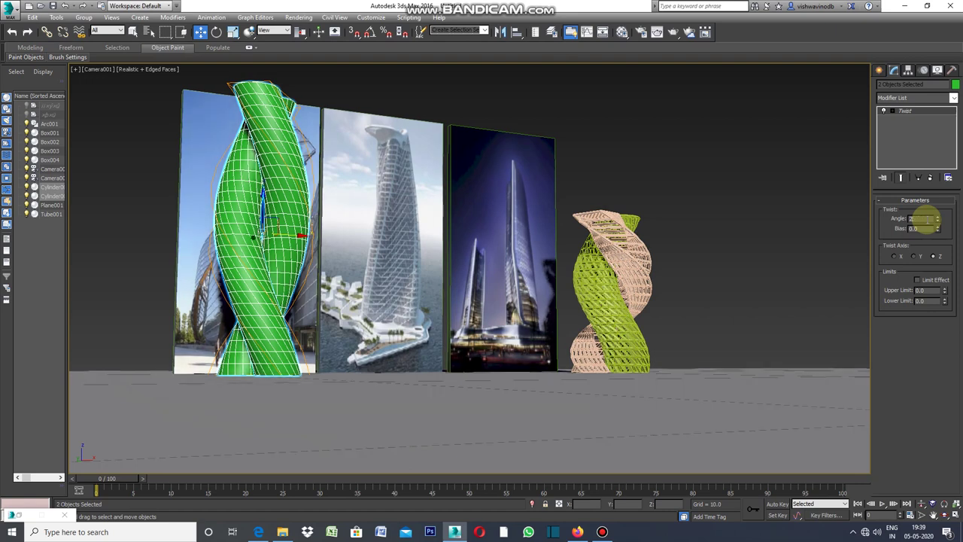
pyautogui.write('5015')
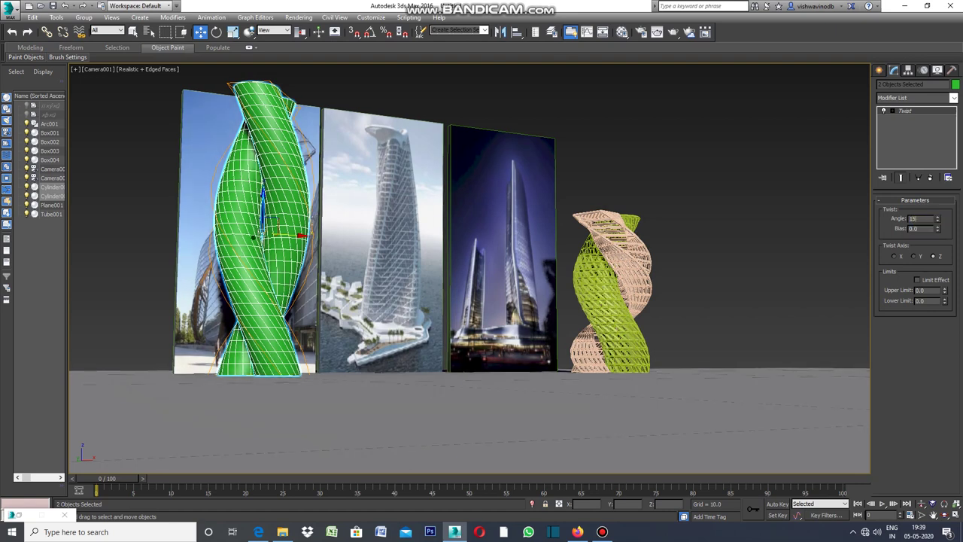
pyautogui.press('Return')
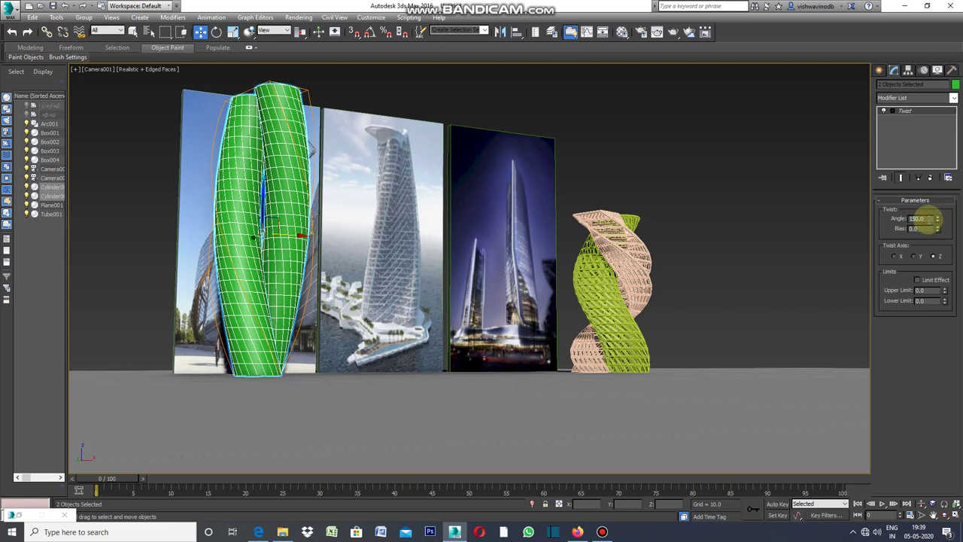
pyautogui.moveTo(927, 219); pyautogui.dragTo(927, 217)
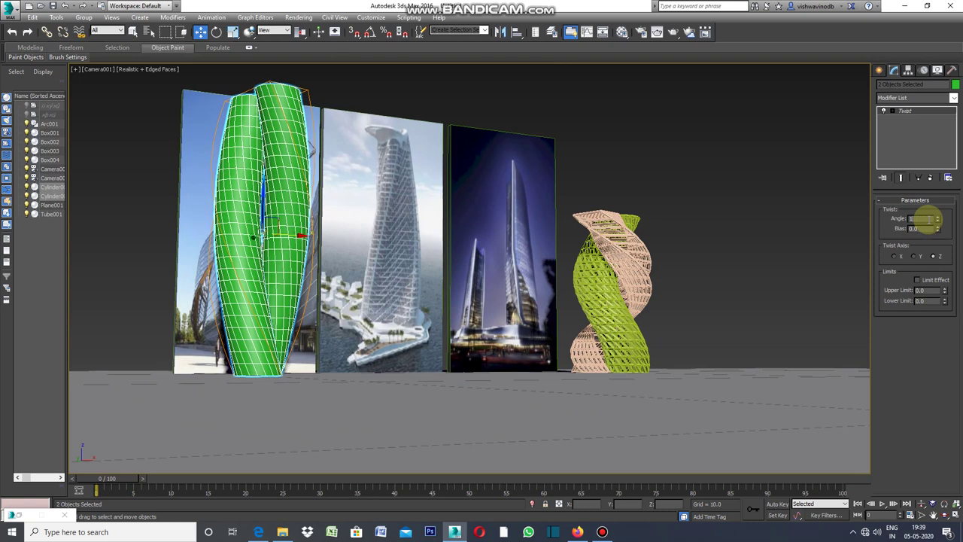
pyautogui.write('290')
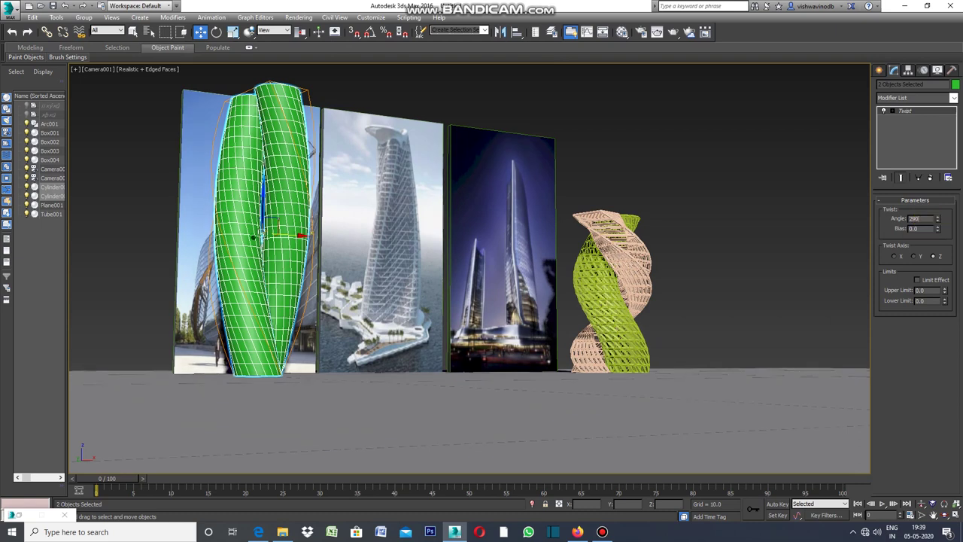
pyautogui.press('Return')
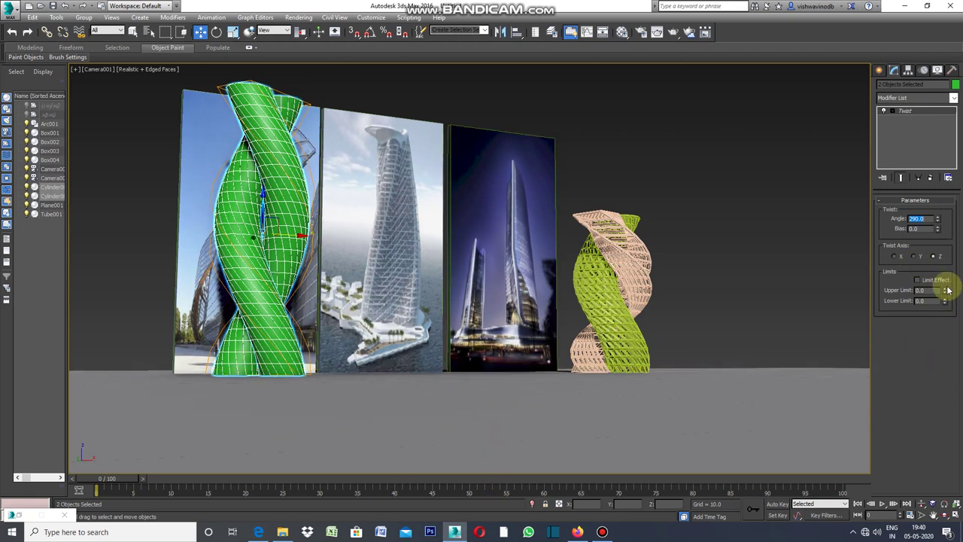
# - Check the Create panel's object categories, then reselect both twisted cylinders in the Modify panel
pyautogui.click(881, 72)
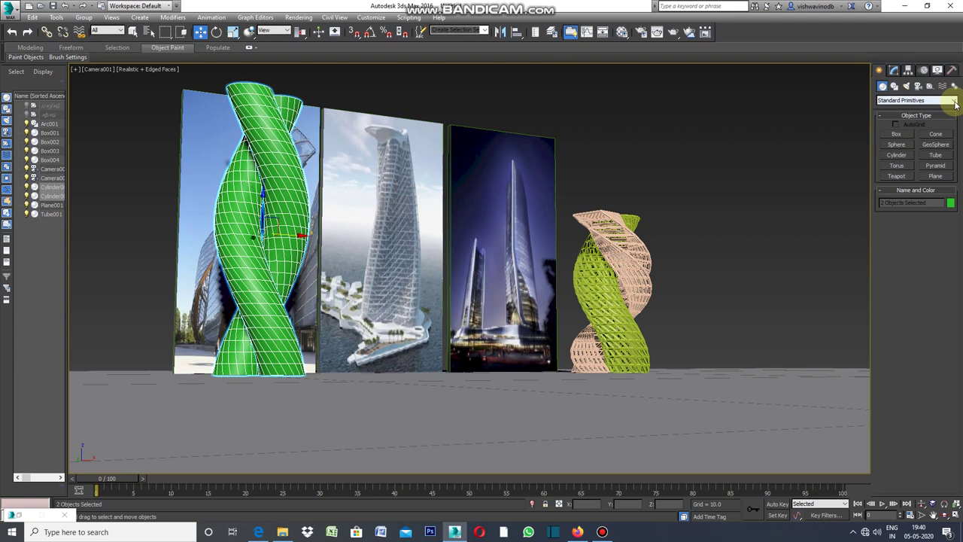
pyautogui.click(954, 101)
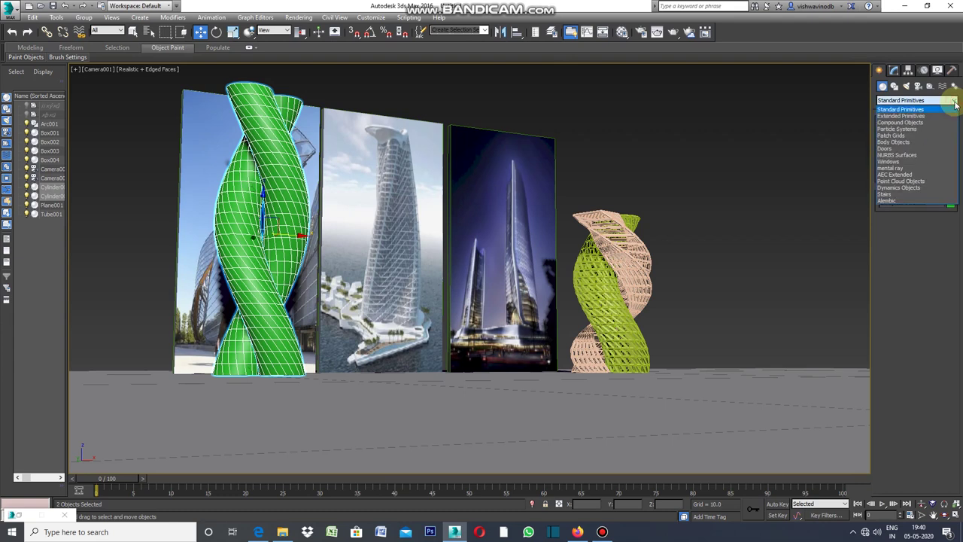
pyautogui.click(946, 265)
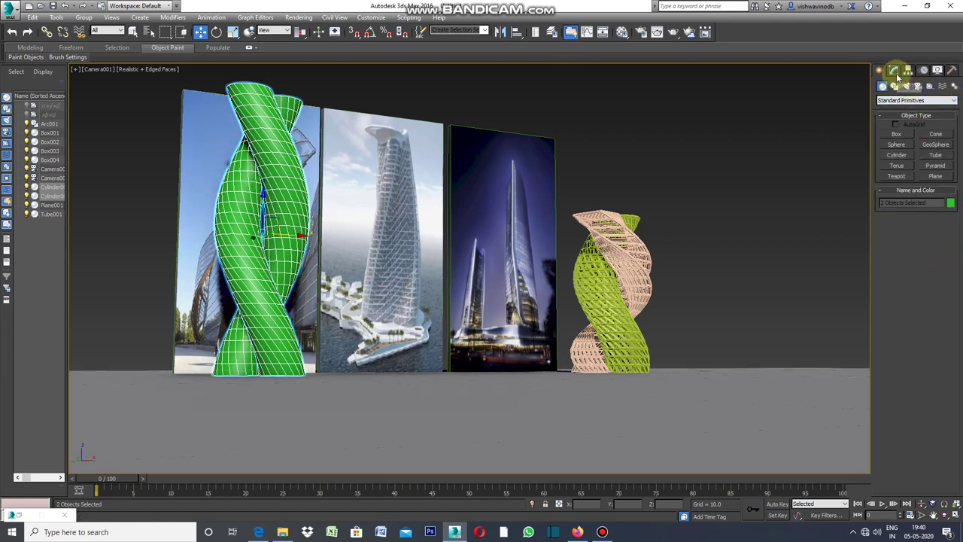
pyautogui.click(896, 73)
pyautogui.click(658, 141)
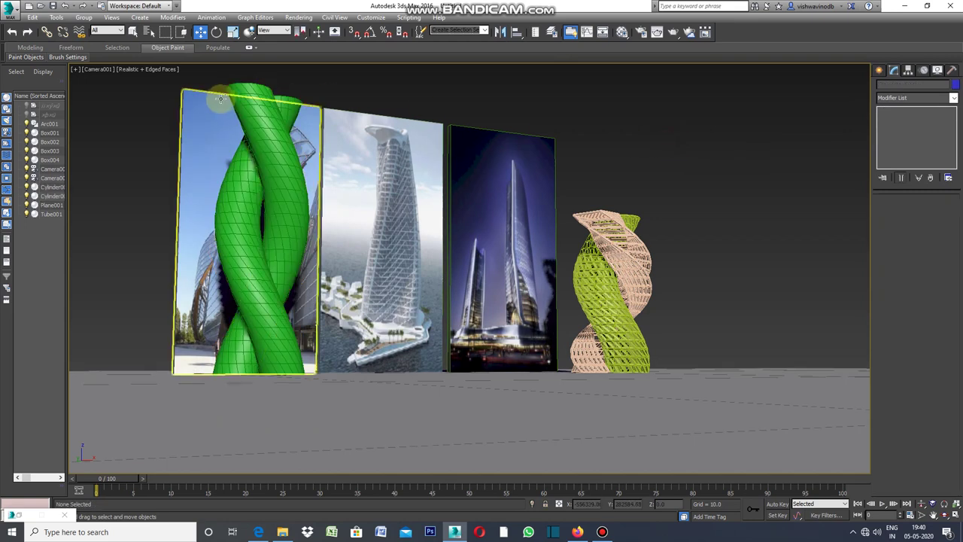
pyautogui.click(250, 97)
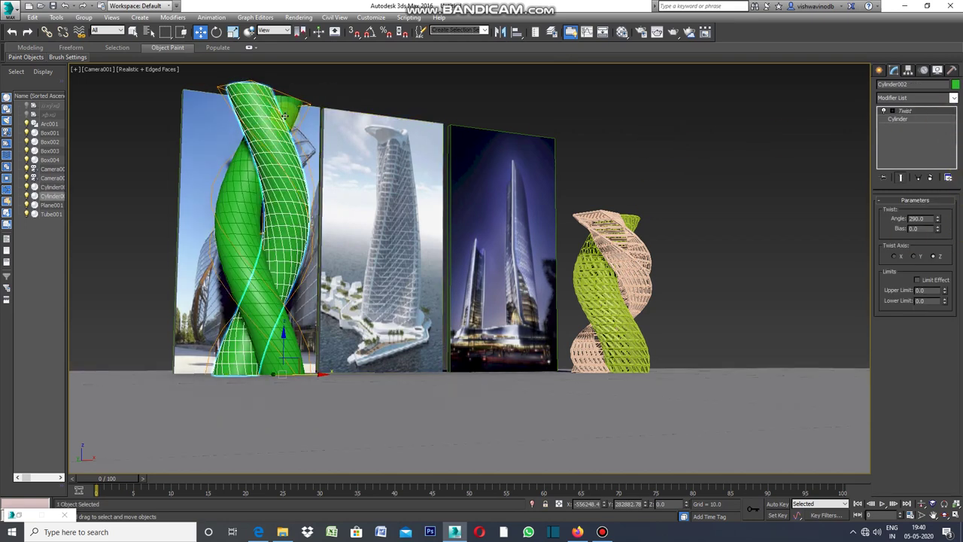
pyautogui.click(302, 90)
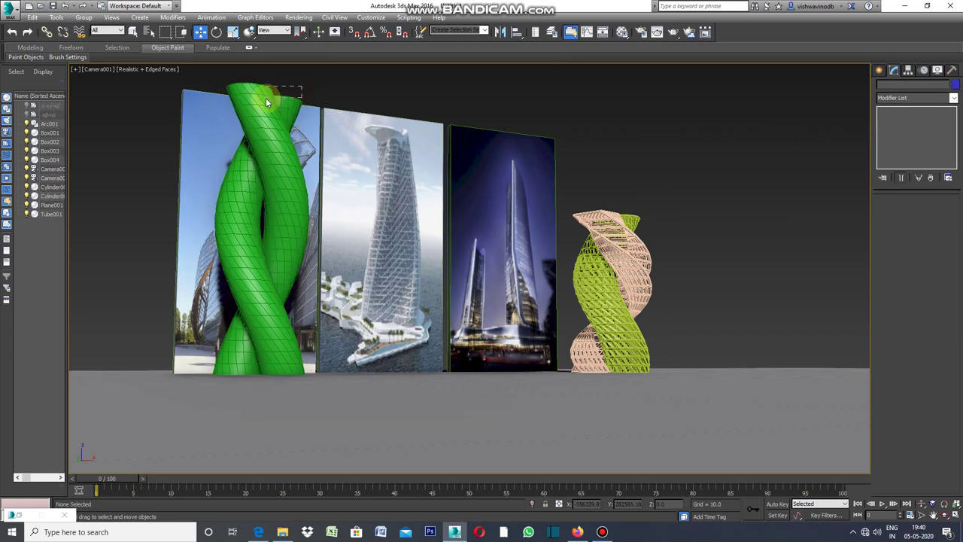
pyautogui.click(265, 98)
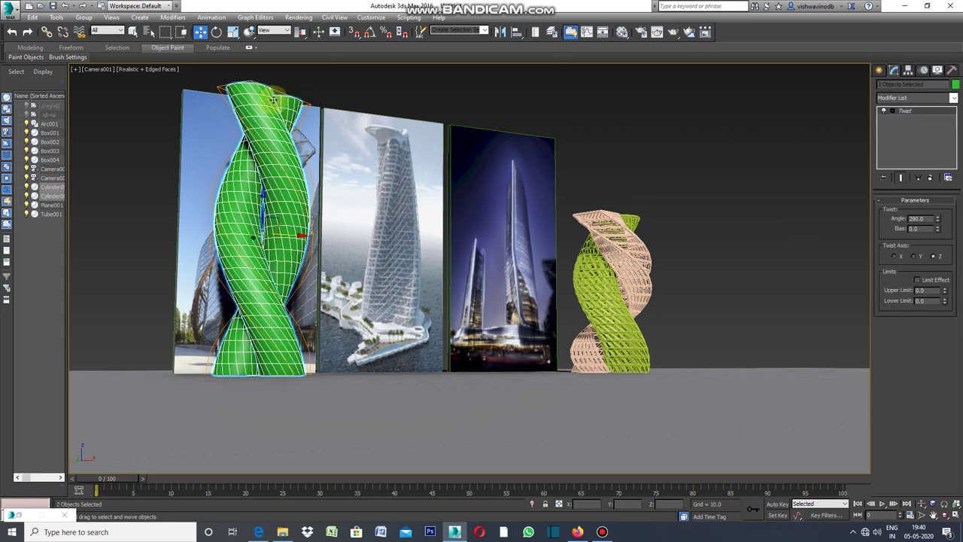
# - Add a Lattice modifier using Struts Only, strut radius 0.5 and 6 sides, then deselect
pyautogui.click(953, 98)
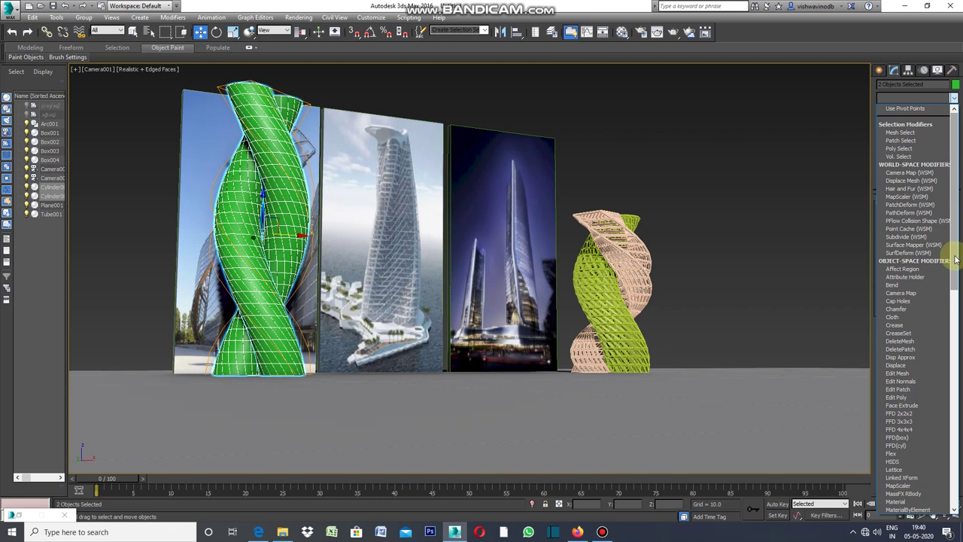
pyautogui.moveTo(956, 259); pyautogui.dragTo(961, 342)
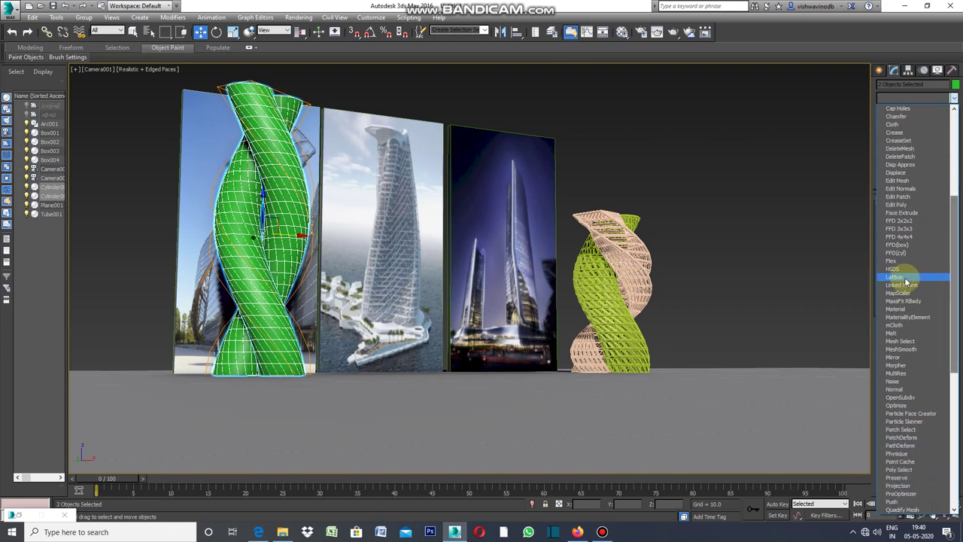
pyautogui.click(896, 277)
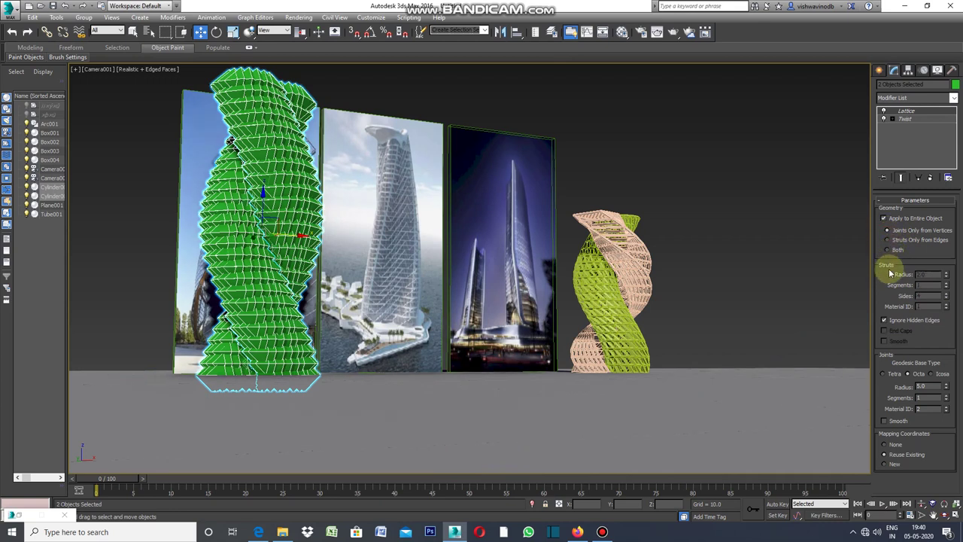
pyautogui.click(888, 240)
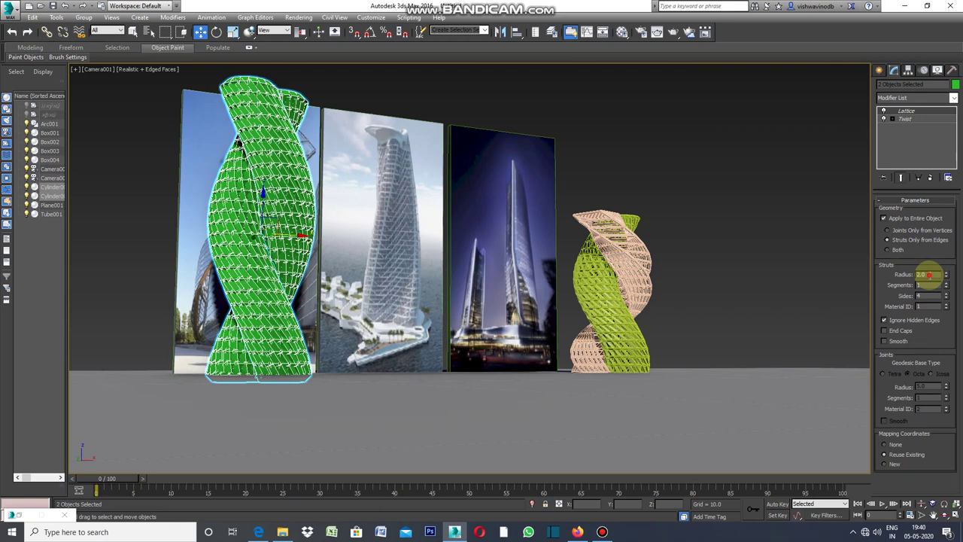
pyautogui.click(928, 275)
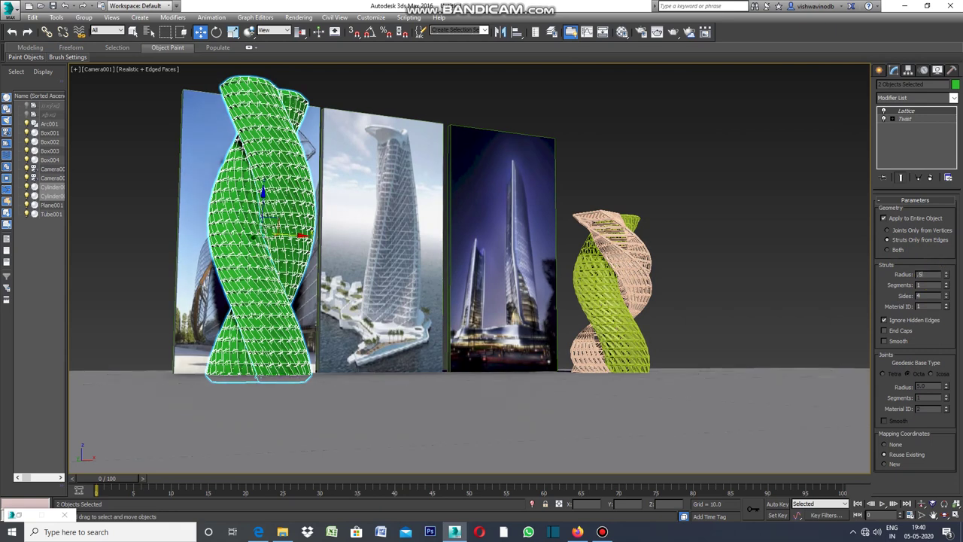
pyautogui.write('0.5')
pyautogui.press('Return')
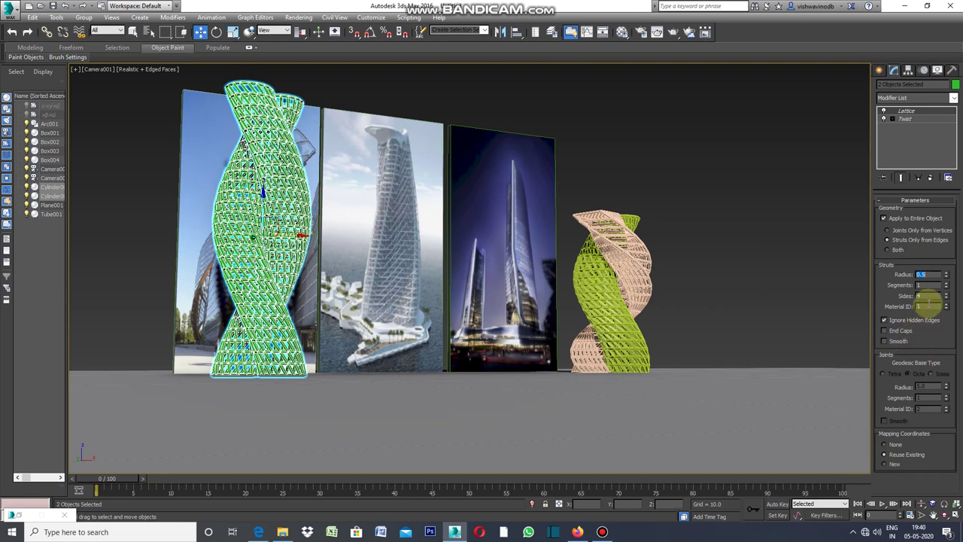
pyautogui.click(926, 297)
pyautogui.write('6')
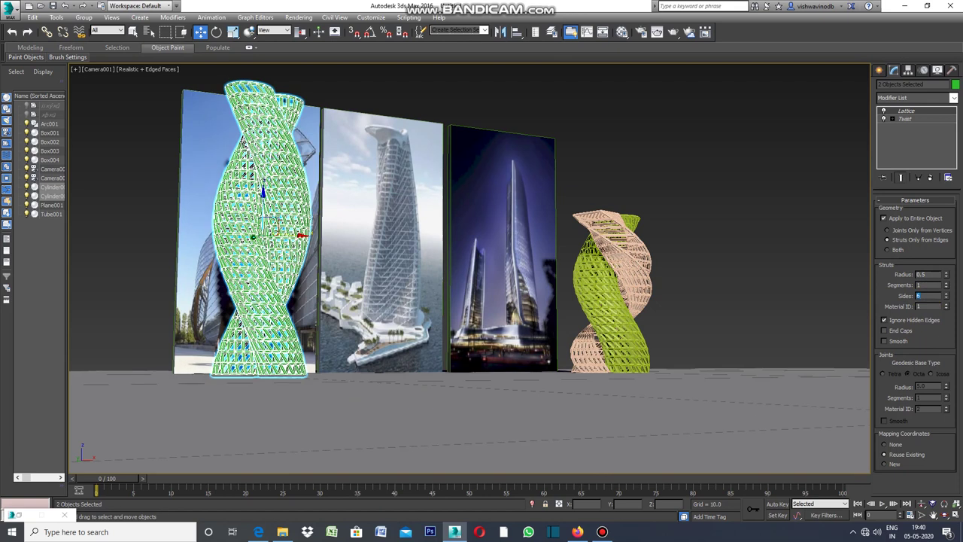
pyautogui.click(778, 265)
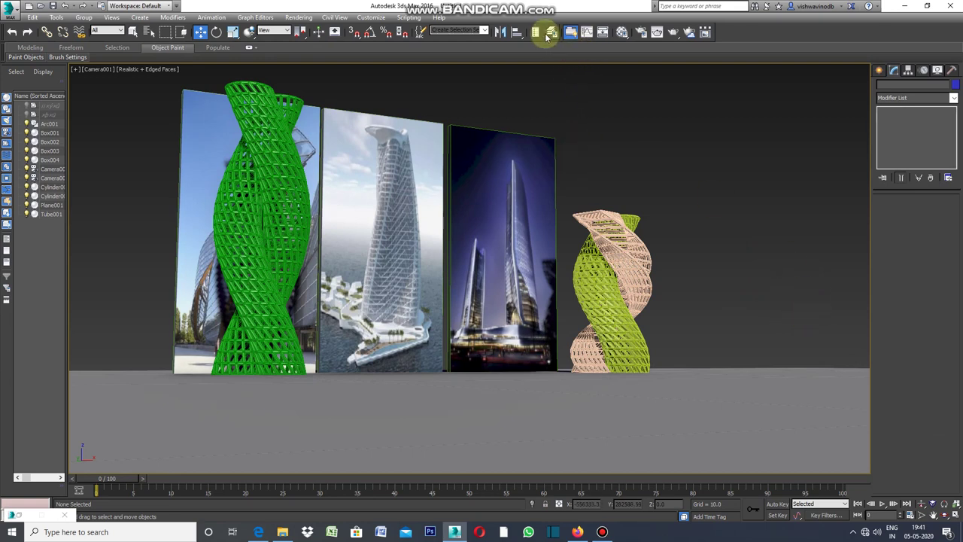
# - In the Material Editor, give material slot 01 a pale yellow (223,223,146) ambient colour
pyautogui.click(622, 33)
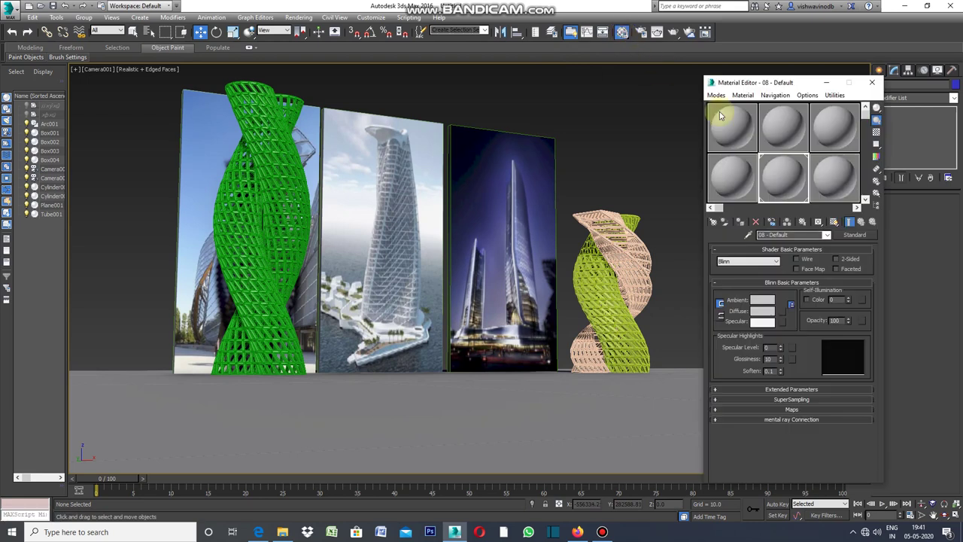
pyautogui.click(741, 141)
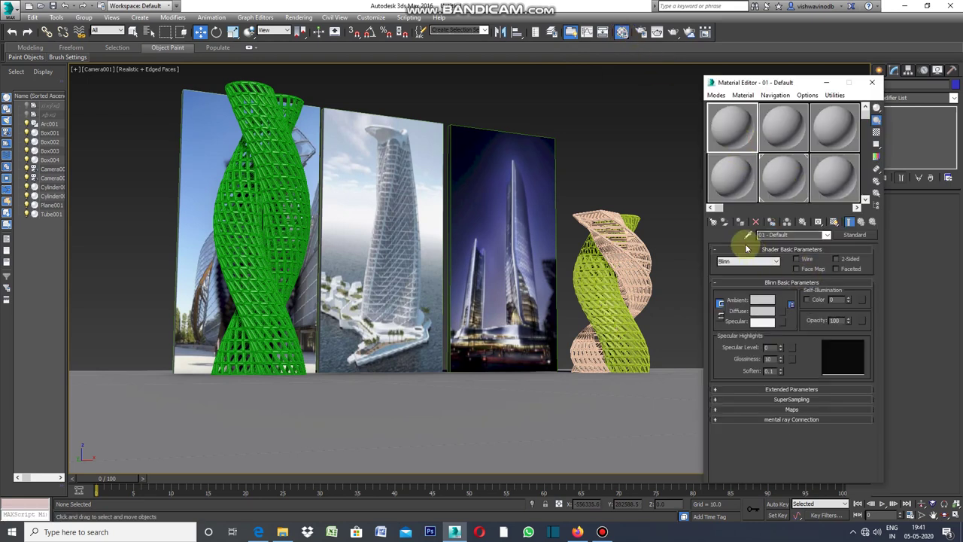
pyautogui.click(767, 301)
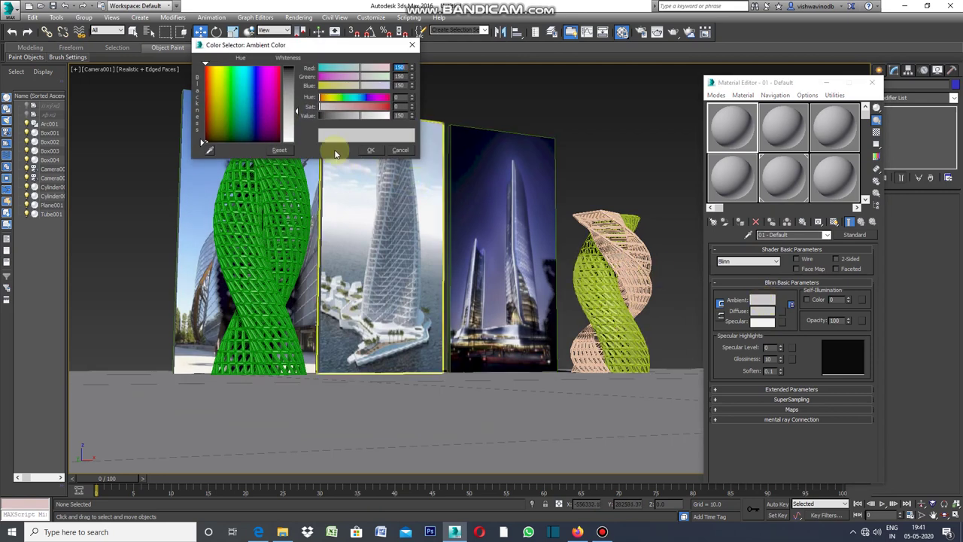
pyautogui.click(291, 137)
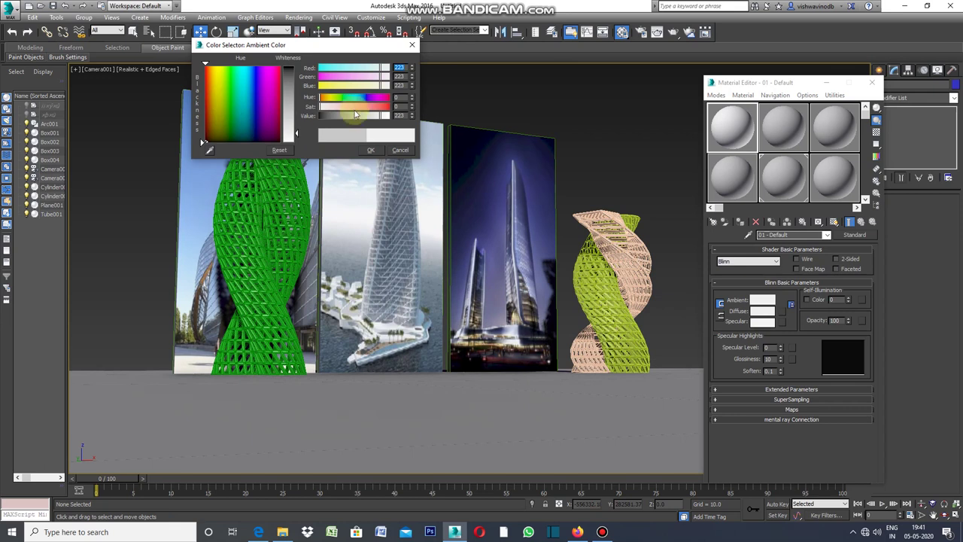
pyautogui.click(359, 86)
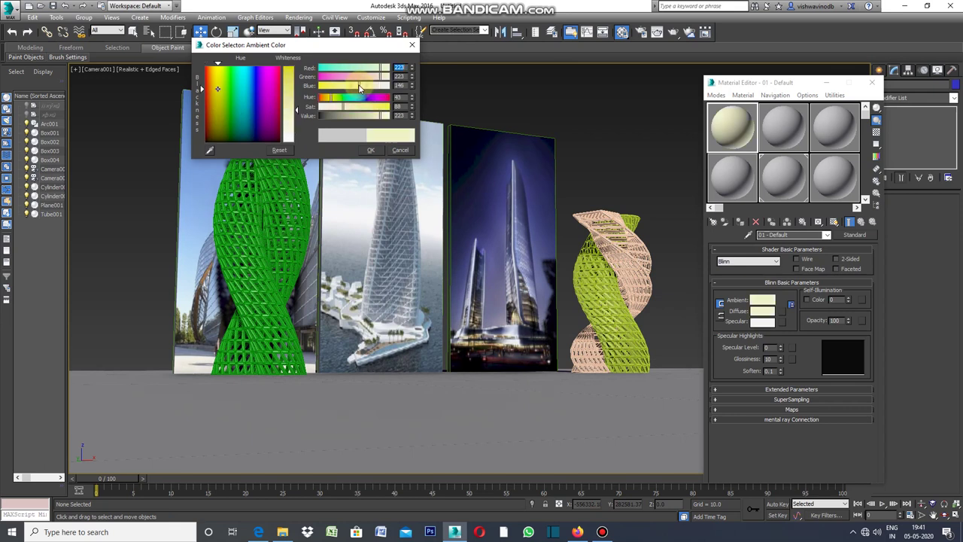
pyautogui.click(373, 150)
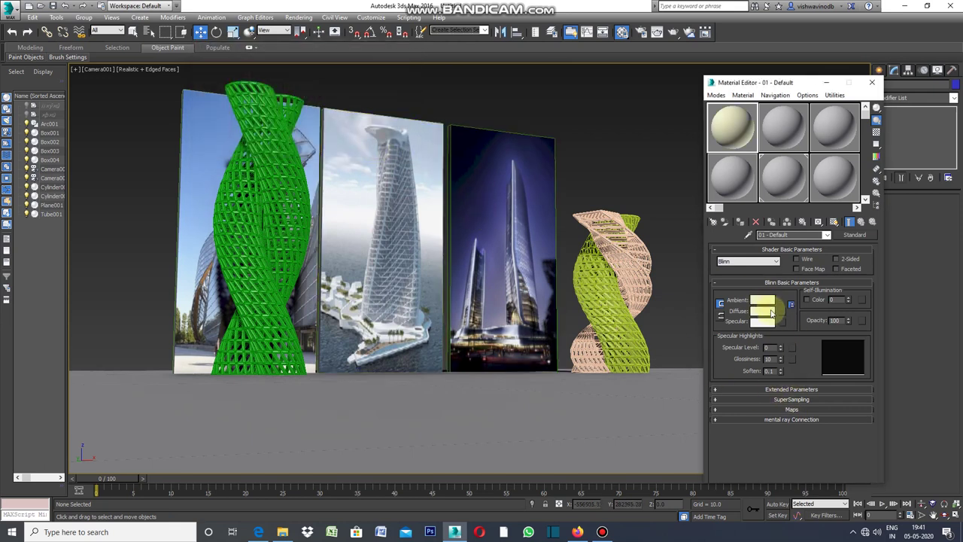
pyautogui.click(842, 235)
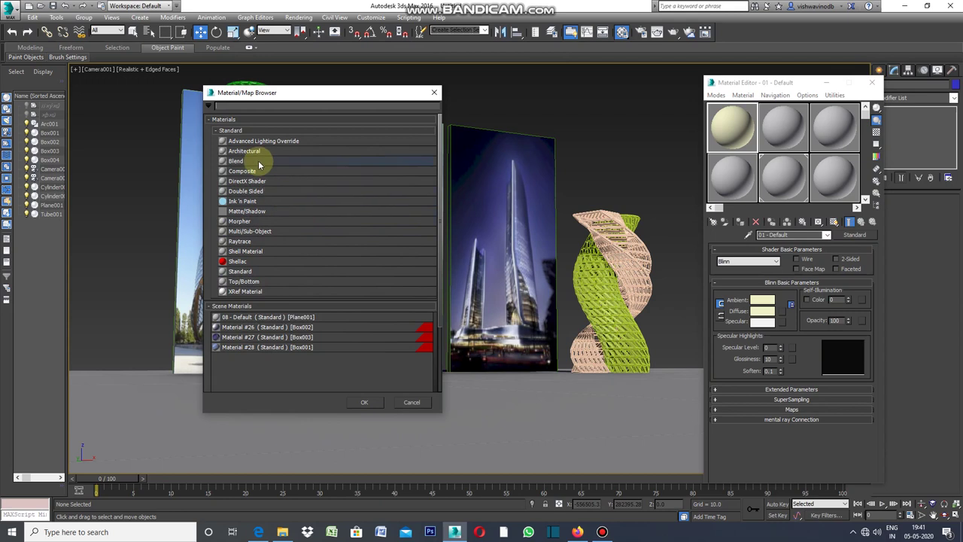
# - Make material 01 Architectural with a light yellow diffuse colour and 850 cd/m² luminance
pyautogui.click(368, 404)
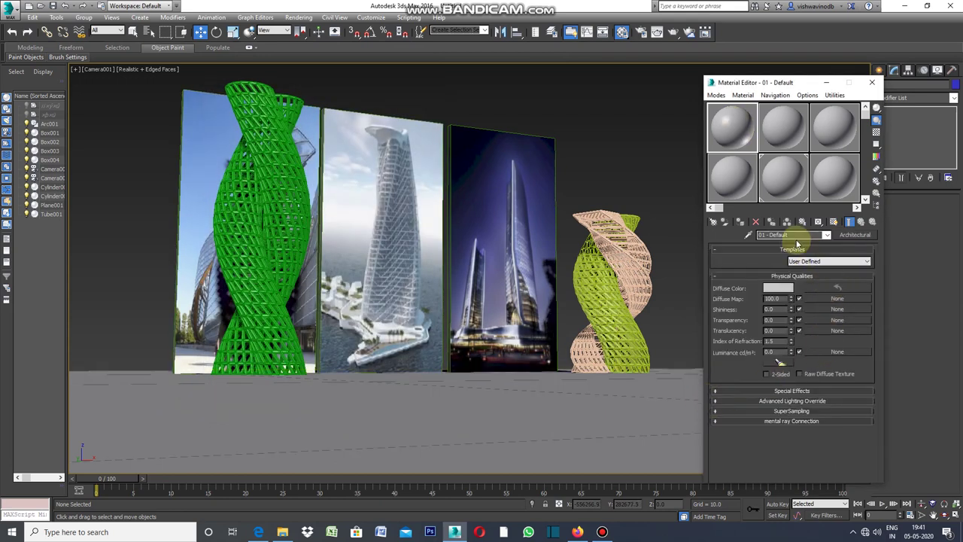
pyautogui.click(781, 289)
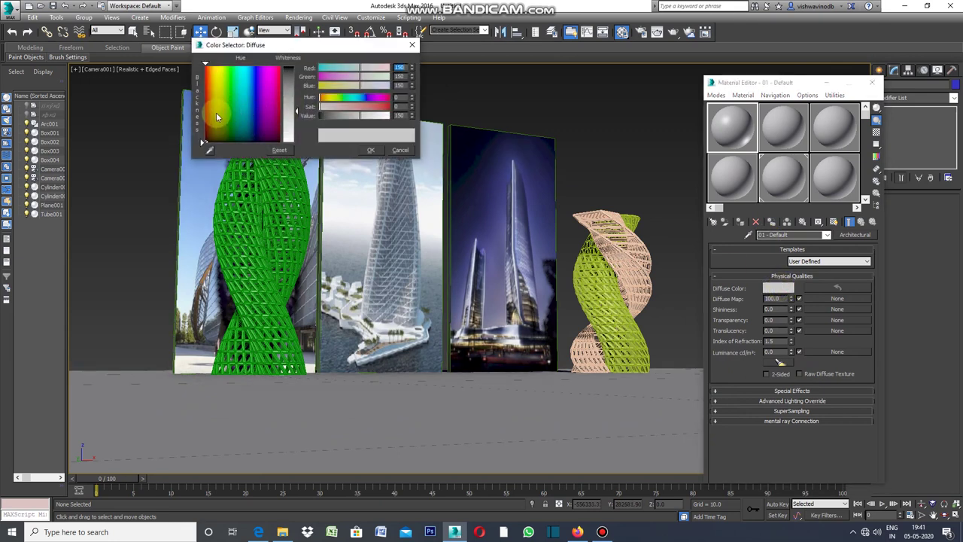
pyautogui.click(216, 71)
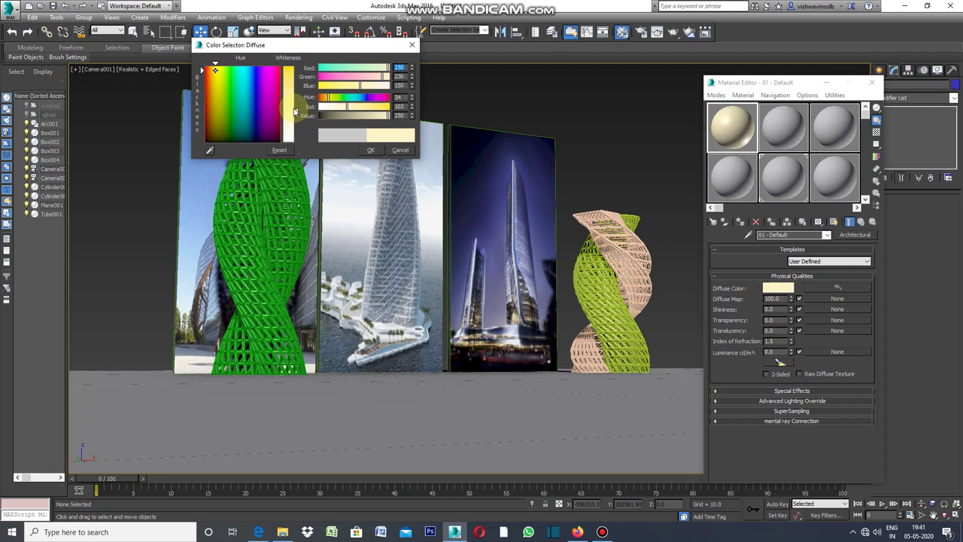
pyautogui.click(372, 150)
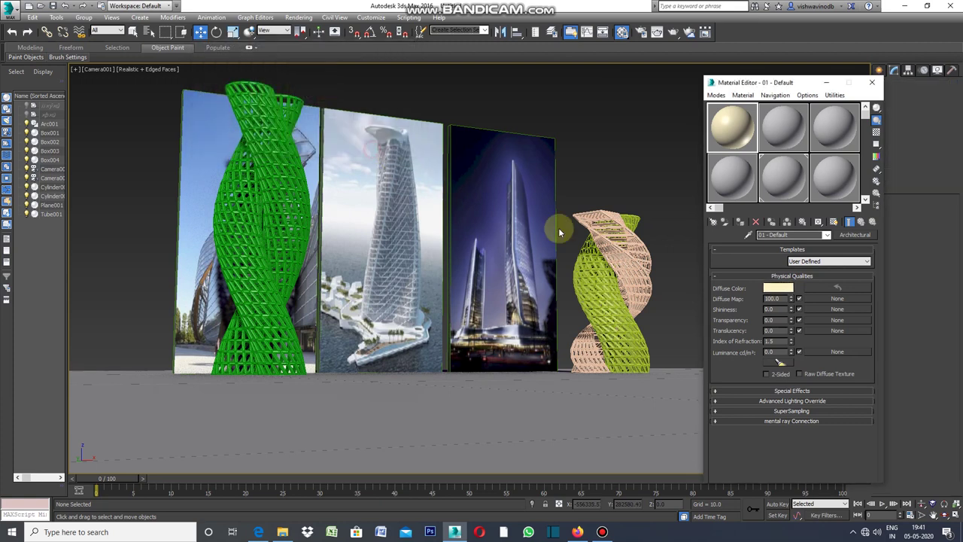
pyautogui.click(778, 354)
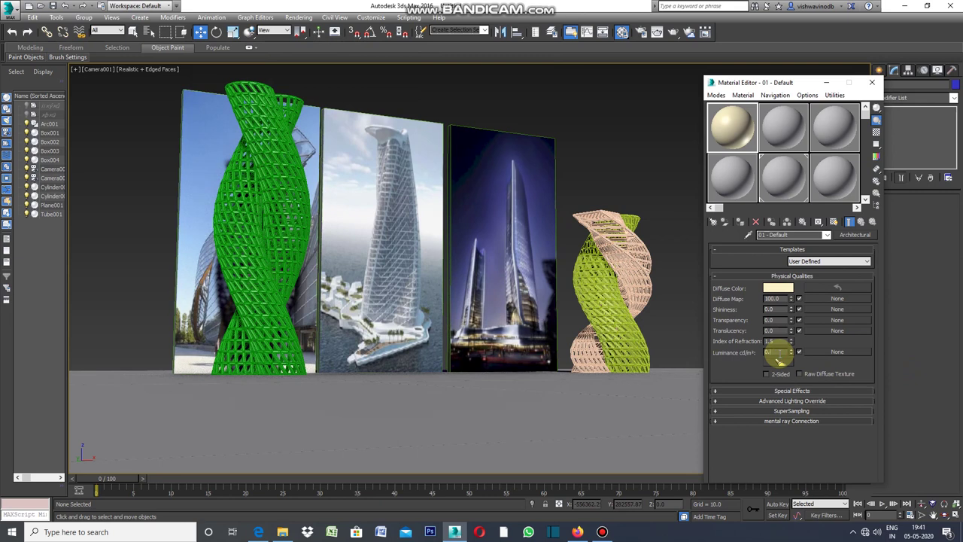
pyautogui.write('850')
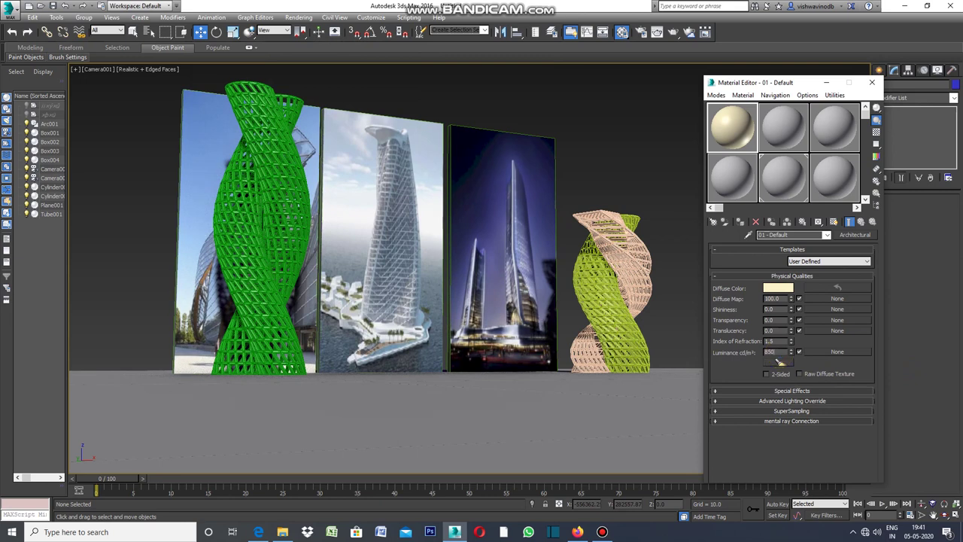
pyautogui.press('Return')
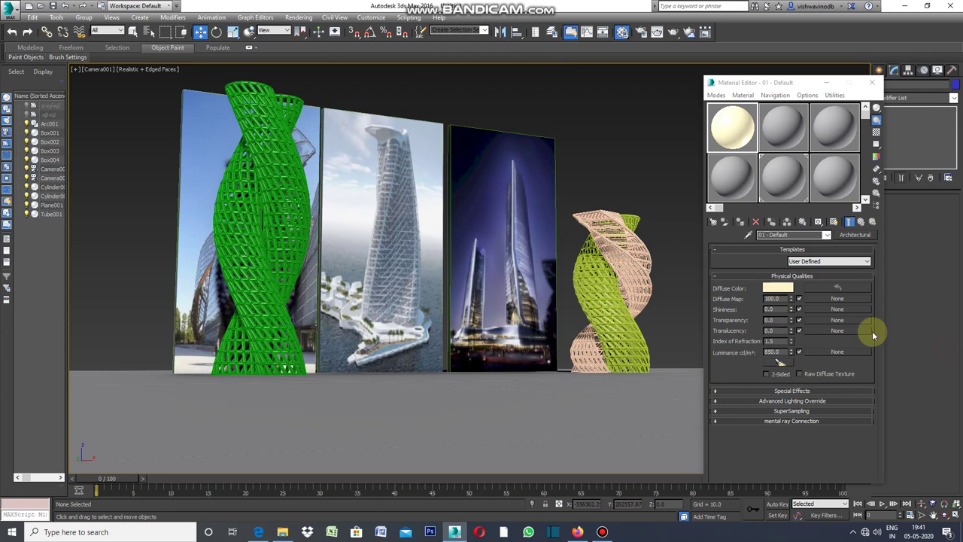
pyautogui.click(291, 89)
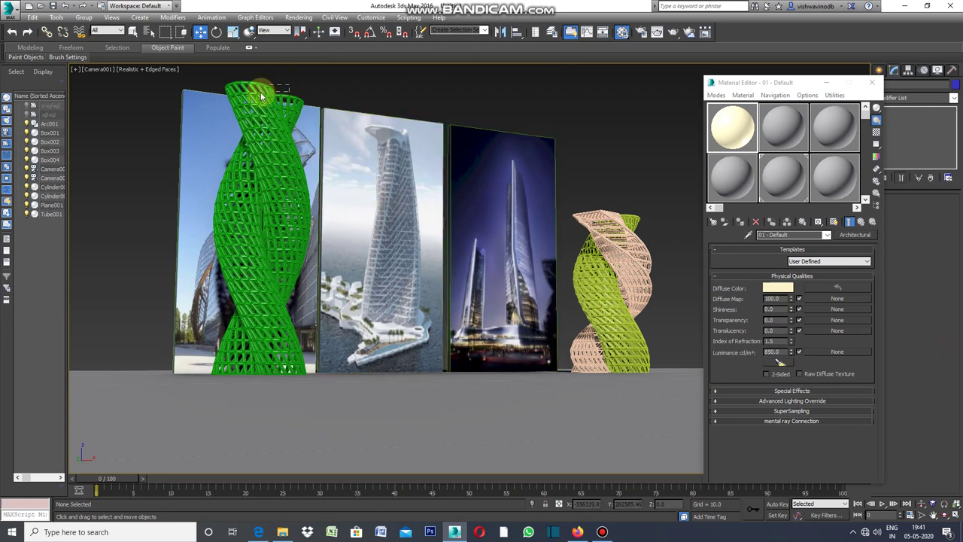
pyautogui.click(260, 92)
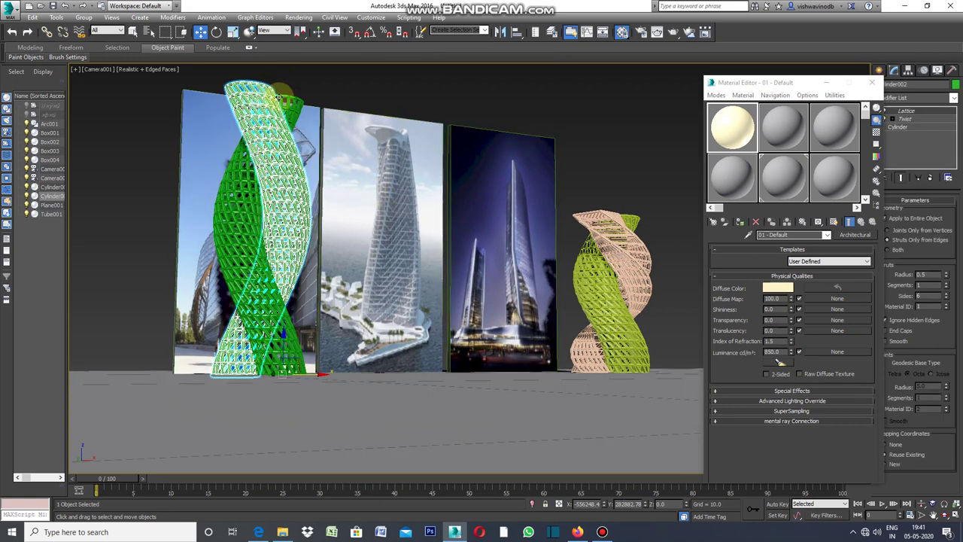
# - Assign the glowing white material to the twisted lattice tower and close the Material Editor
pyautogui.click(741, 221)
pyautogui.click(344, 97)
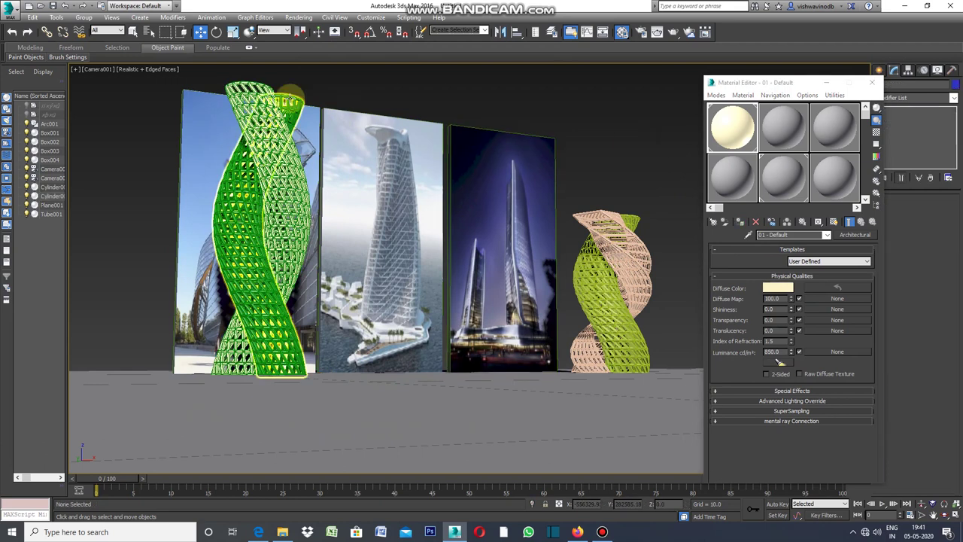
pyautogui.click(288, 99)
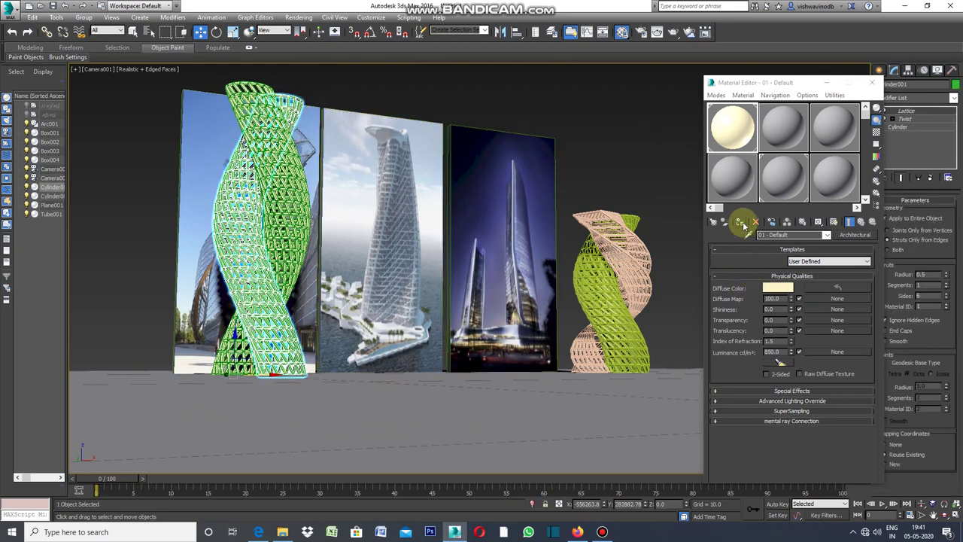
pyautogui.click(659, 133)
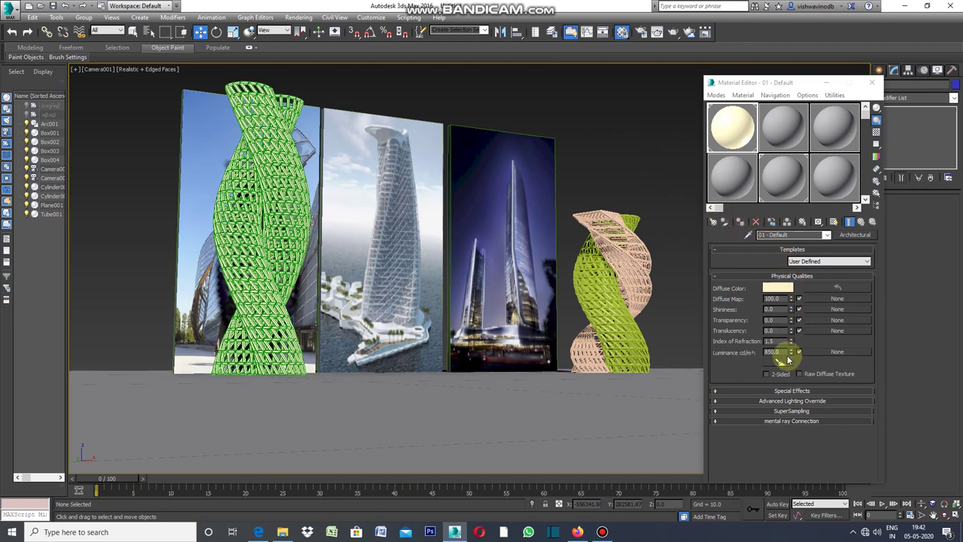
pyautogui.click(871, 82)
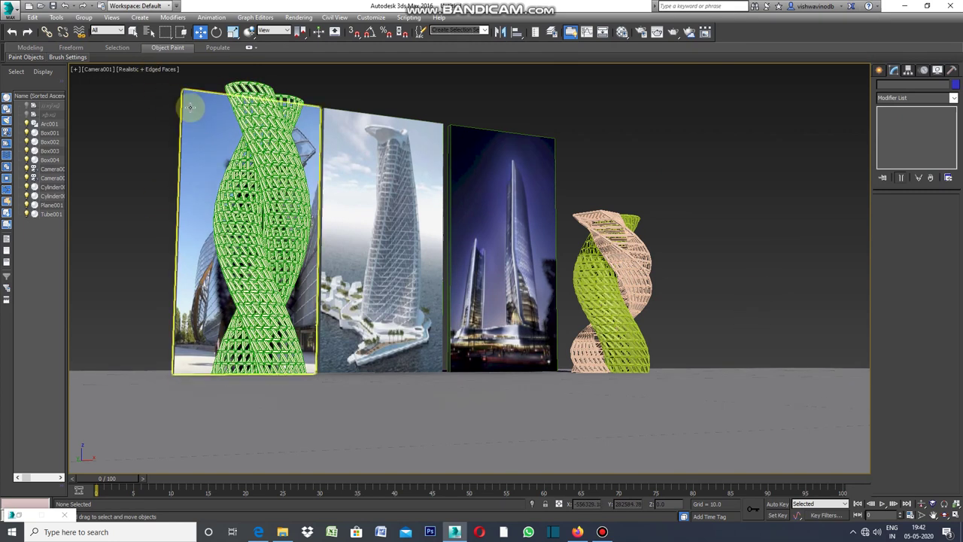
pyautogui.click(77, 70)
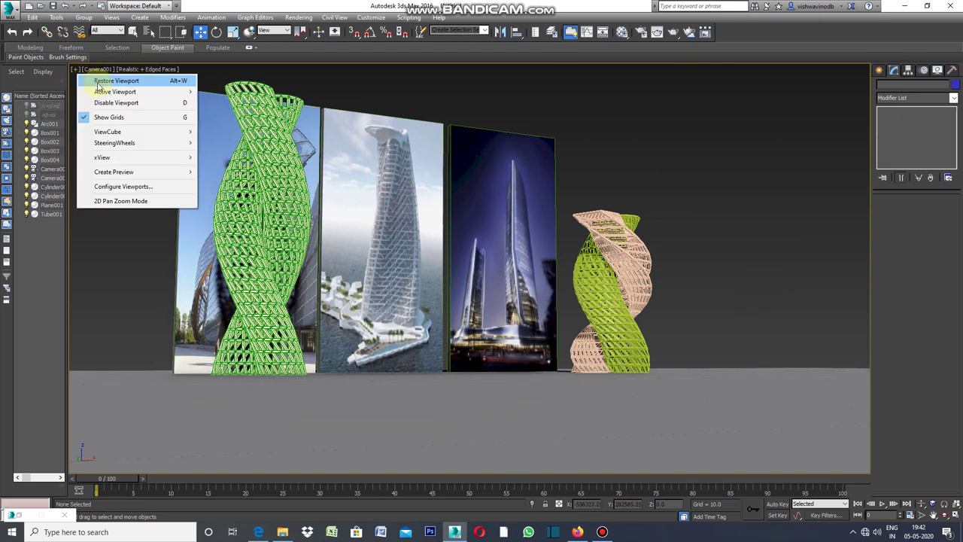
# - Return to four views and select the towers, trying a move right that gets undone
pyautogui.click(96, 79)
pyautogui.scroll(-3, 313, 199)
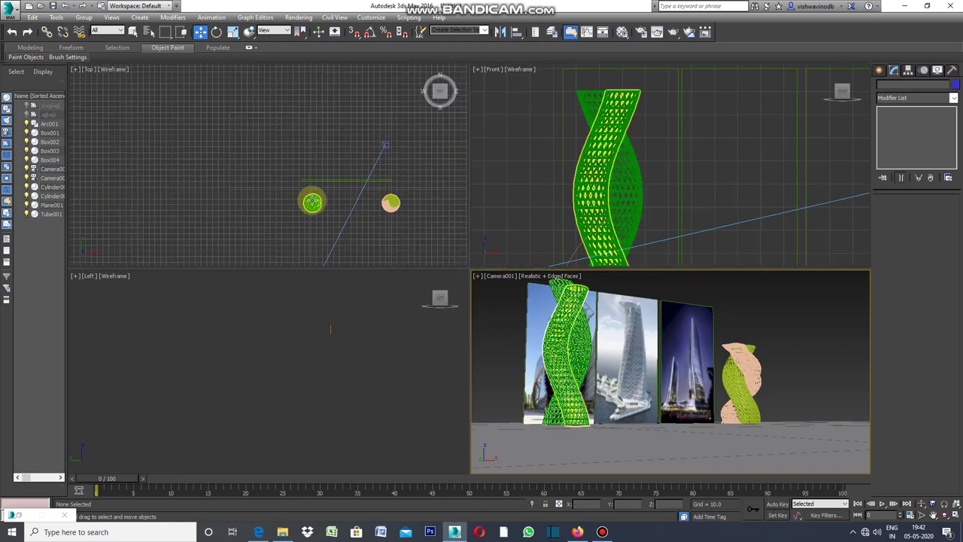
pyautogui.hotkey('ctrl', 'z')
pyautogui.click(313, 203)
pyautogui.click(297, 224)
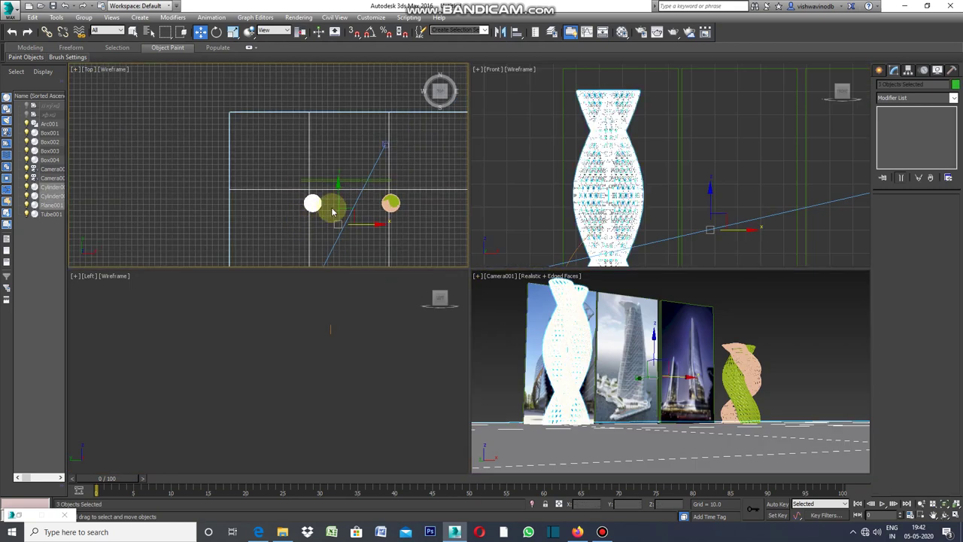
pyautogui.moveTo(364, 225); pyautogui.dragTo(436, 238)
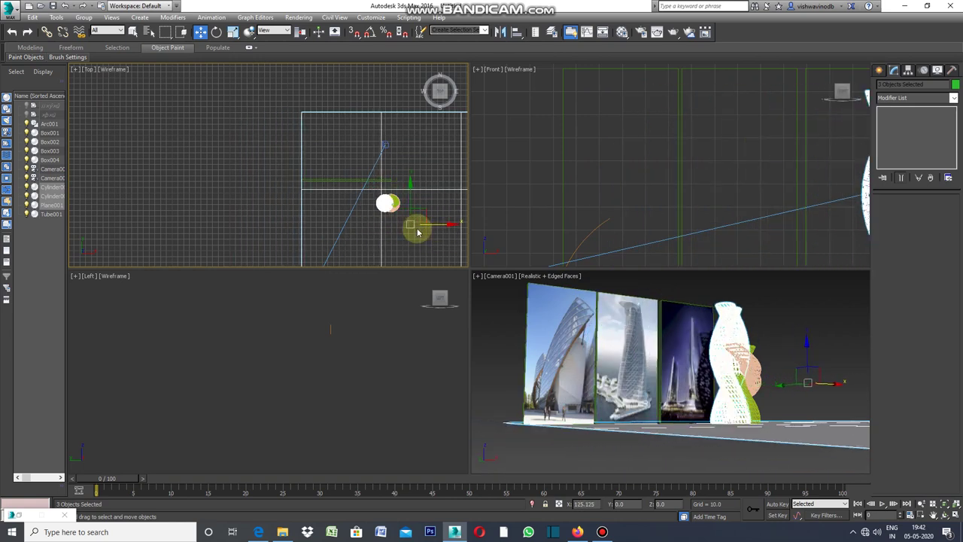
pyautogui.click(64, 7)
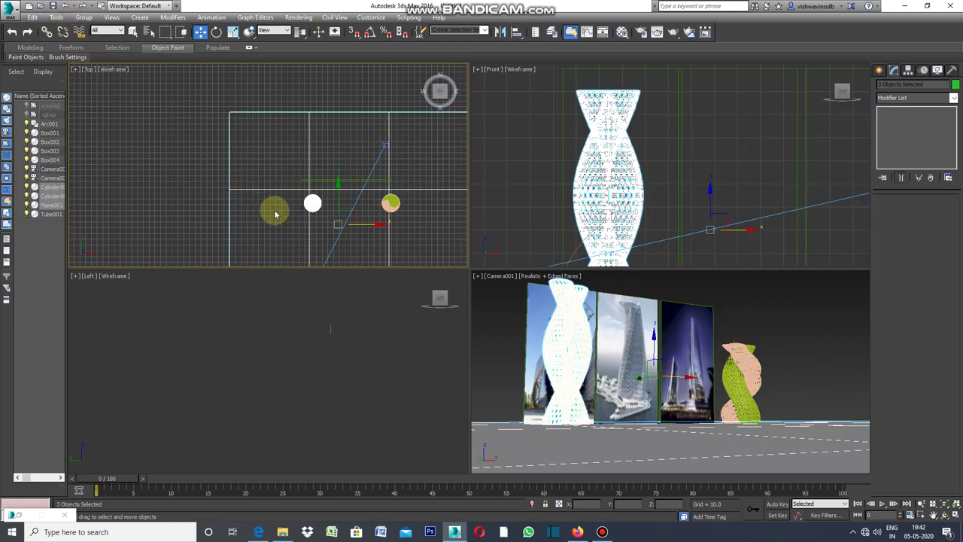
# - Select both lattice cylinders in the Top view and move them right beside the pink-and-green tower
pyautogui.click(322, 209)
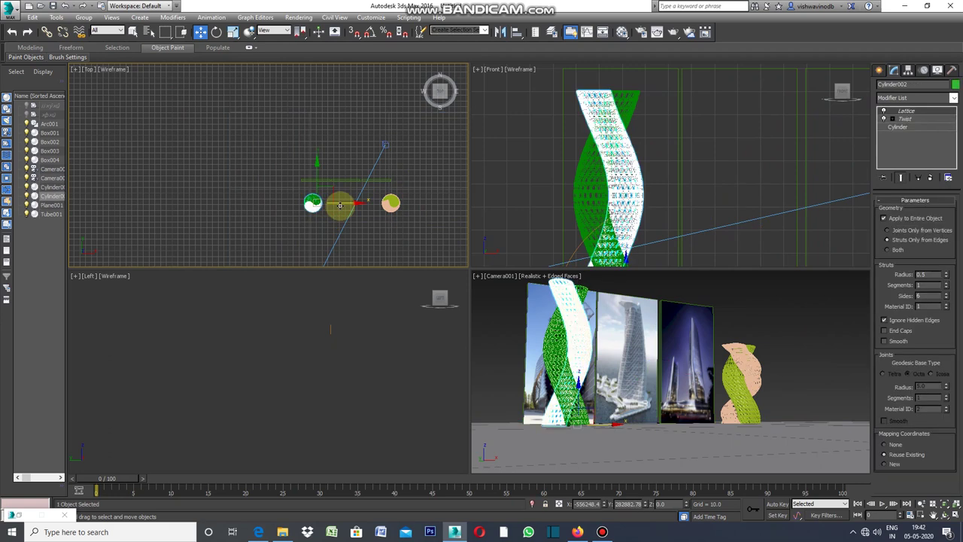
pyautogui.scroll(2, 328, 200)
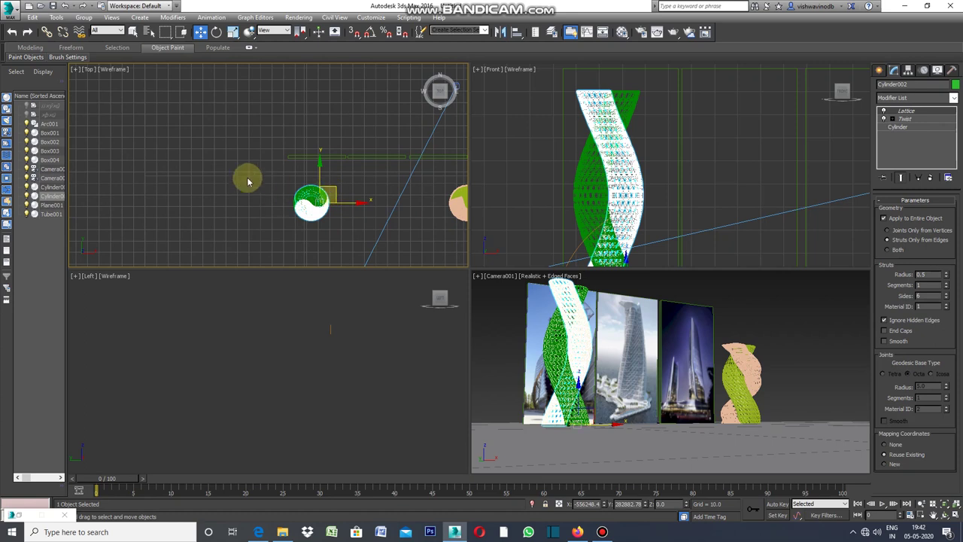
pyautogui.click(211, 150)
pyautogui.click(325, 190)
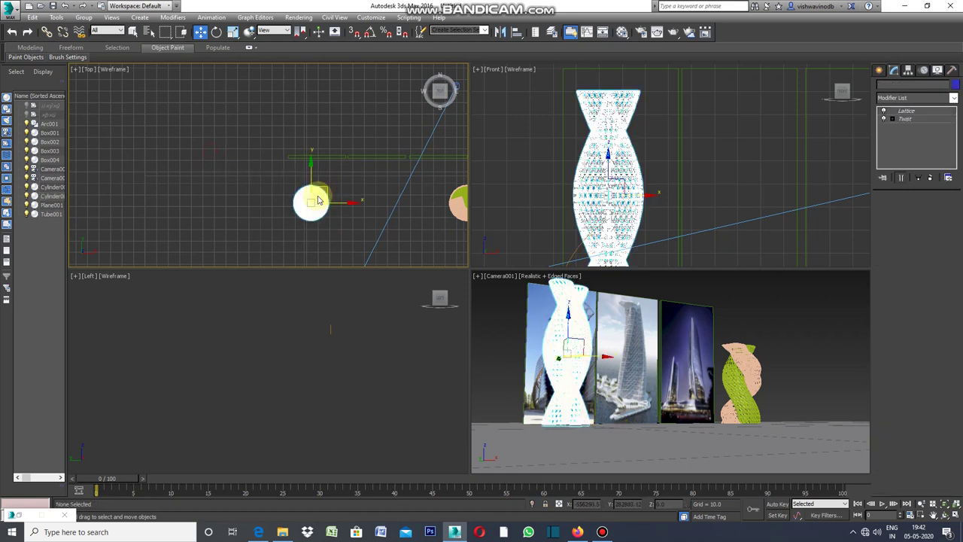
pyautogui.scroll(-1, 335, 204)
pyautogui.scroll(-1, 340, 208)
pyautogui.moveTo(347, 207); pyautogui.dragTo(446, 236)
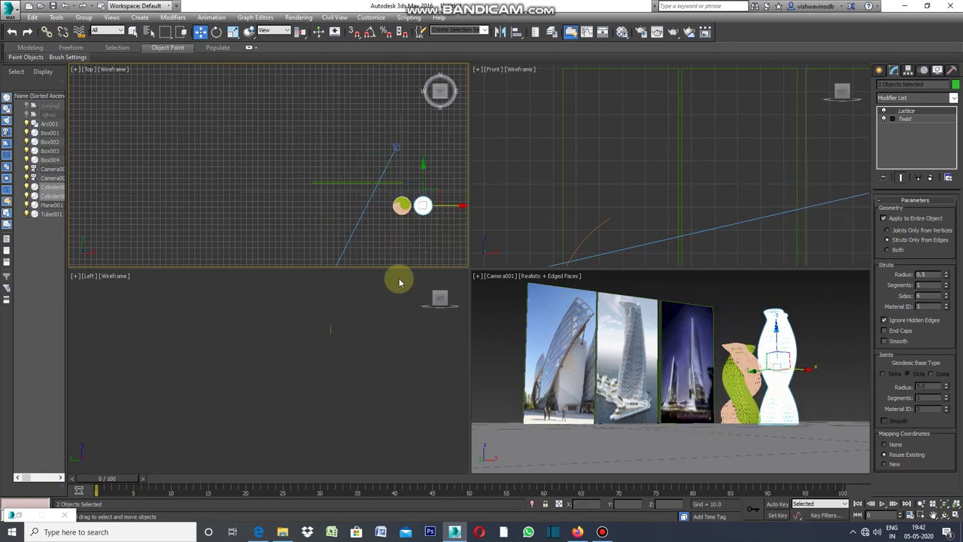
pyautogui.moveTo(279, 176); pyautogui.dragTo(168, 123, button='middle')
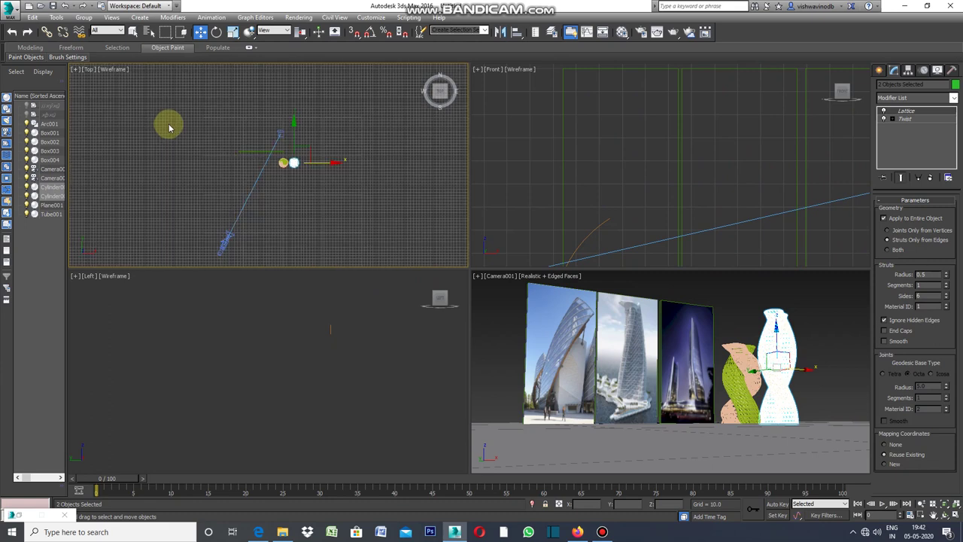
pyautogui.scroll(3, 217, 140)
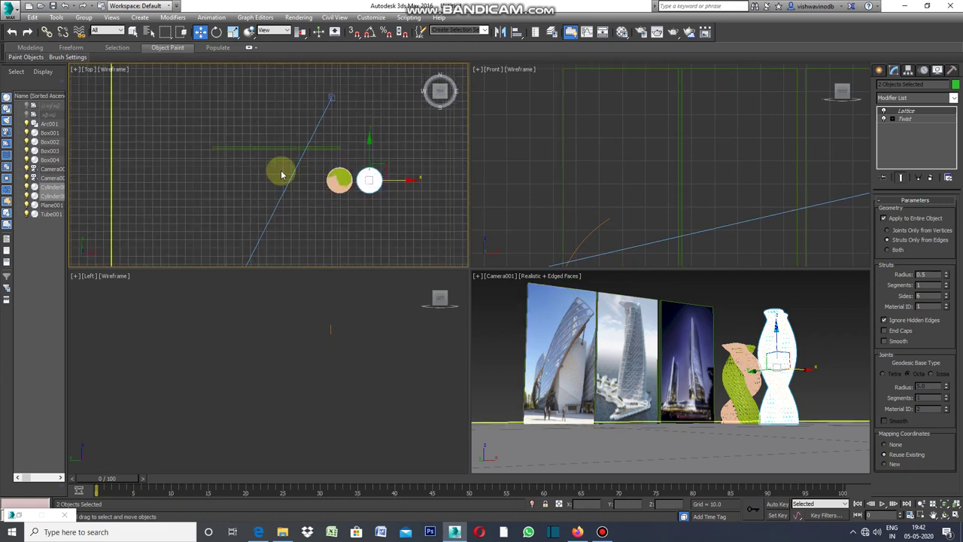
pyautogui.click(879, 71)
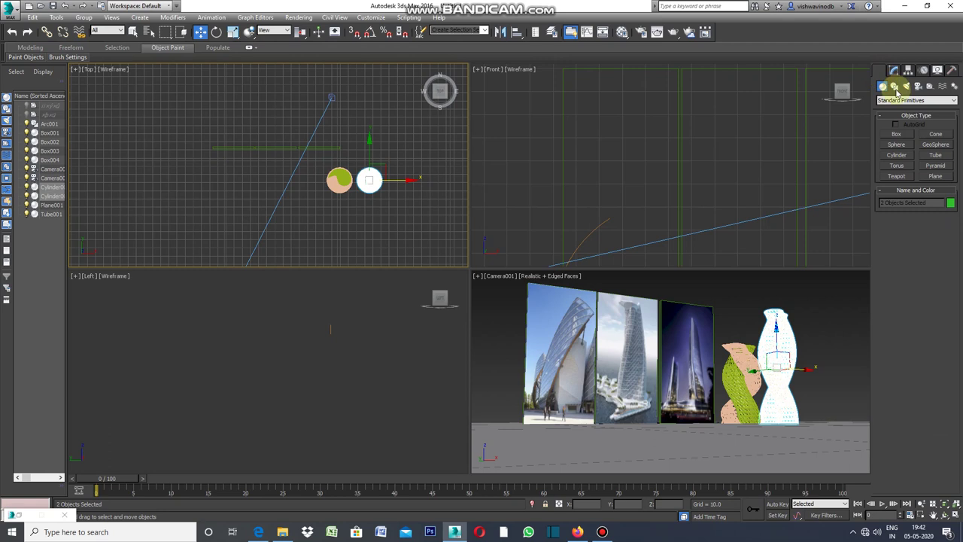
# - Draw a box about 44.8 by 20.9 in the Top view, in front of the left image panel
pyautogui.click(899, 136)
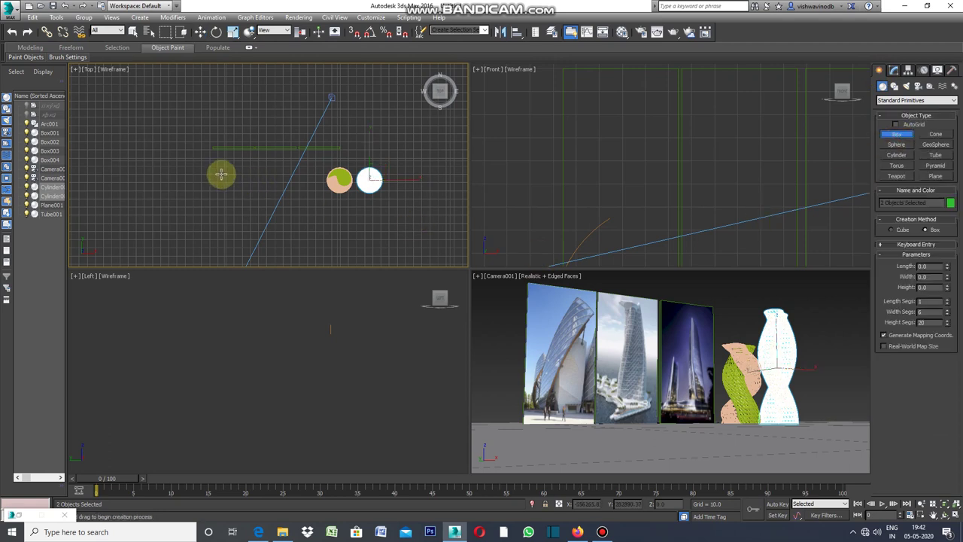
pyautogui.scroll(2, 221, 174)
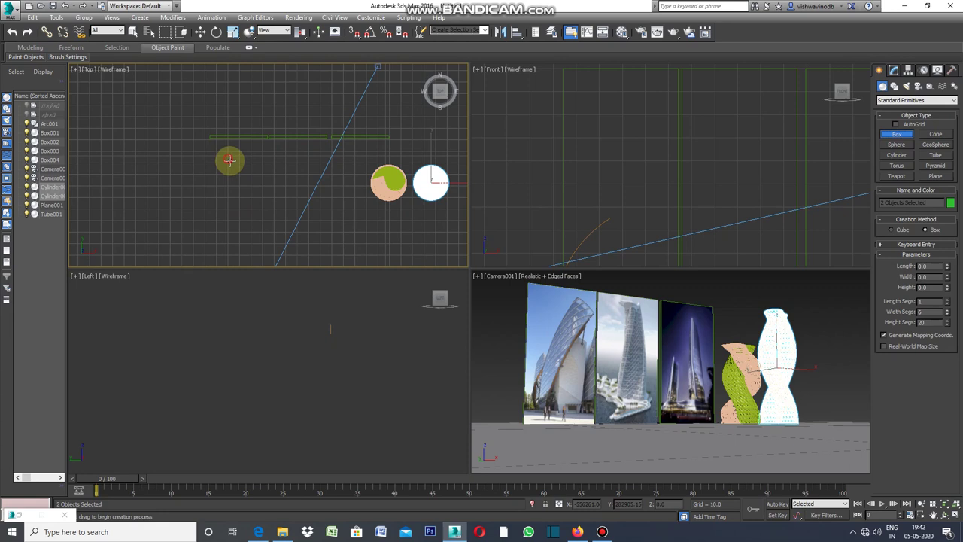
pyautogui.moveTo(228, 157); pyautogui.dragTo(251, 210)
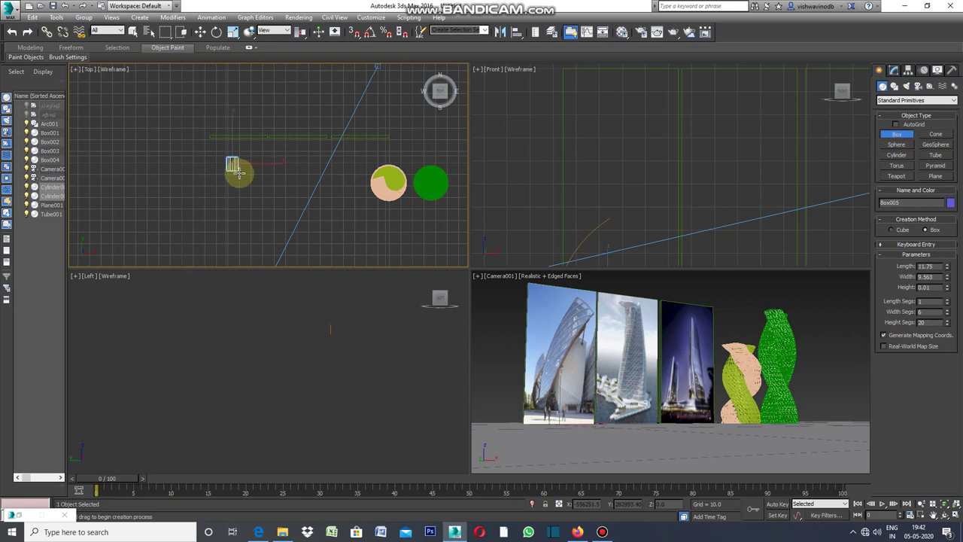
pyautogui.click(251, 210)
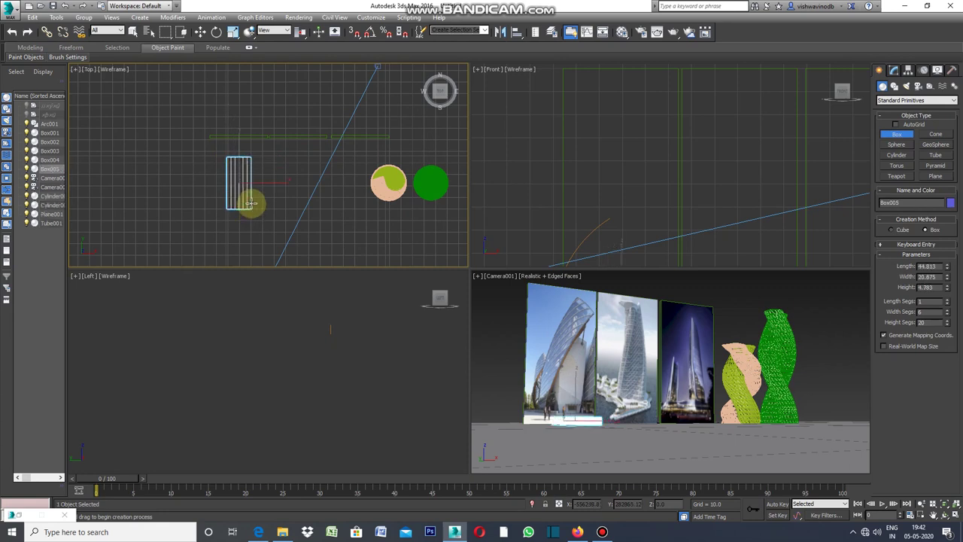
pyautogui.click(251, 203)
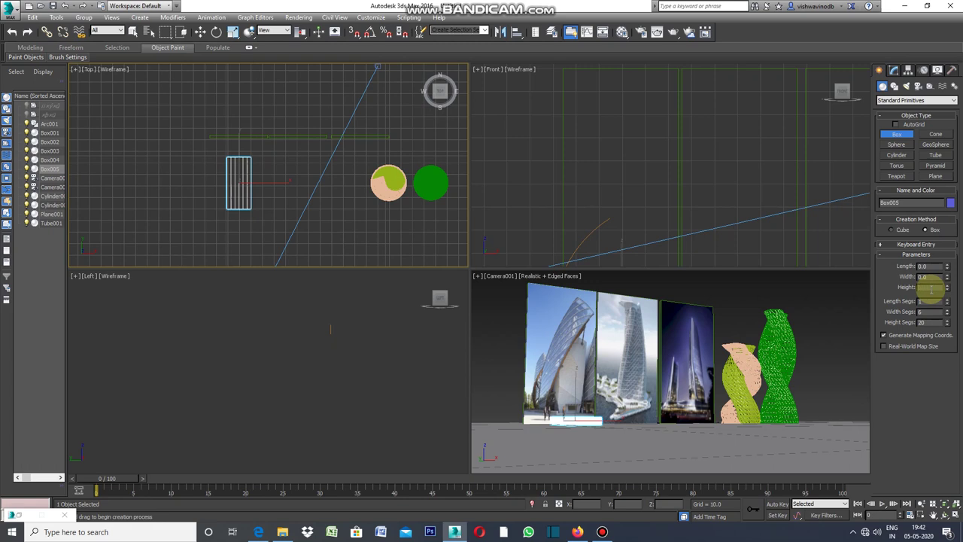
# - Set the new Box005's height to 60
pyautogui.write('30.0')
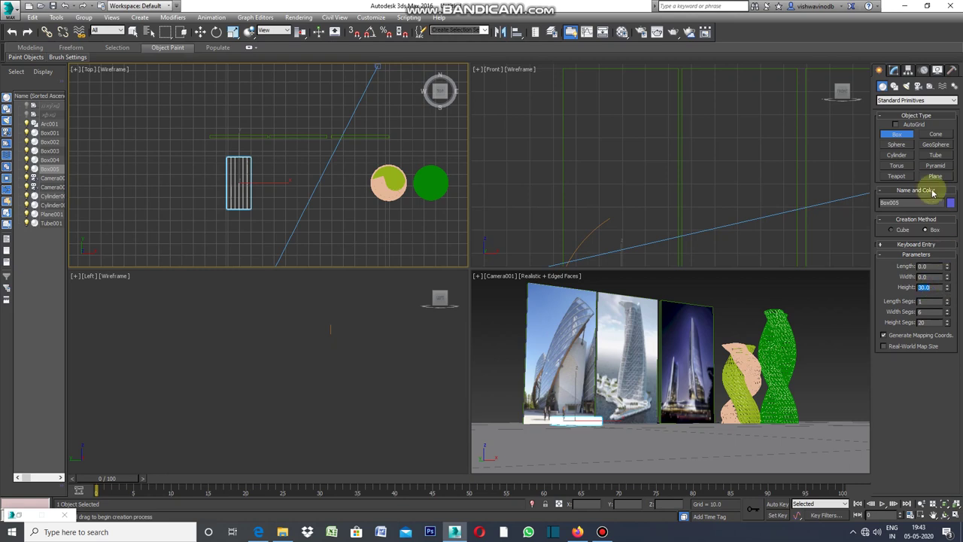
pyautogui.click(893, 70)
pyautogui.click(933, 234)
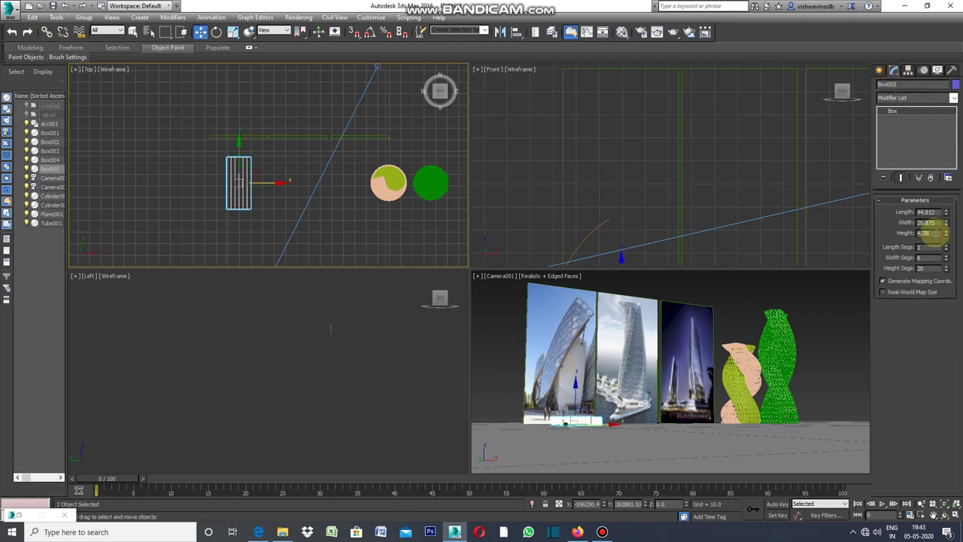
pyautogui.write('3')
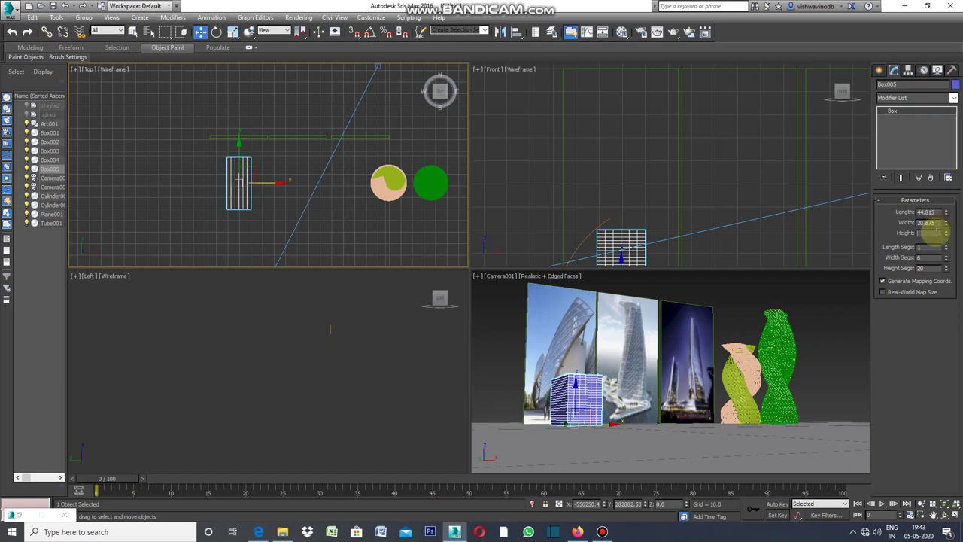
pyautogui.write('6')
pyautogui.press('Return')
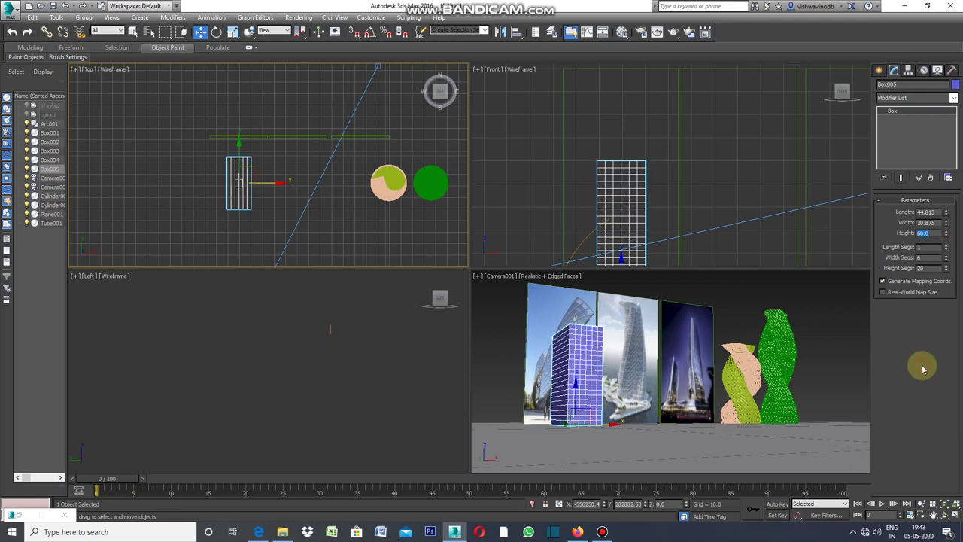
# - In a maximized Front view, draw an upright arc rising from the ground just left of Box005
pyautogui.click(880, 71)
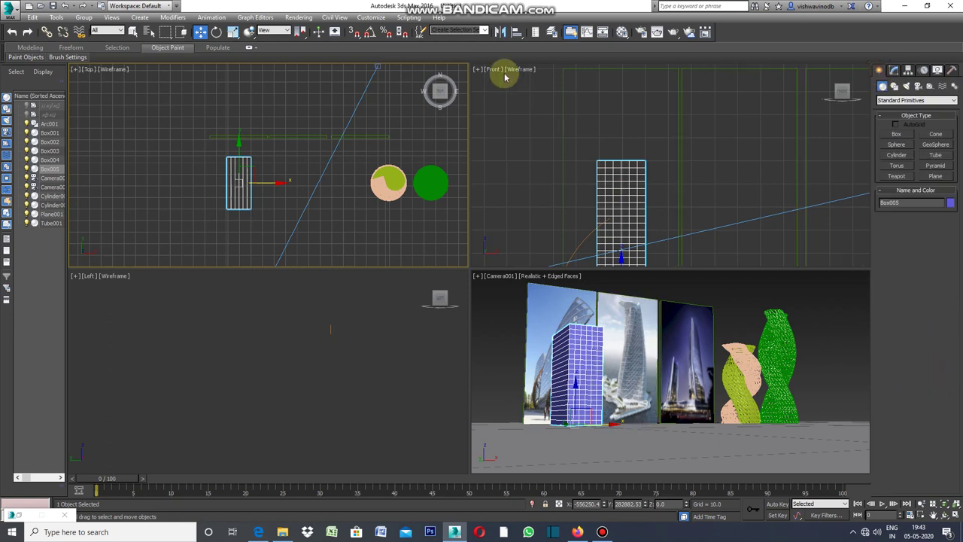
pyautogui.click(481, 74)
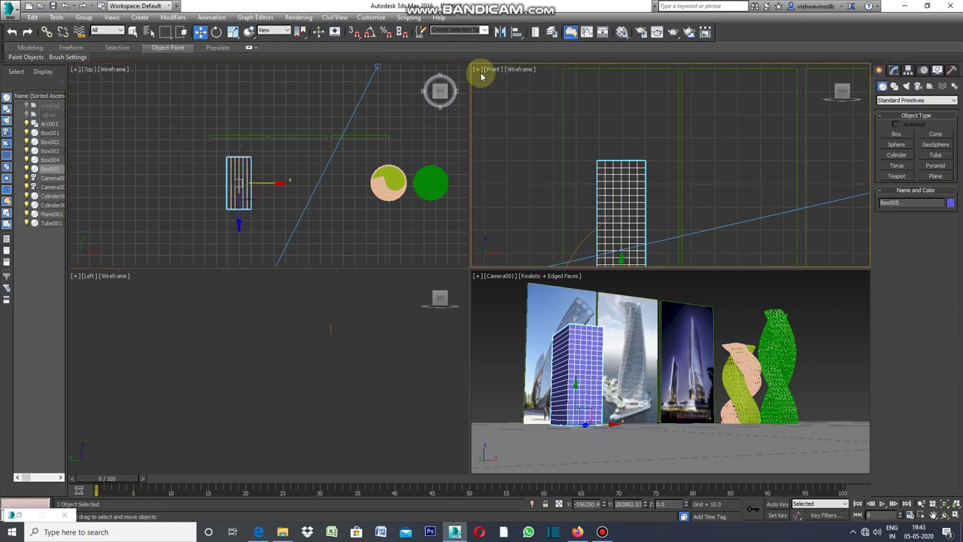
pyautogui.click(477, 70)
pyautogui.click(501, 79)
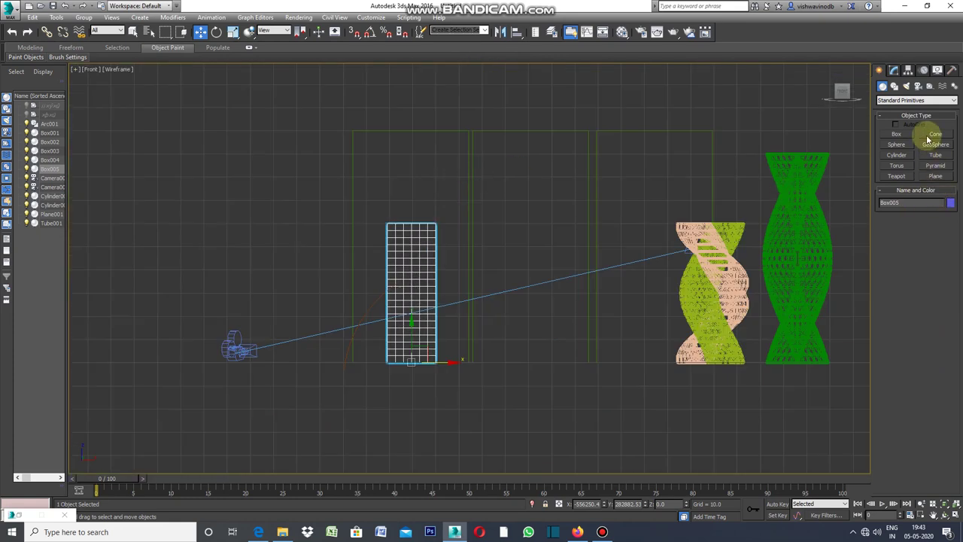
pyautogui.click(897, 87)
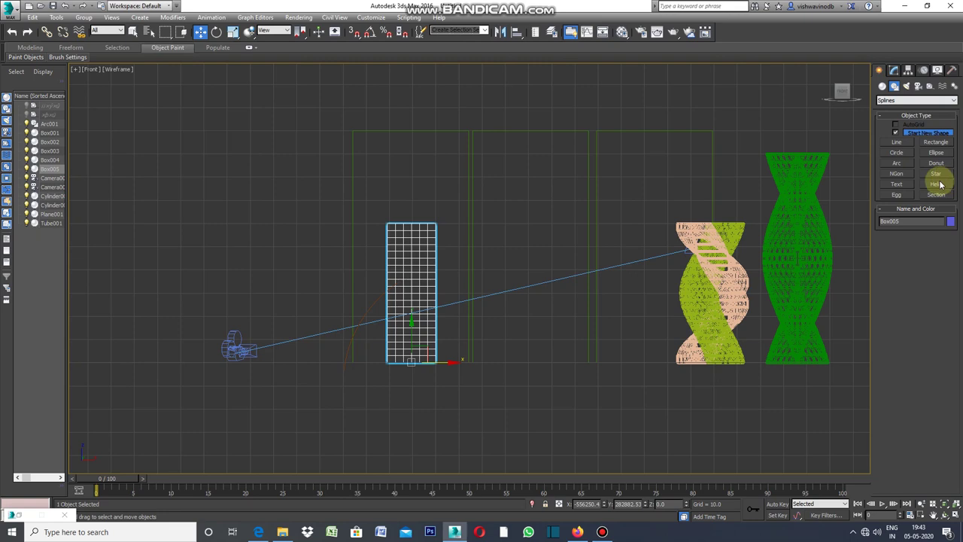
pyautogui.click(900, 165)
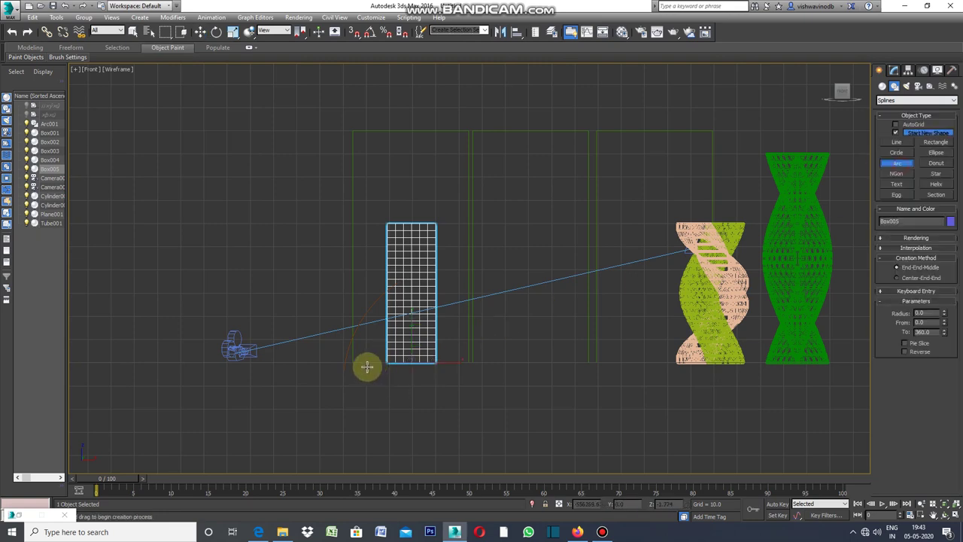
pyautogui.moveTo(366, 366); pyautogui.dragTo(389, 205)
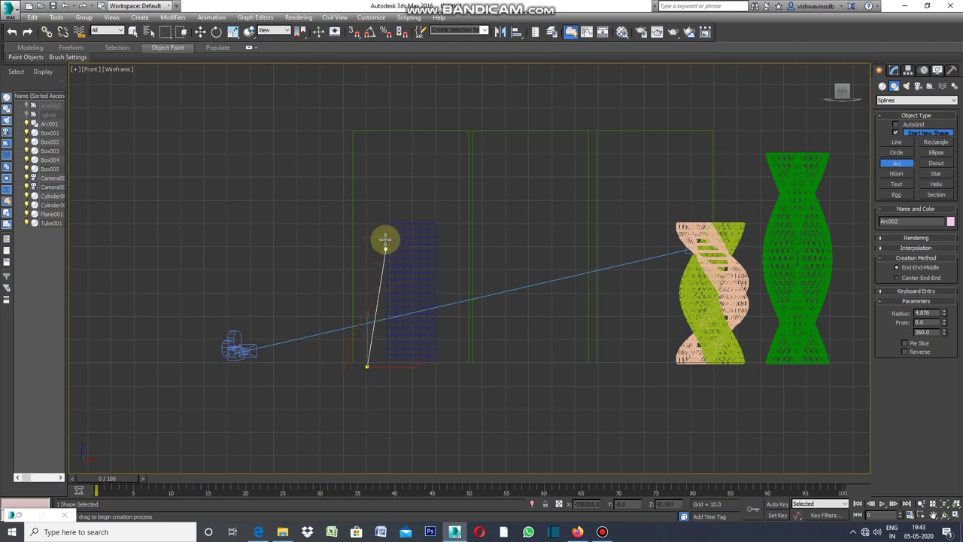
pyautogui.moveTo(389, 206); pyautogui.dragTo(404, 190)
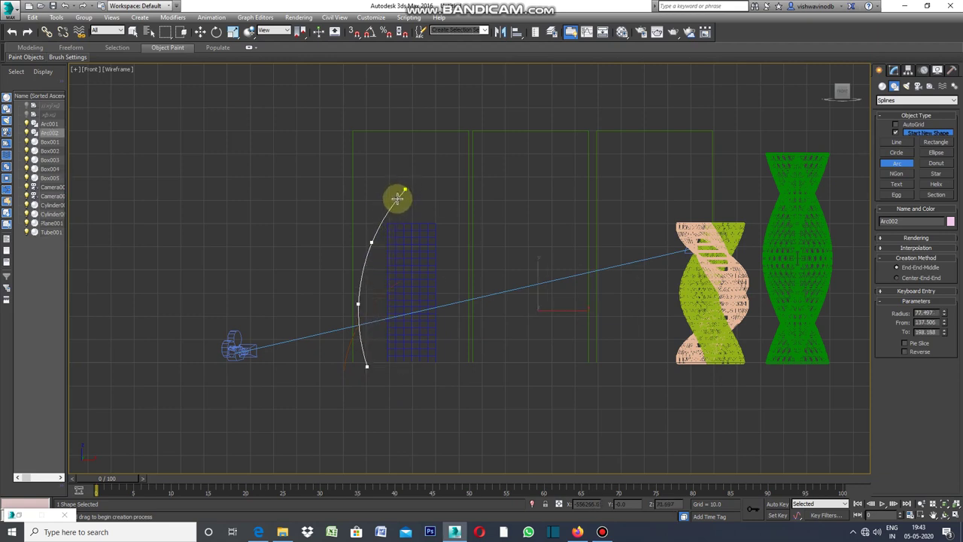
pyautogui.click(397, 197)
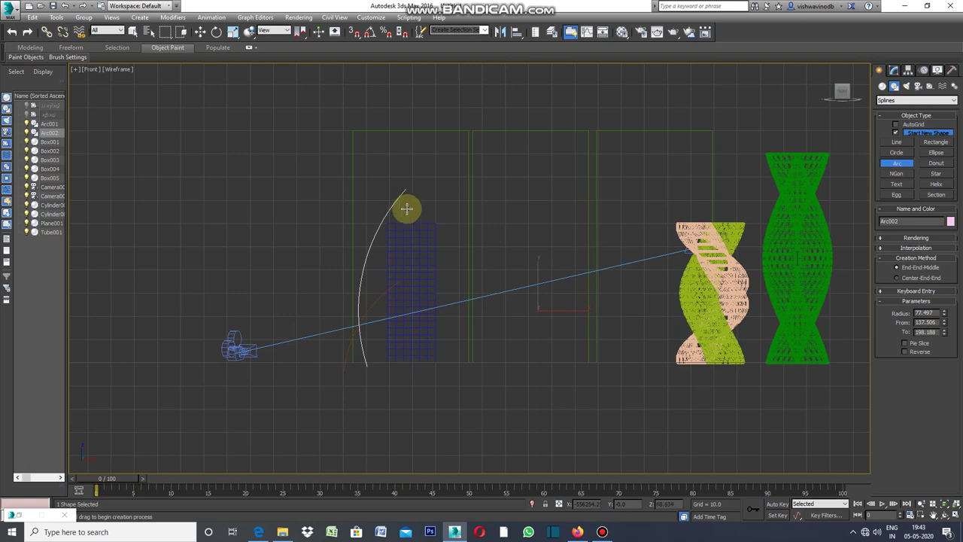
# - Restore the four-viewport layout with the Arc tool still active
pyautogui.click(75, 70)
pyautogui.click(96, 78)
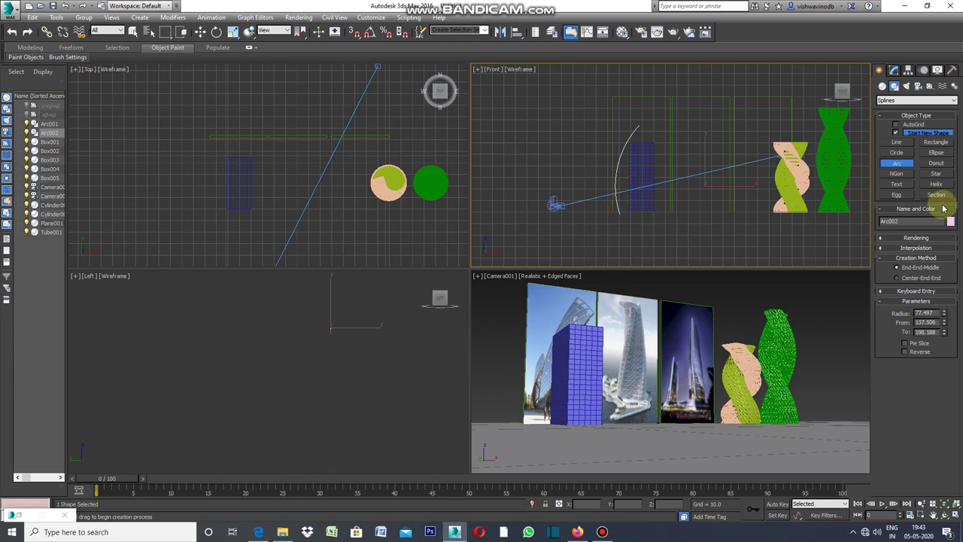
pyautogui.click(901, 167)
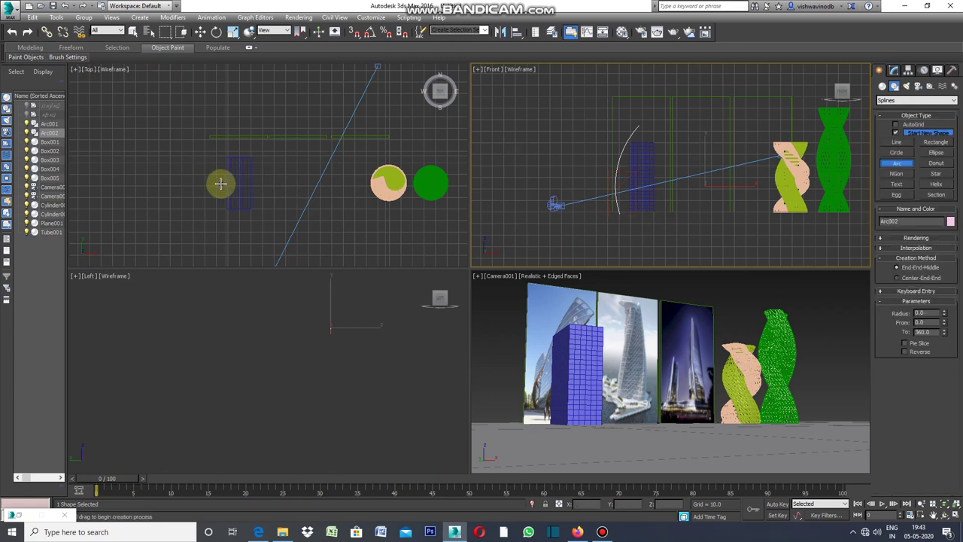
# - Draw half-circle Arc003, radius about 34.2, left of Box005 in the Top view
pyautogui.moveTo(206, 150); pyautogui.dragTo(205, 227)
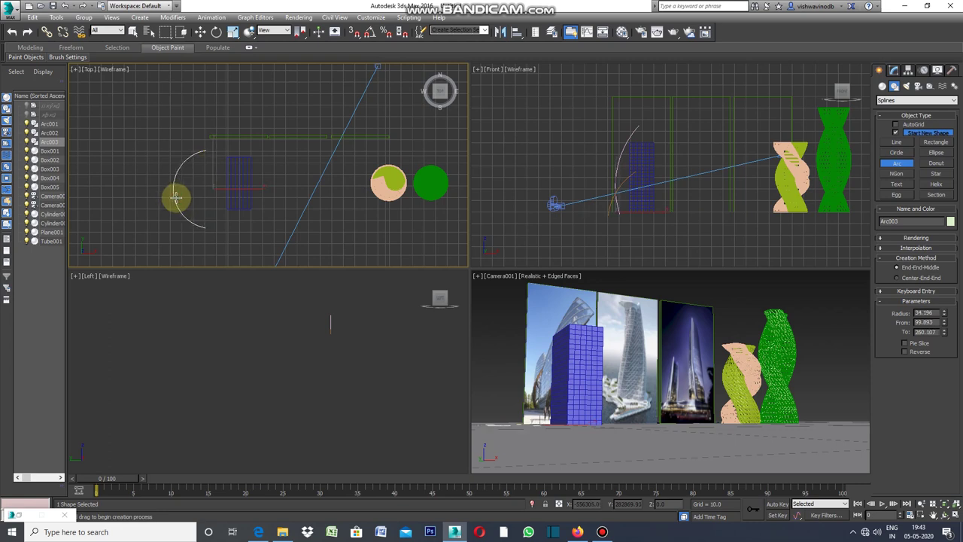
pyautogui.click(176, 197)
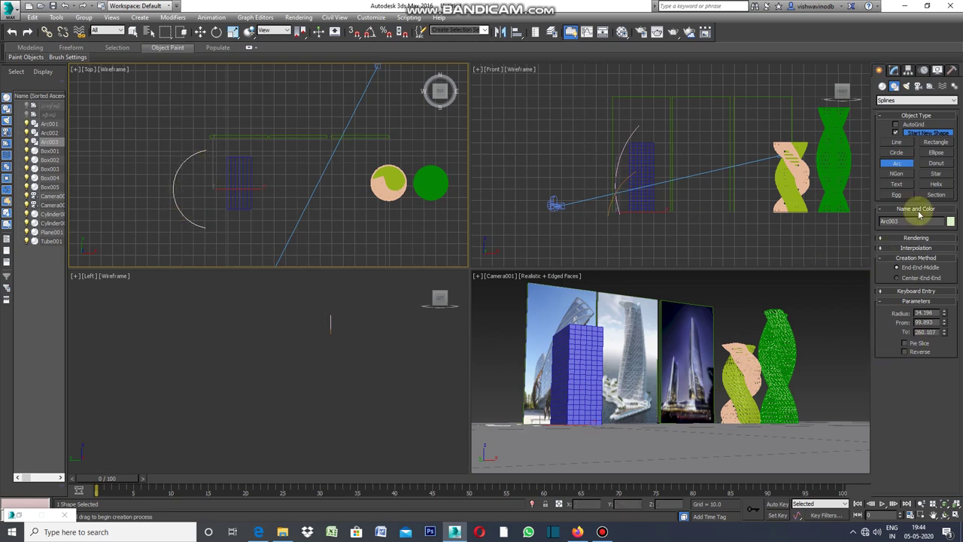
pyautogui.click(894, 73)
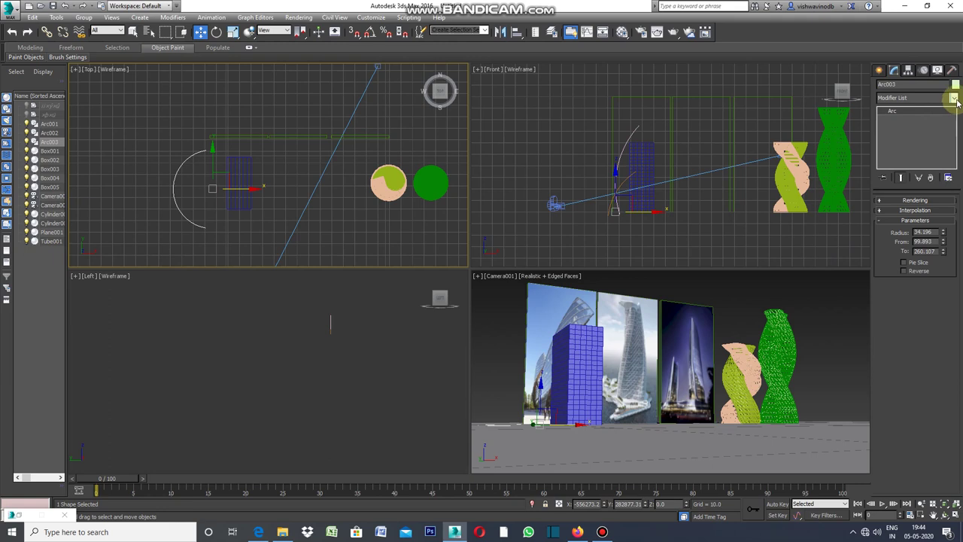
# - Loft Arc003 as the shape along the upright Arc002 path to create Loft001
pyautogui.click(879, 72)
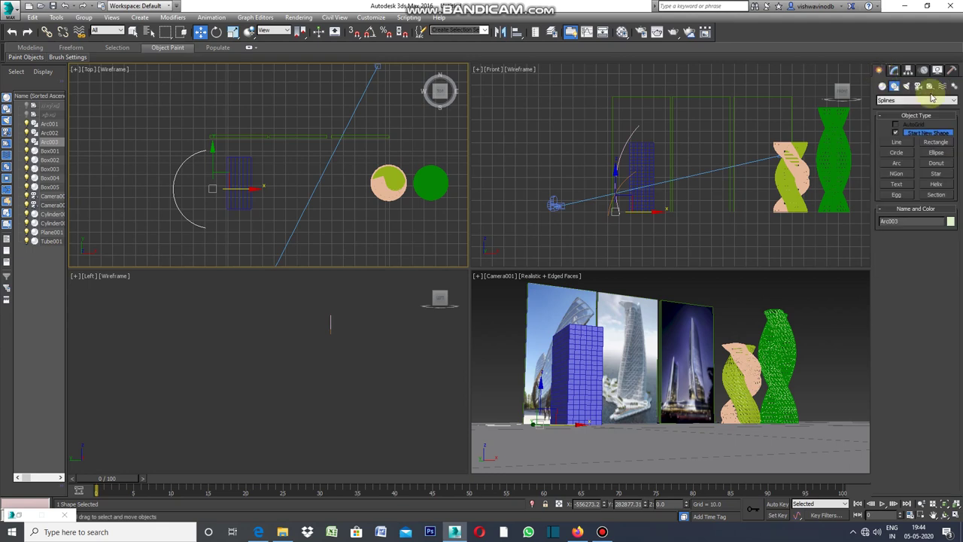
pyautogui.click(883, 86)
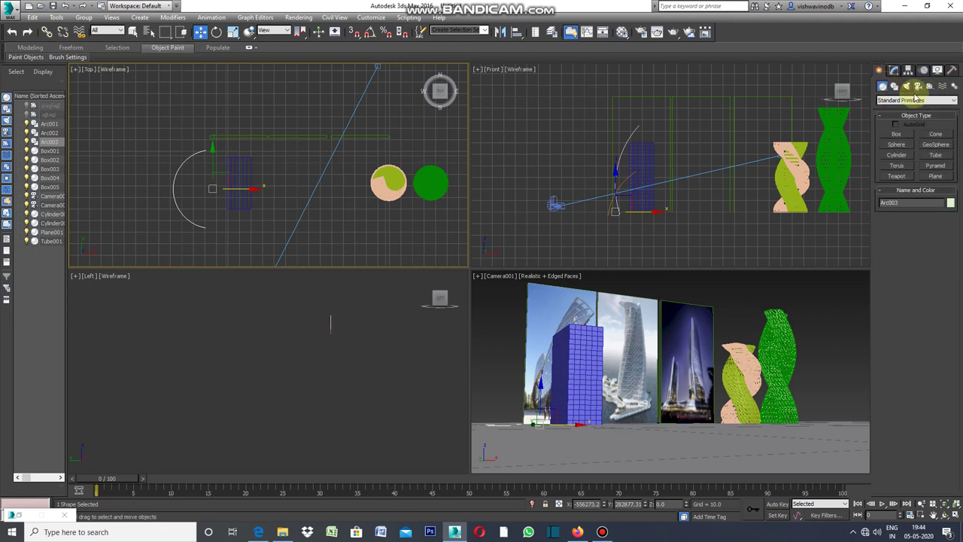
pyautogui.click(955, 101)
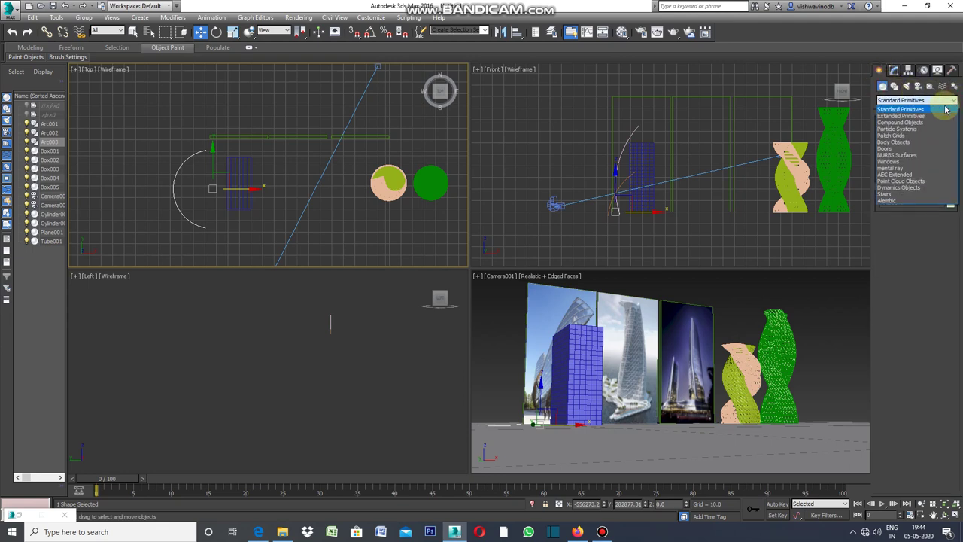
pyautogui.click(907, 123)
pyautogui.click(900, 178)
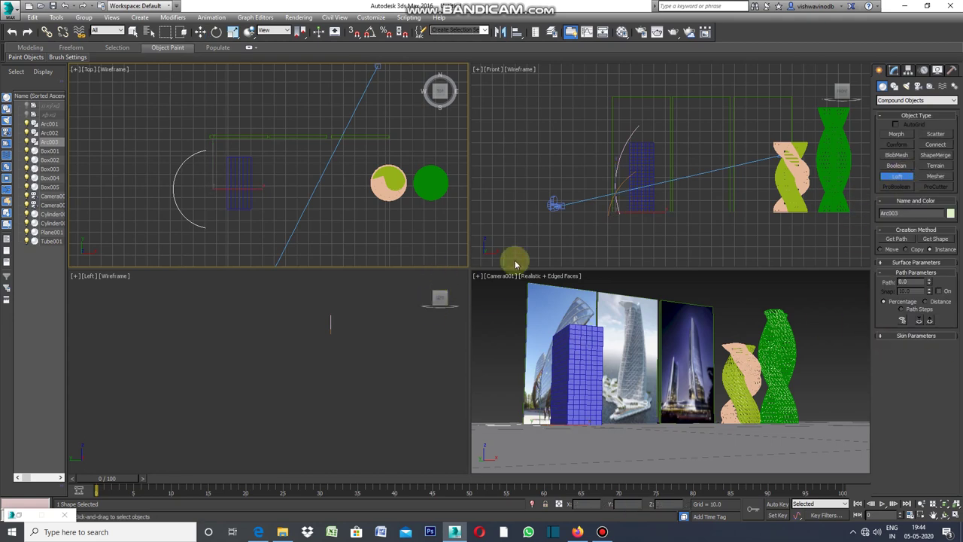
pyautogui.click(933, 239)
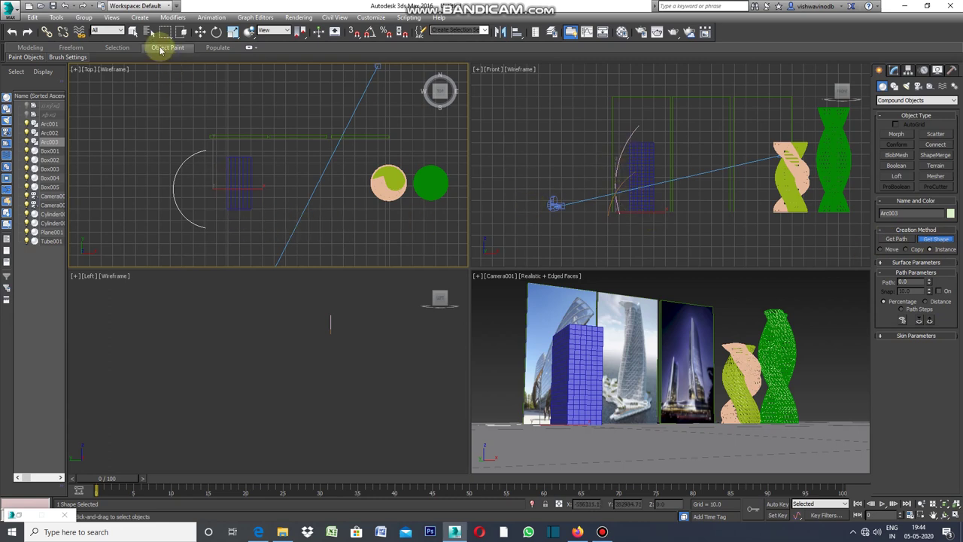
pyautogui.click(133, 32)
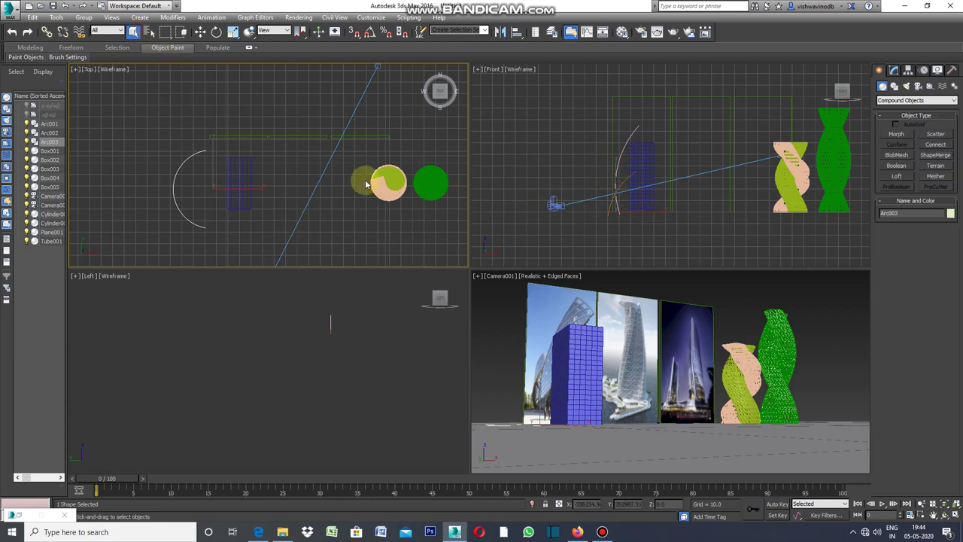
pyautogui.click(636, 128)
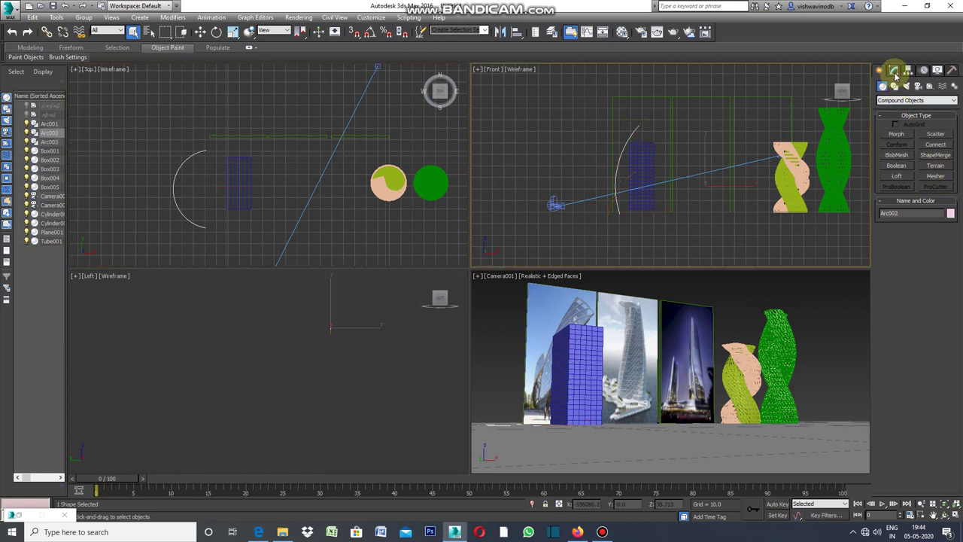
pyautogui.click(896, 175)
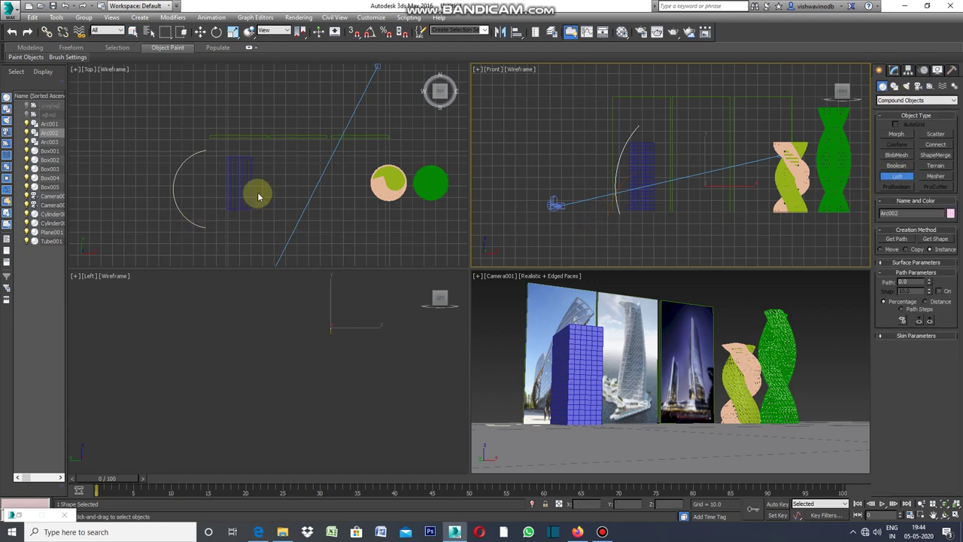
pyautogui.click(937, 239)
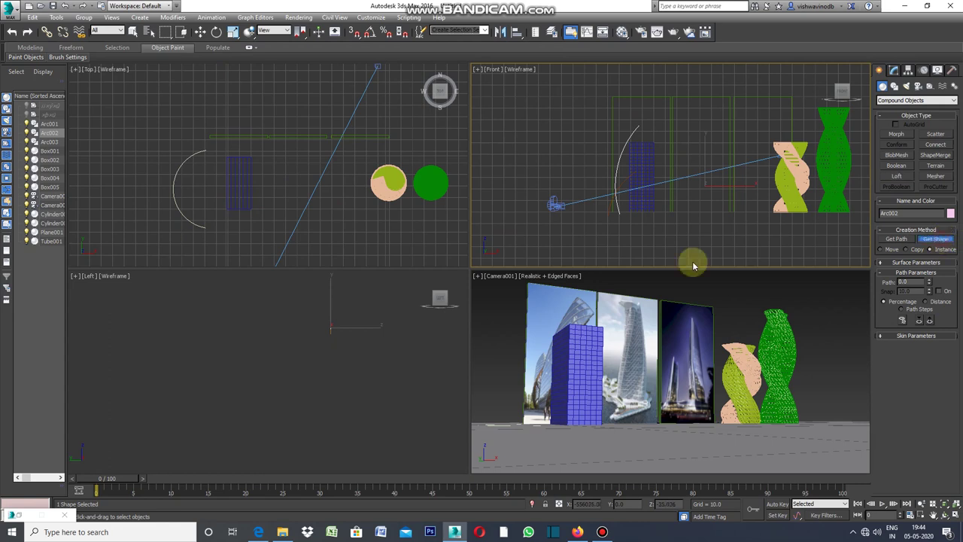
pyautogui.click(190, 221)
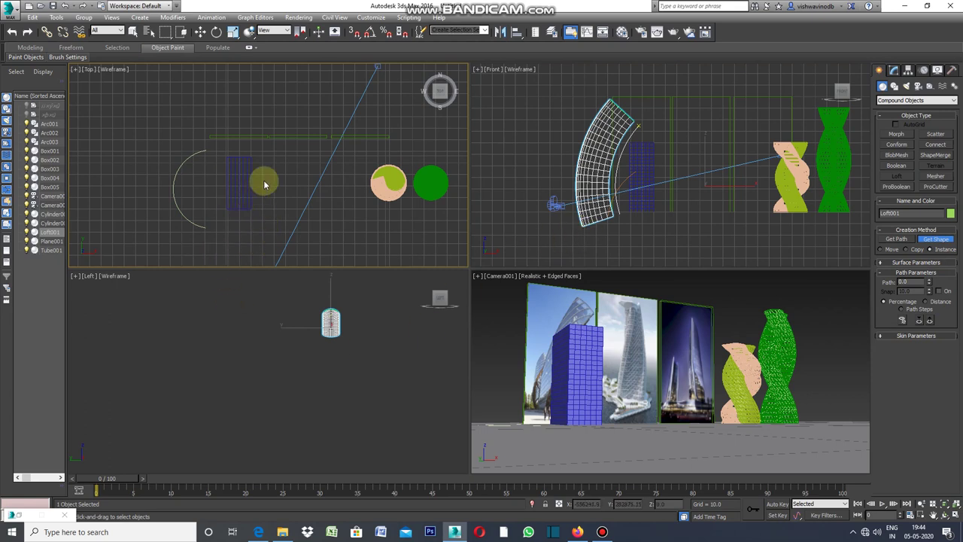
# - Move Loft001 up along the Y axis in the Top view
pyautogui.scroll(-4, 272, 173)
pyautogui.scroll(-3, 271, 173)
pyautogui.scroll(-3, 276, 175)
pyautogui.scroll(-3, 279, 177)
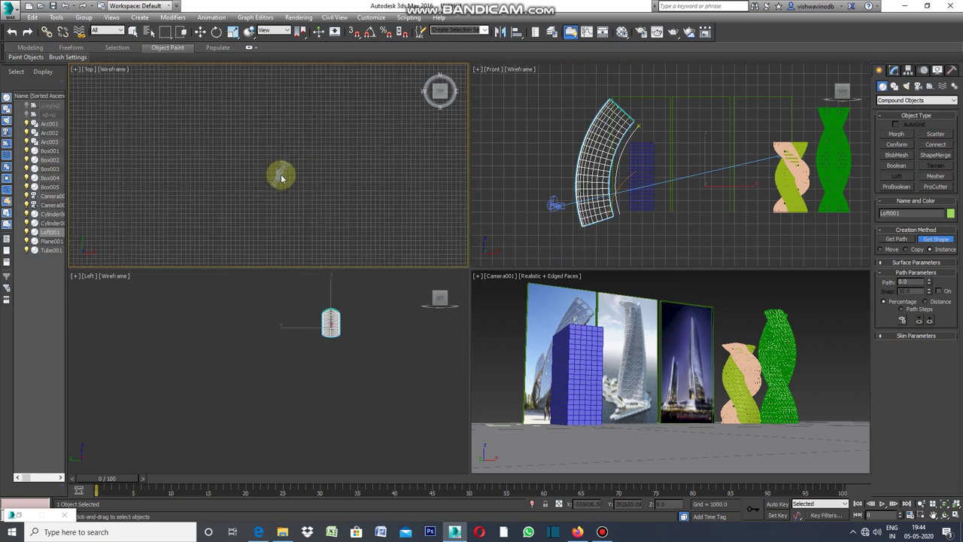
pyautogui.scroll(-3, 281, 178)
pyautogui.scroll(-3, 281, 178)
pyautogui.scroll(2, 286, 209)
pyautogui.scroll(2, 284, 221)
pyautogui.click(200, 32)
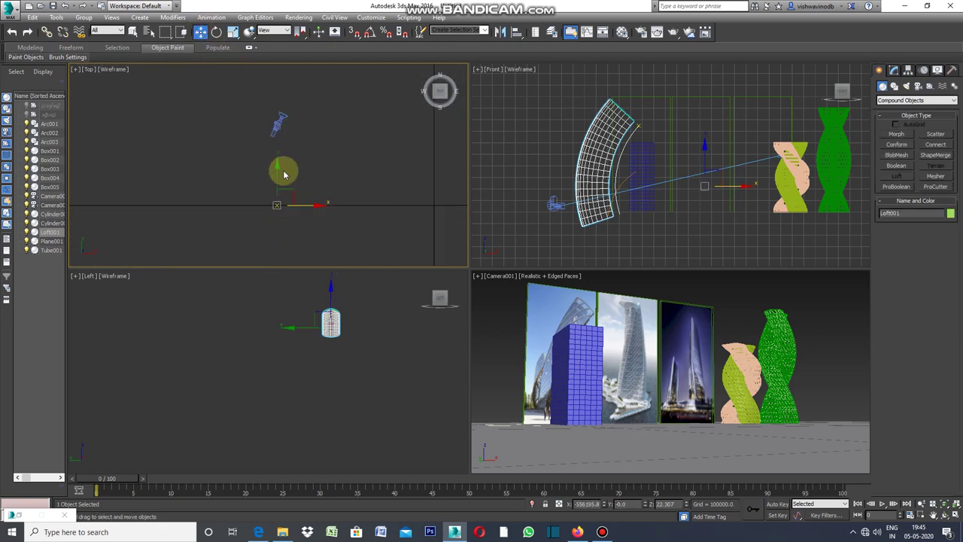
pyautogui.moveTo(278, 175); pyautogui.dragTo(278, 102)
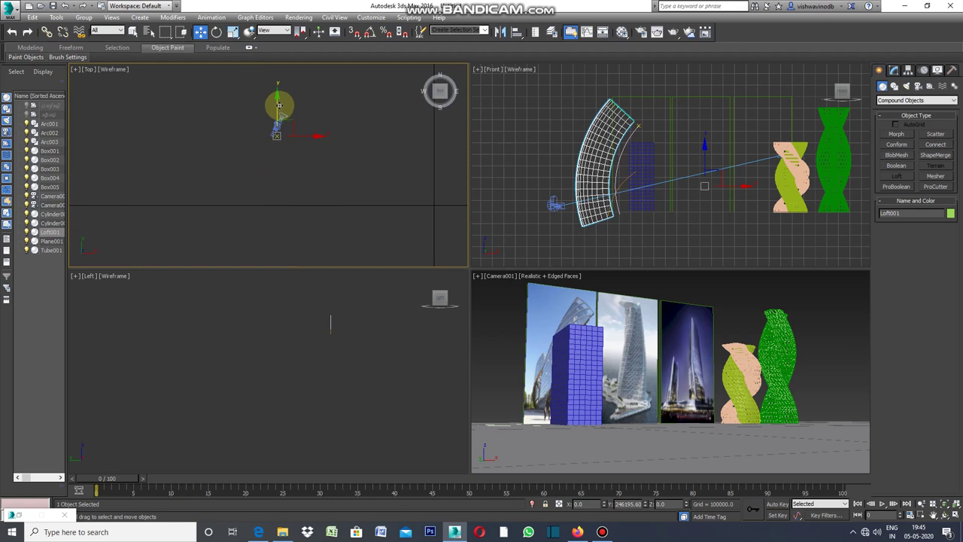
pyautogui.moveTo(278, 102); pyautogui.dragTo(277, 97)
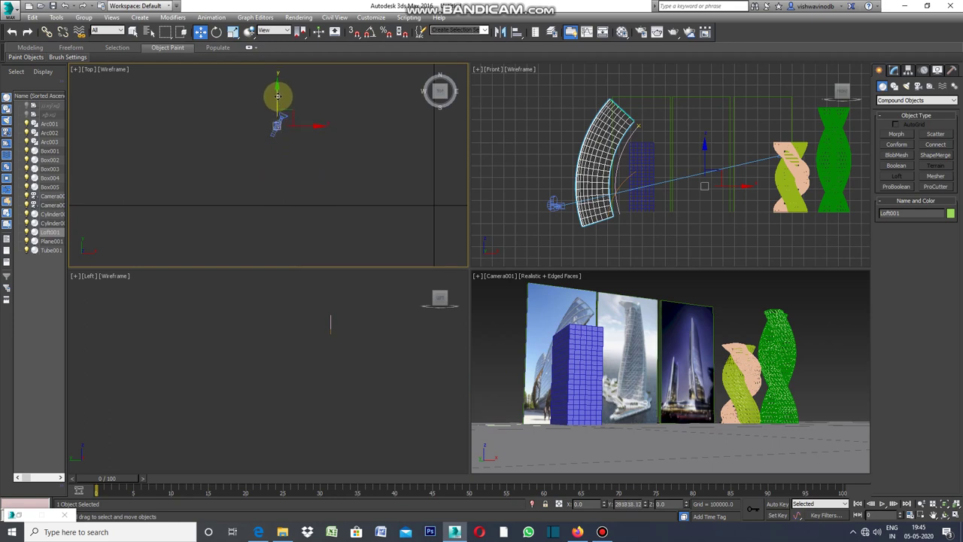
# - Pull the camera back in the Top view until Camera001 frames the whole scene
pyautogui.scroll(1, 267, 120)
pyautogui.scroll(2, 301, 138)
pyautogui.scroll(1, 291, 118)
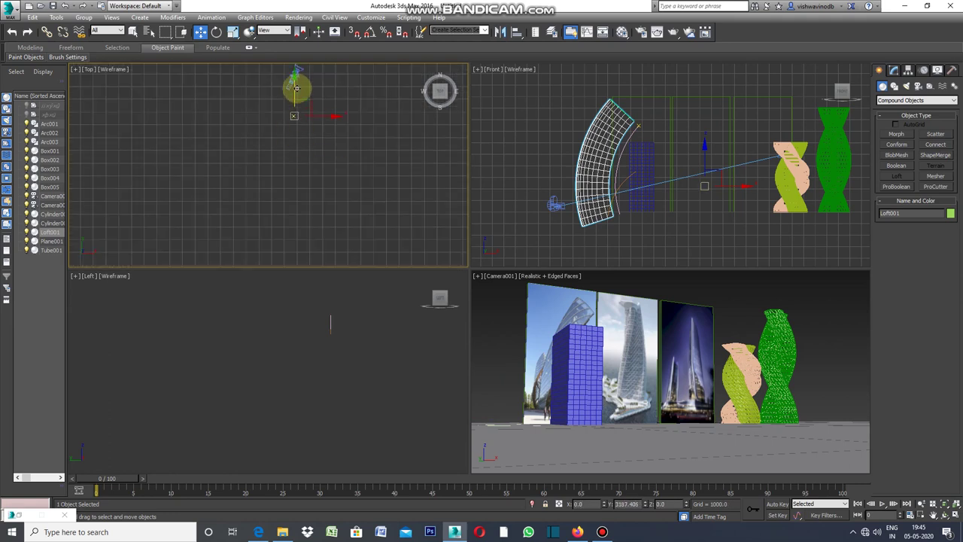
pyautogui.scroll(-1, 307, 120)
pyautogui.scroll(-1, 312, 146)
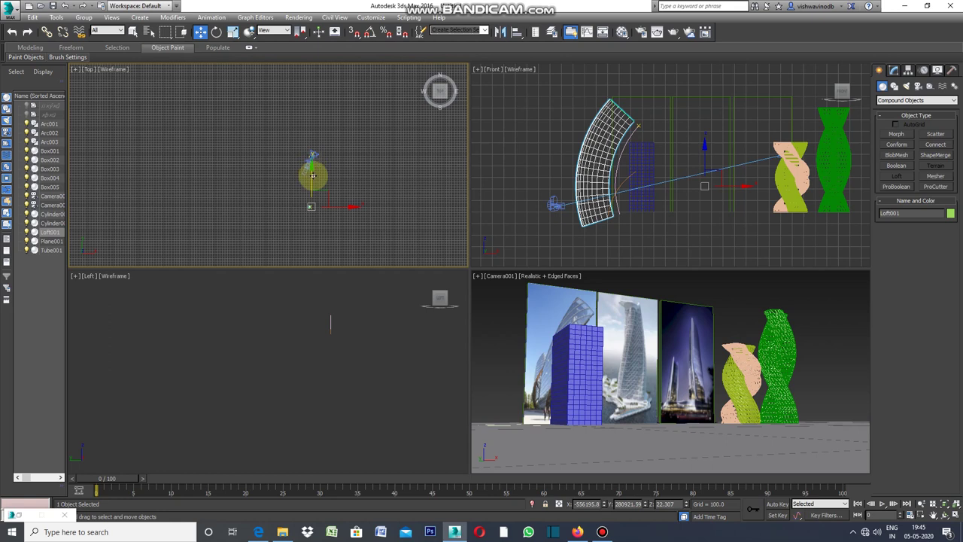
pyautogui.moveTo(312, 174); pyautogui.dragTo(316, 136)
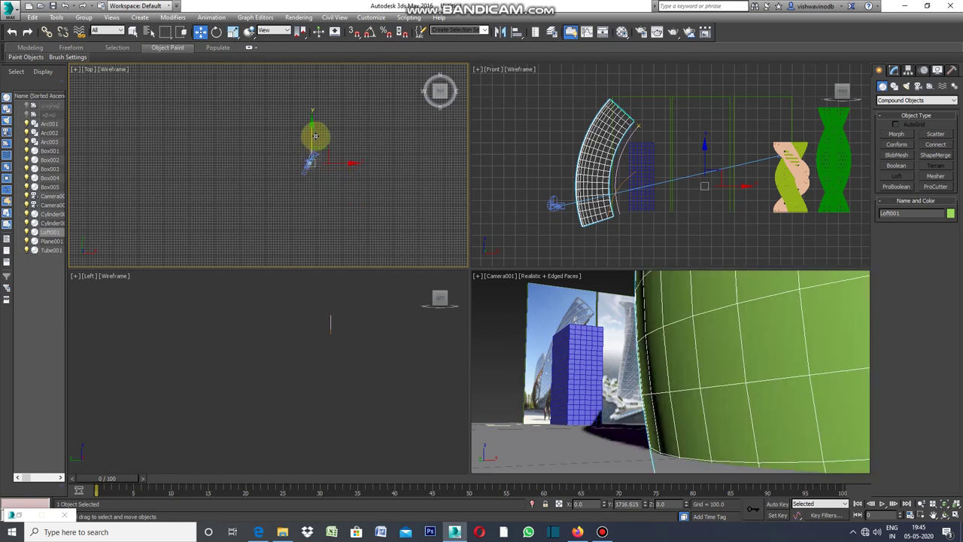
pyautogui.scroll(1, 313, 167)
pyautogui.scroll(2, 315, 175)
pyautogui.moveTo(311, 167); pyautogui.dragTo(317, 116)
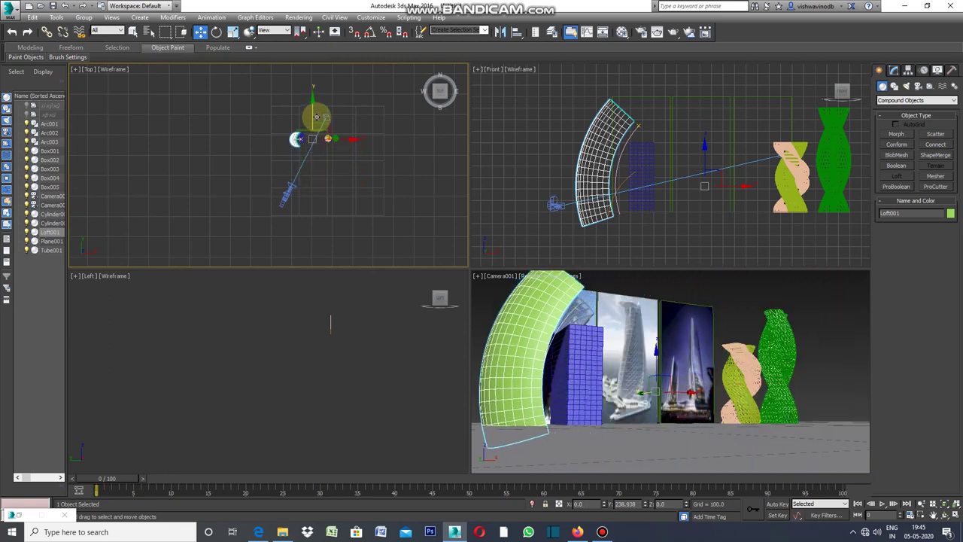
# - Nudge Loft001 slightly right so it wraps around Box005's left side
pyautogui.scroll(5, 319, 136)
pyautogui.moveTo(326, 143); pyautogui.dragTo(334, 145)
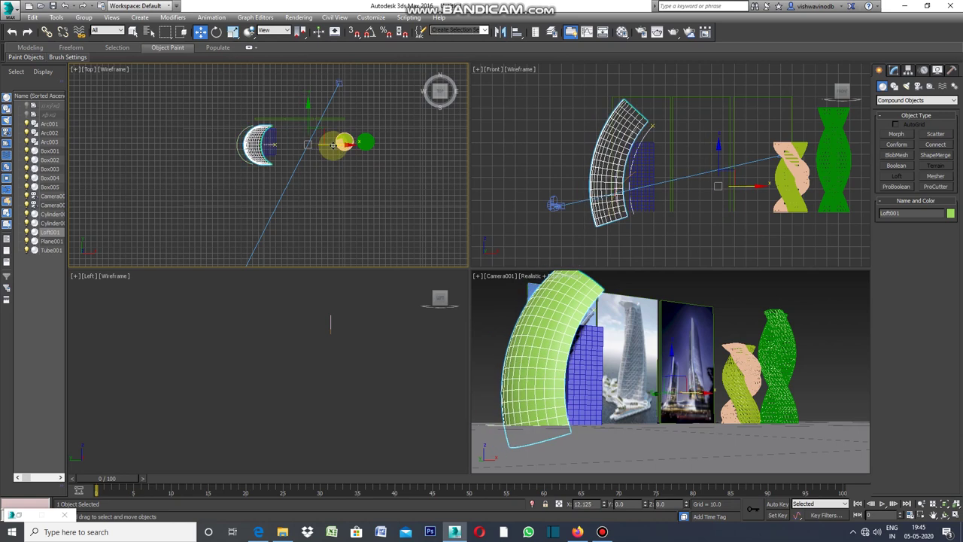
pyautogui.moveTo(333, 145); pyautogui.dragTo(336, 145)
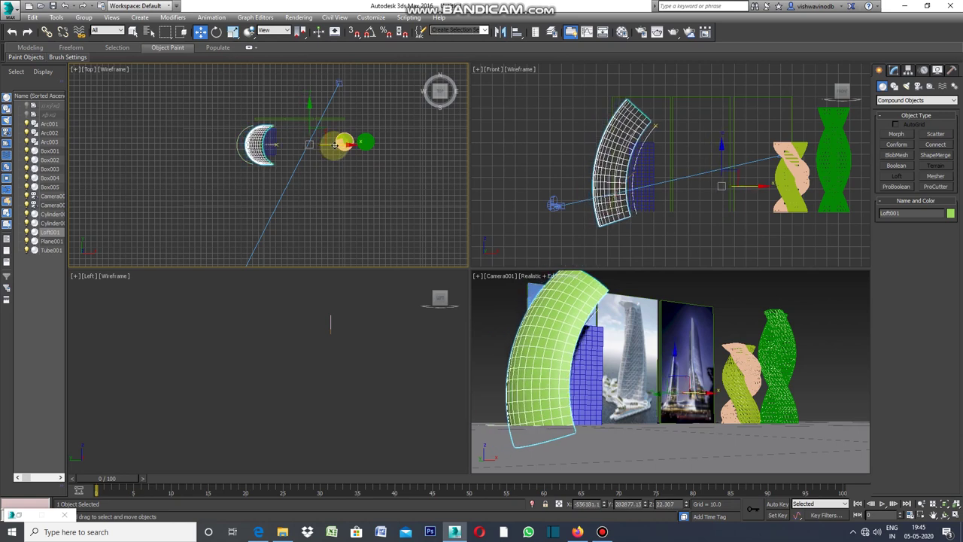
pyautogui.click(478, 276)
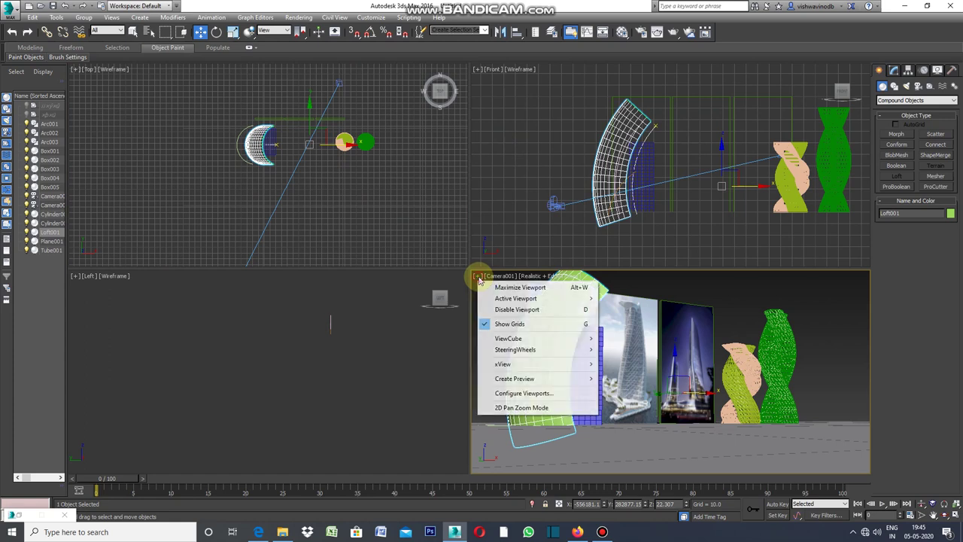
# - Maximize the Camera001 viewport, then select Box005
pyautogui.click(502, 289)
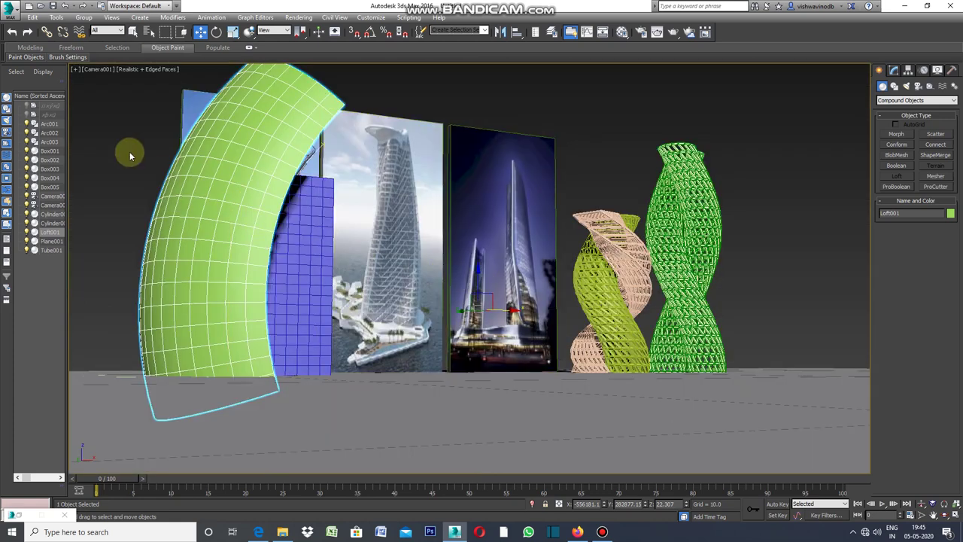
pyautogui.click(620, 113)
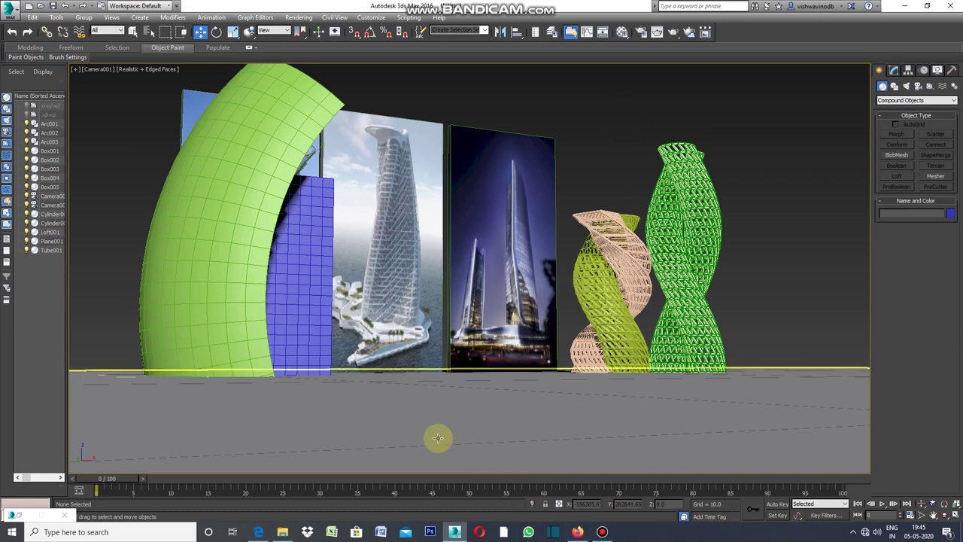
pyautogui.click(307, 272)
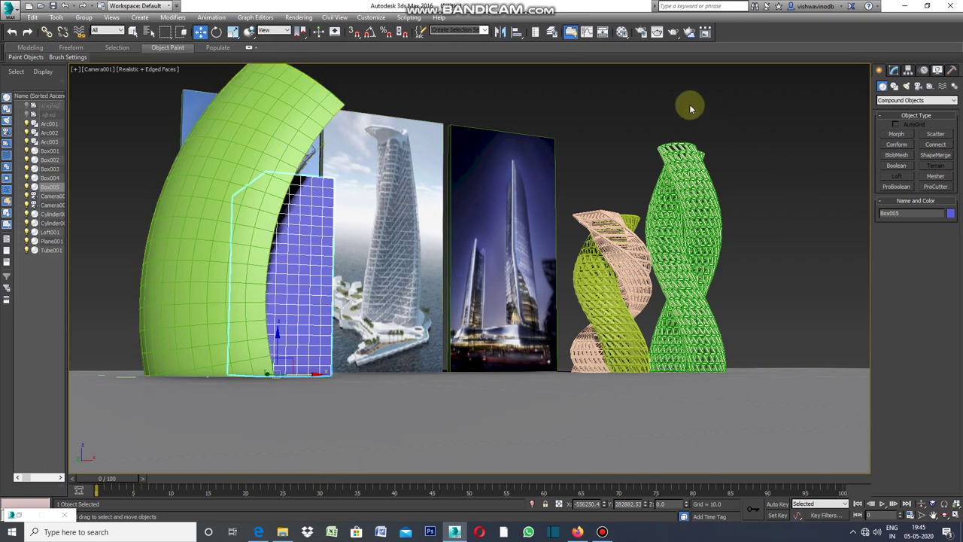
pyautogui.click(623, 33)
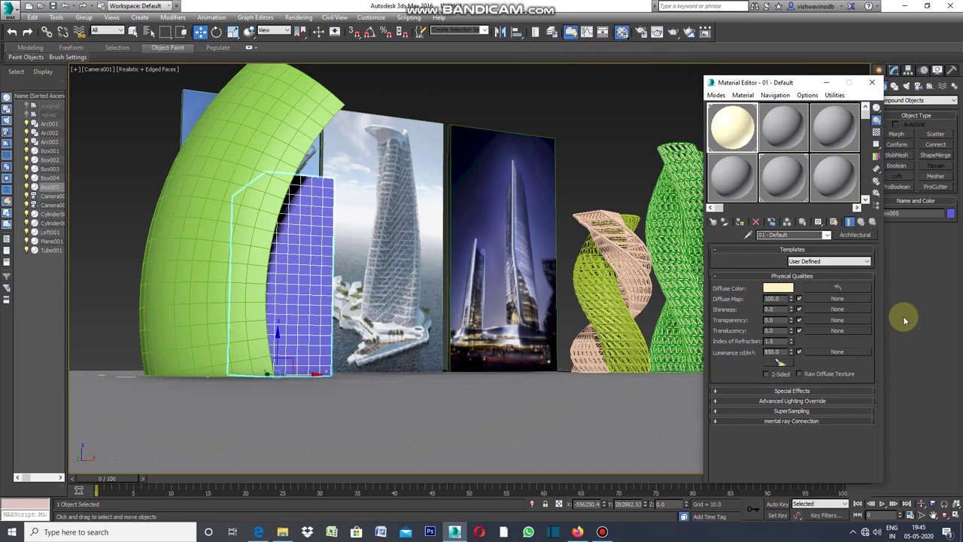
# - Make slot 2 an Architectural material with white diffuse colour and luminance 650
pyautogui.click(801, 137)
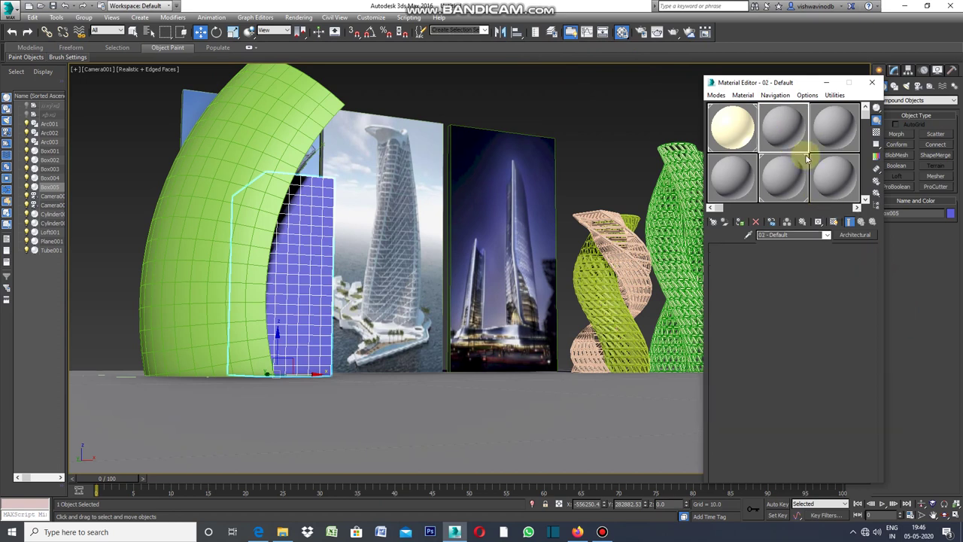
pyautogui.click(861, 239)
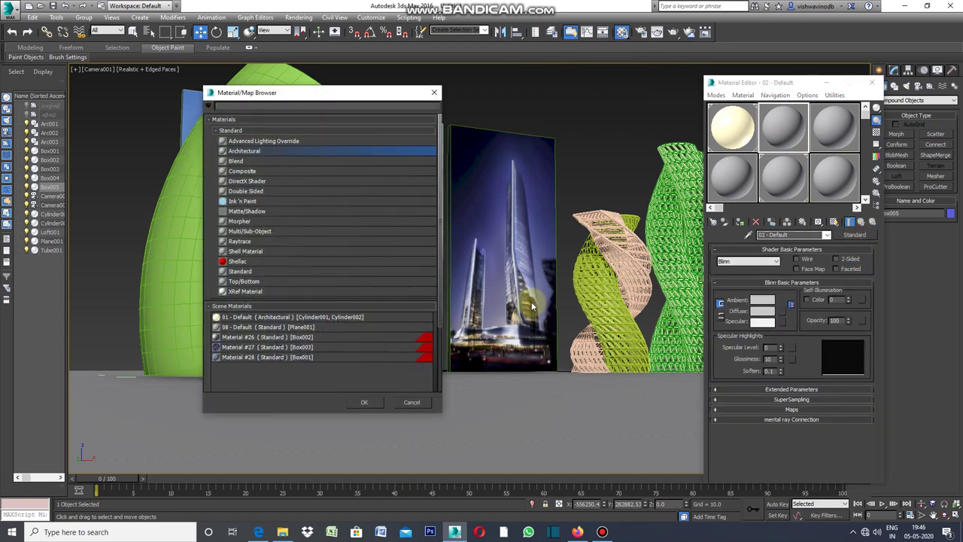
pyautogui.click(372, 404)
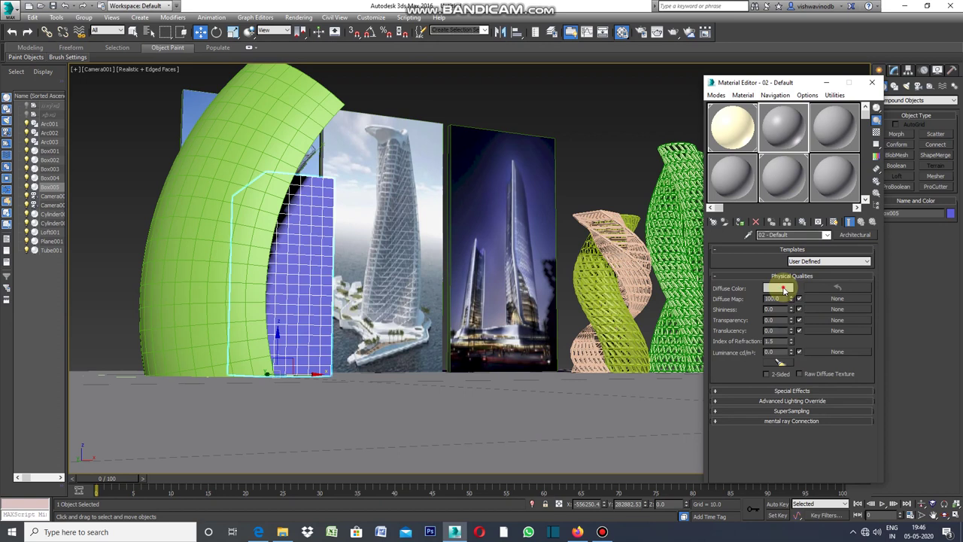
pyautogui.click(778, 288)
pyautogui.click(290, 140)
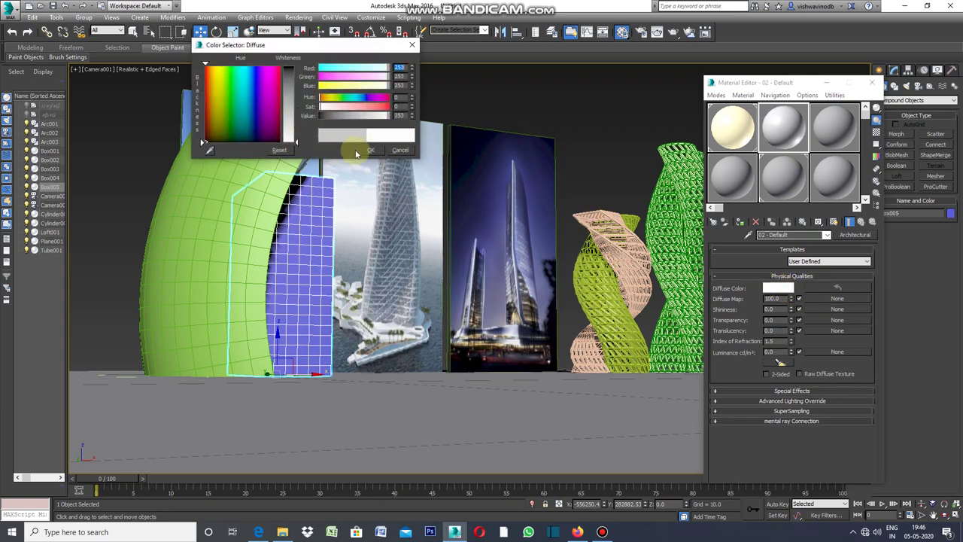
pyautogui.click(371, 150)
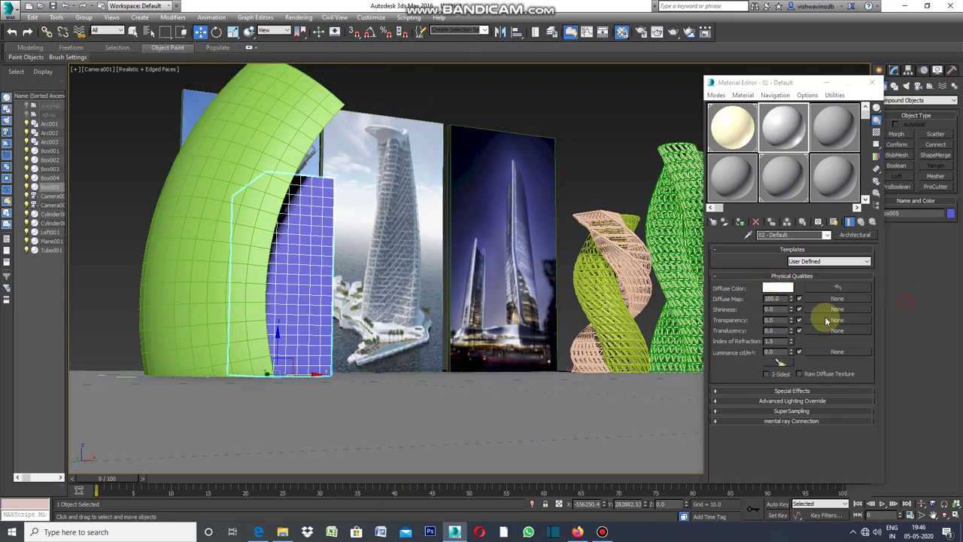
pyautogui.click(778, 355)
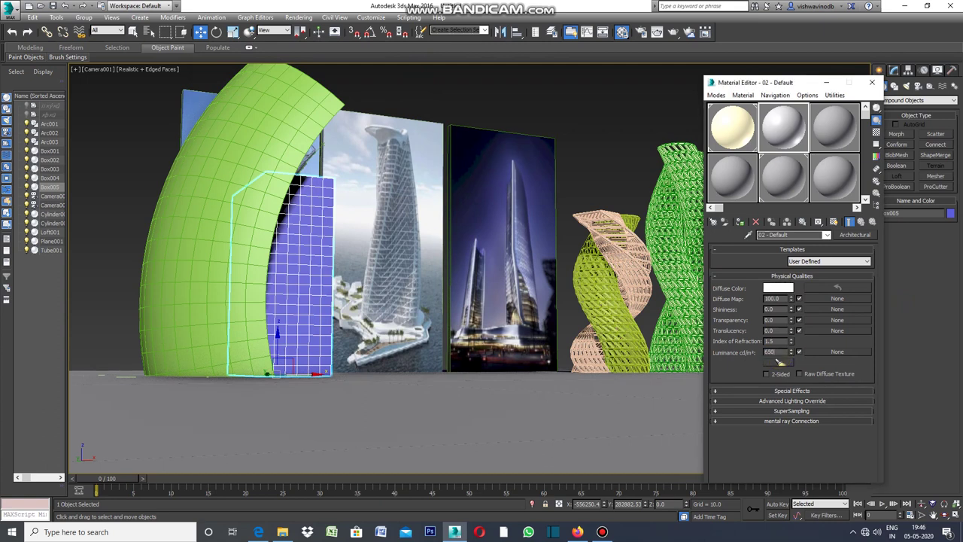
pyautogui.press('Return')
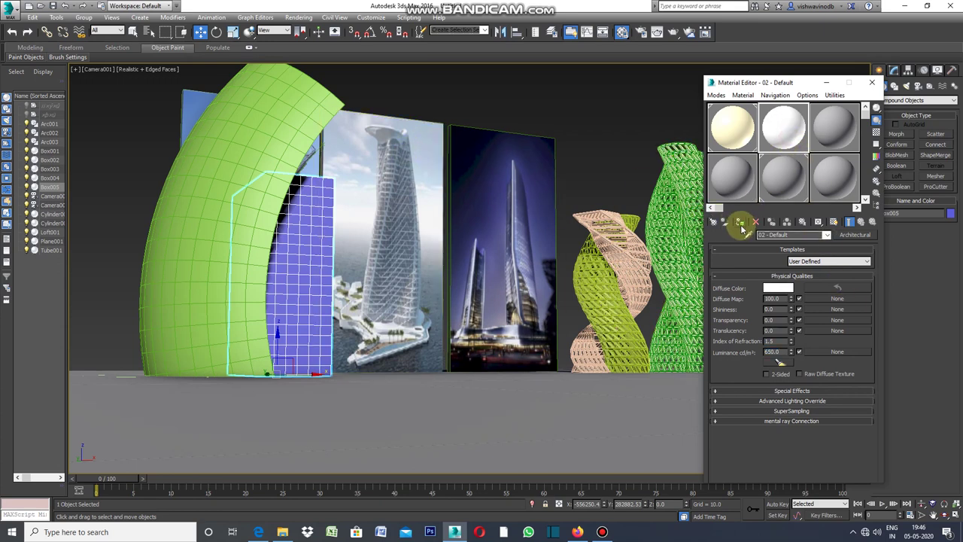
# - Assign the white material to Box005 and clear the selection
pyautogui.click(741, 222)
pyautogui.click(941, 304)
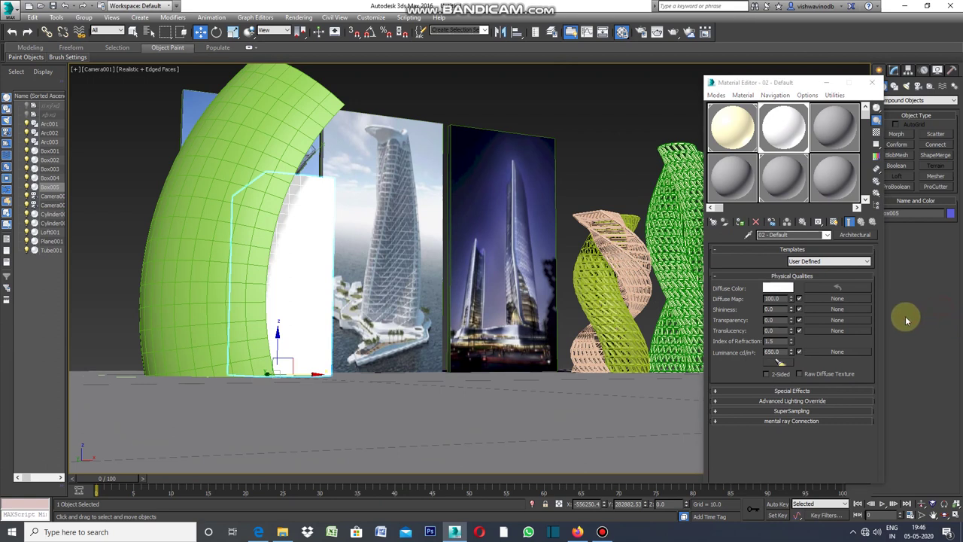
pyautogui.click(615, 130)
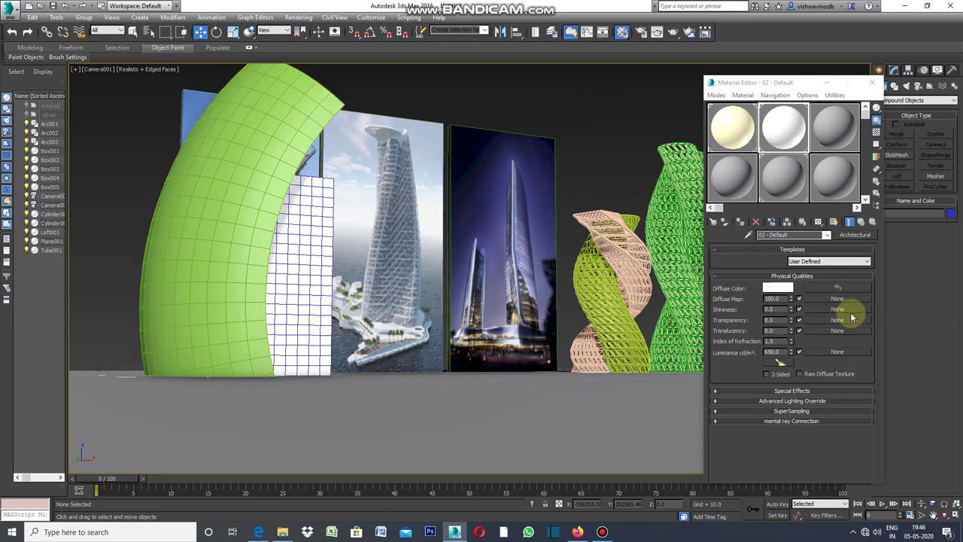
pyautogui.click(837, 136)
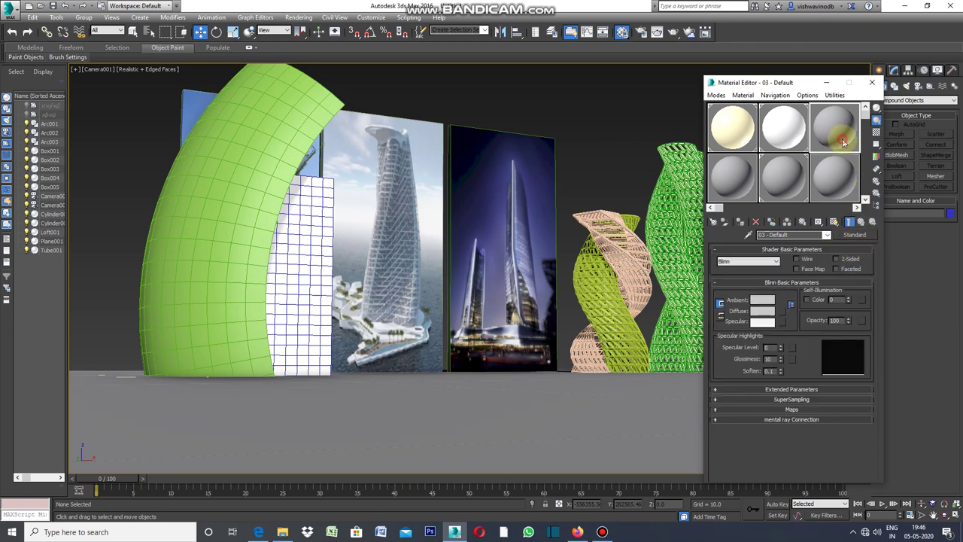
# - Give the slot 3 material a Raytrace map in the Reflection channel
pyautogui.moveTo(842, 142); pyautogui.dragTo(848, 153)
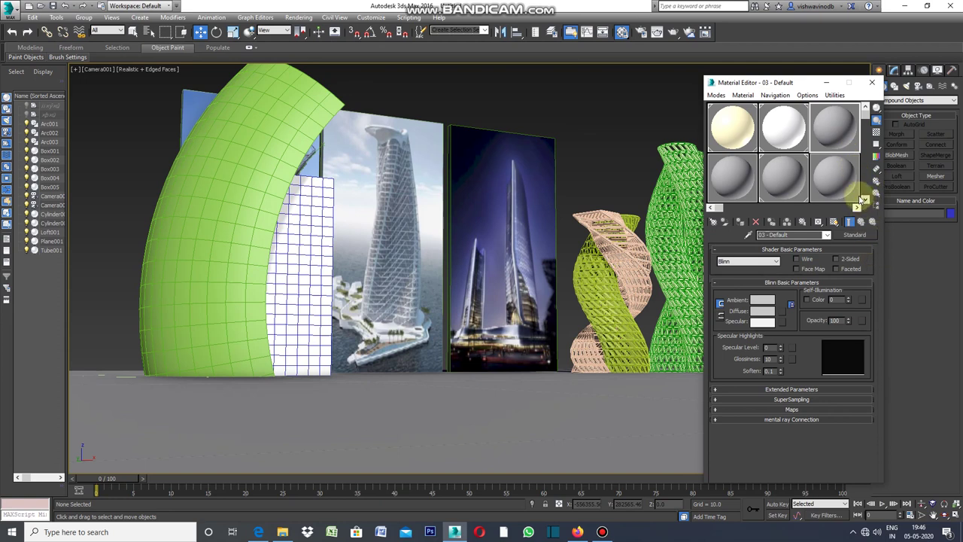
pyautogui.click(798, 409)
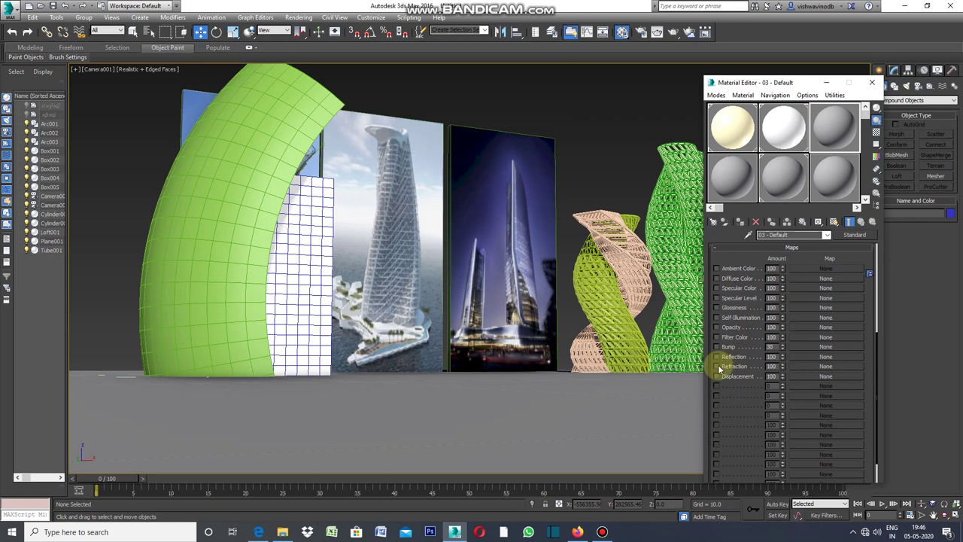
pyautogui.click(717, 356)
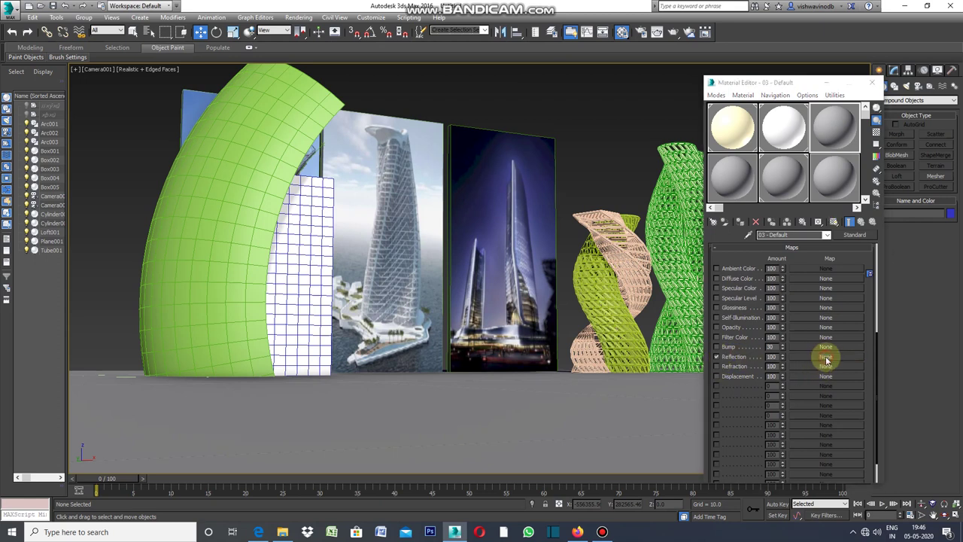
pyautogui.click(827, 357)
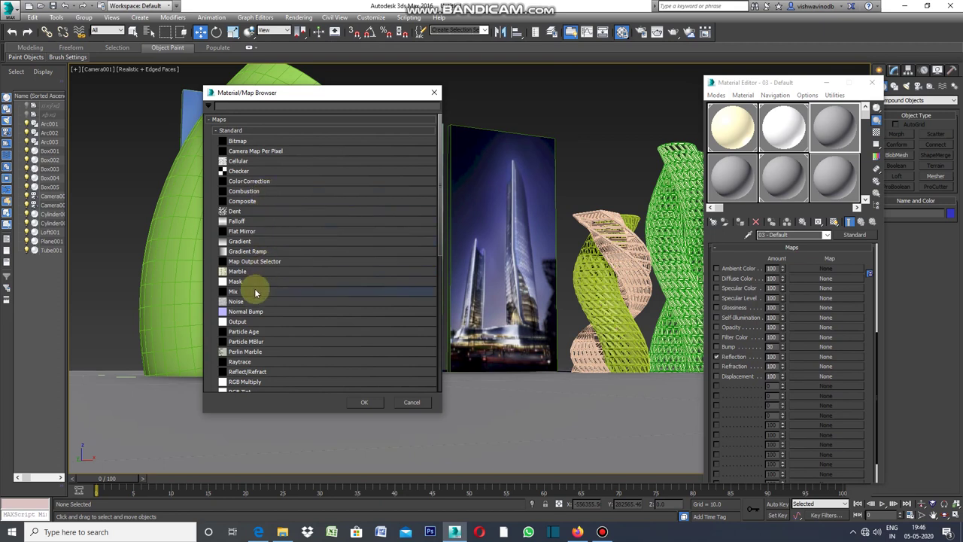
pyautogui.click(241, 362)
pyautogui.click(366, 404)
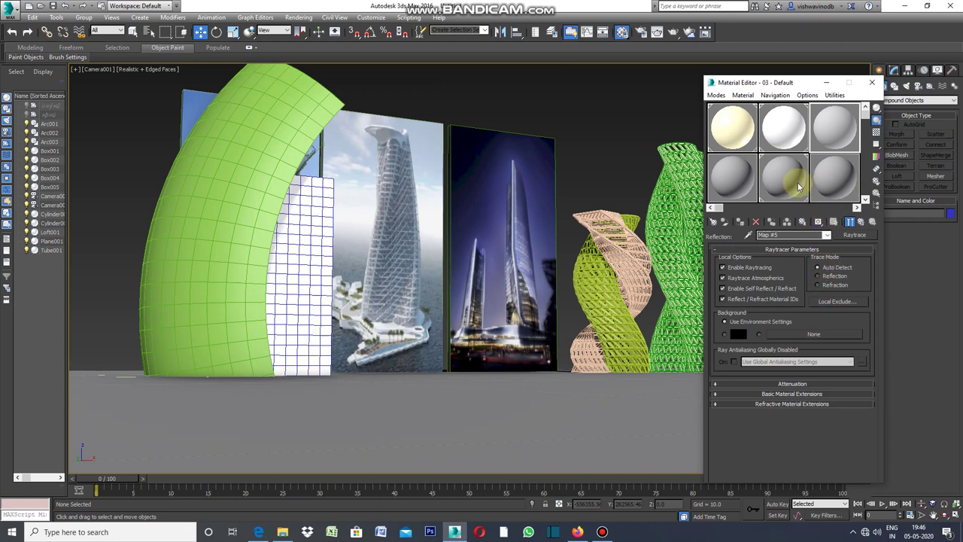
# - Assign the reflective material to Loft001 and close the Material Editor
pyautogui.click(323, 87)
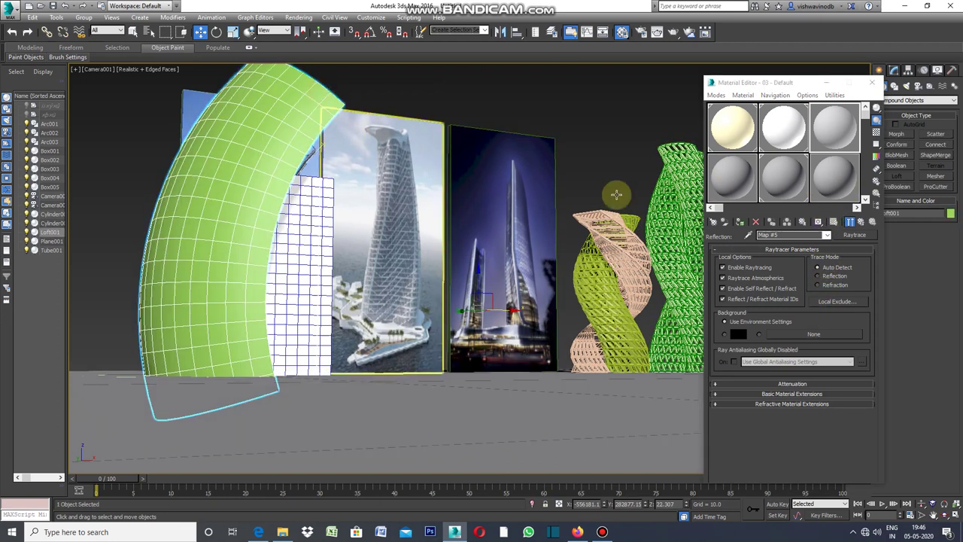
pyautogui.click(739, 222)
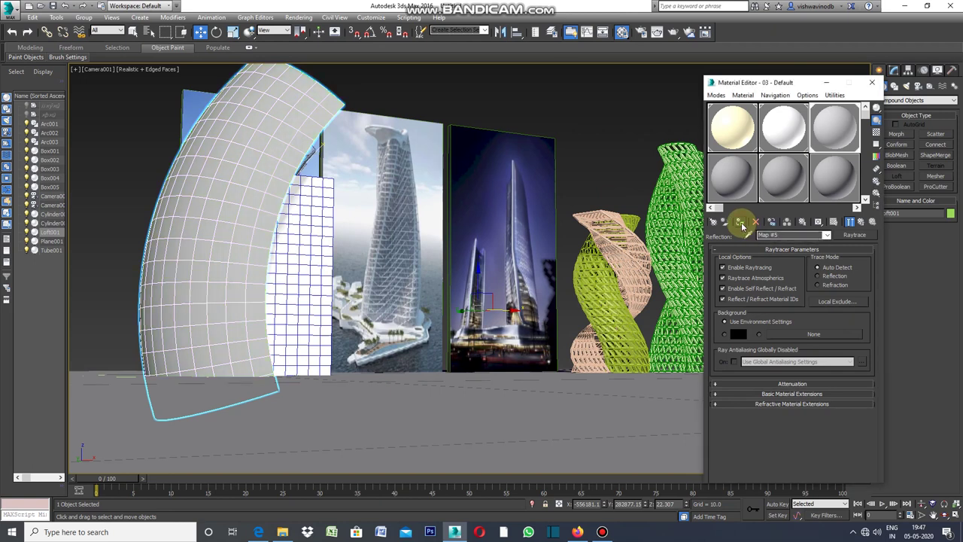
pyautogui.click(828, 83)
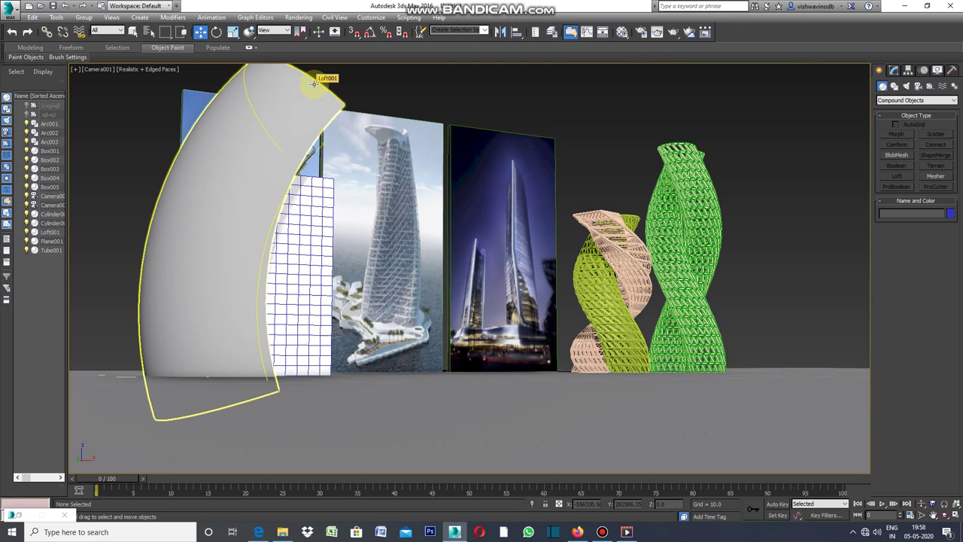
# - Add a Lattice modifier to Loft001, keeping Both with octahedral joints and strut radius 2.0
pyautogui.click(314, 82)
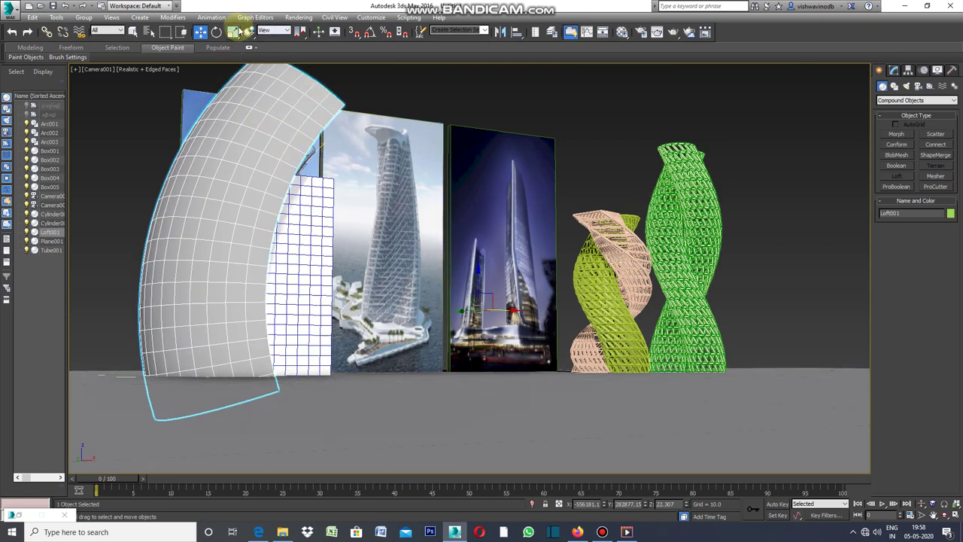
pyautogui.click(893, 70)
pyautogui.click(953, 98)
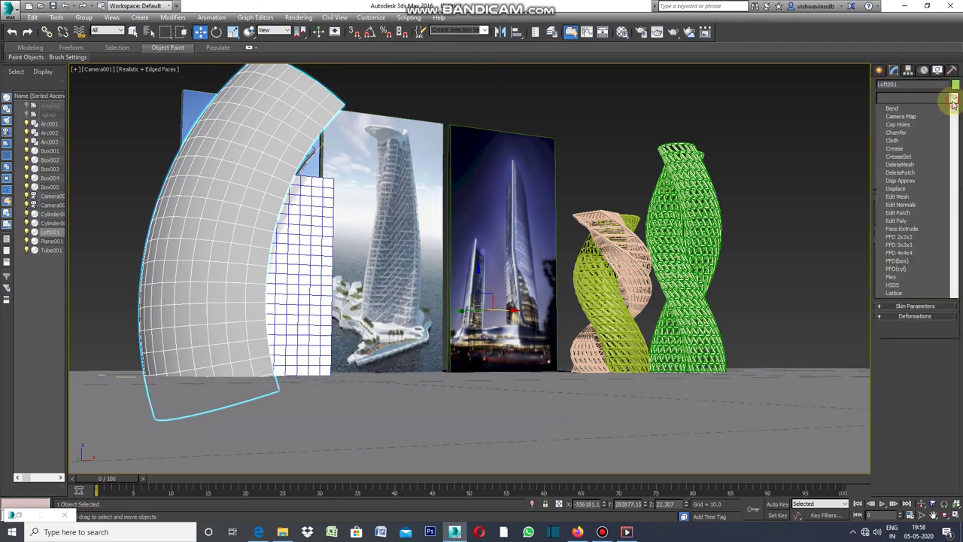
pyautogui.moveTo(956, 261); pyautogui.dragTo(954, 313)
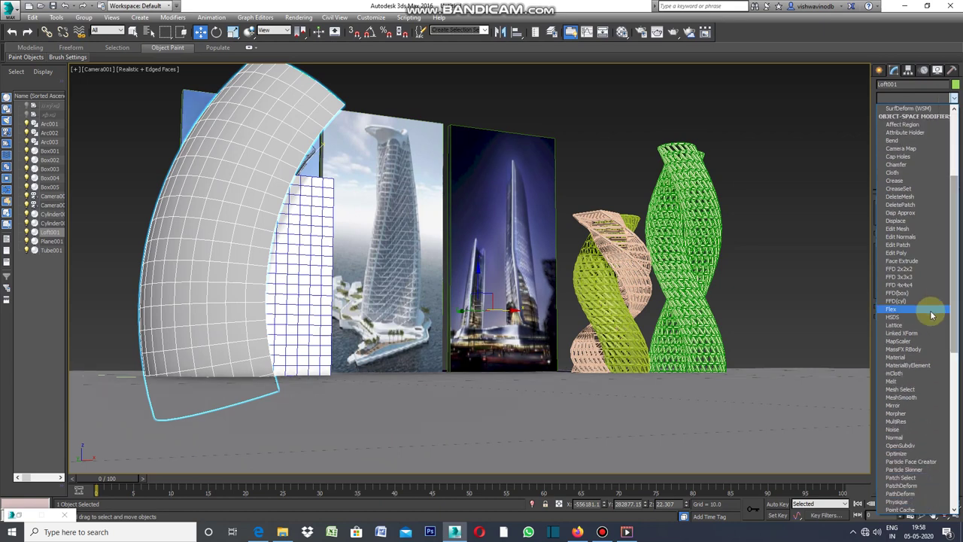
pyautogui.click(894, 324)
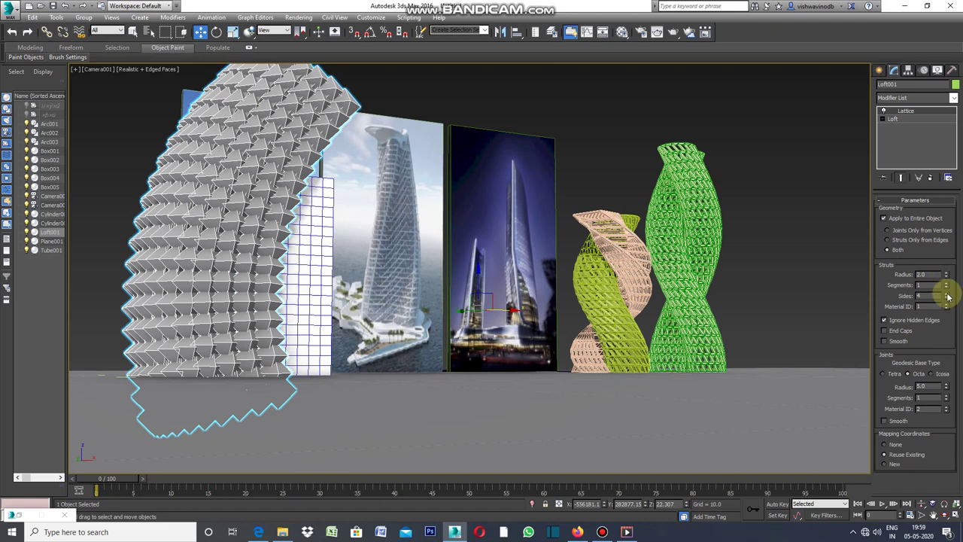
# - Set the lattice strut radius to 0.5
pyautogui.doubleClick(930, 275)
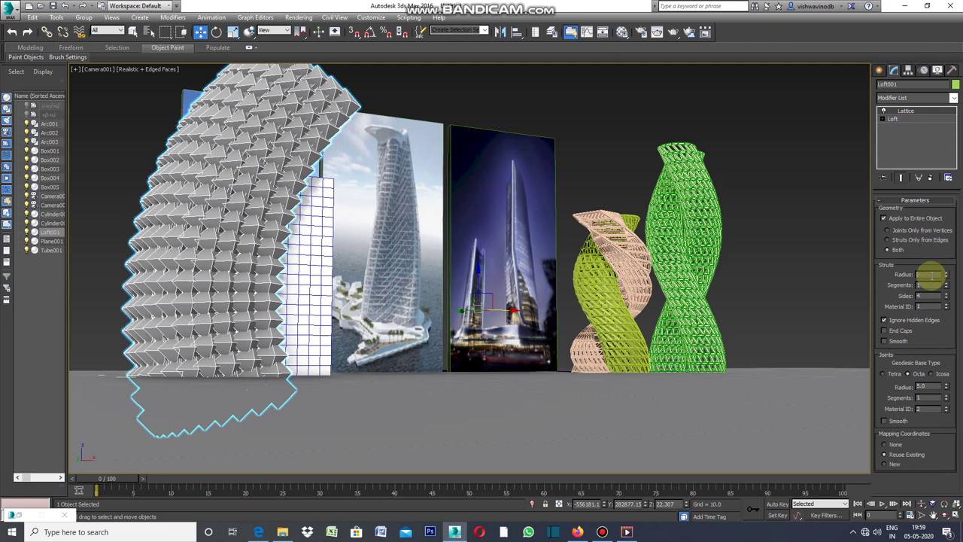
pyautogui.write('1')
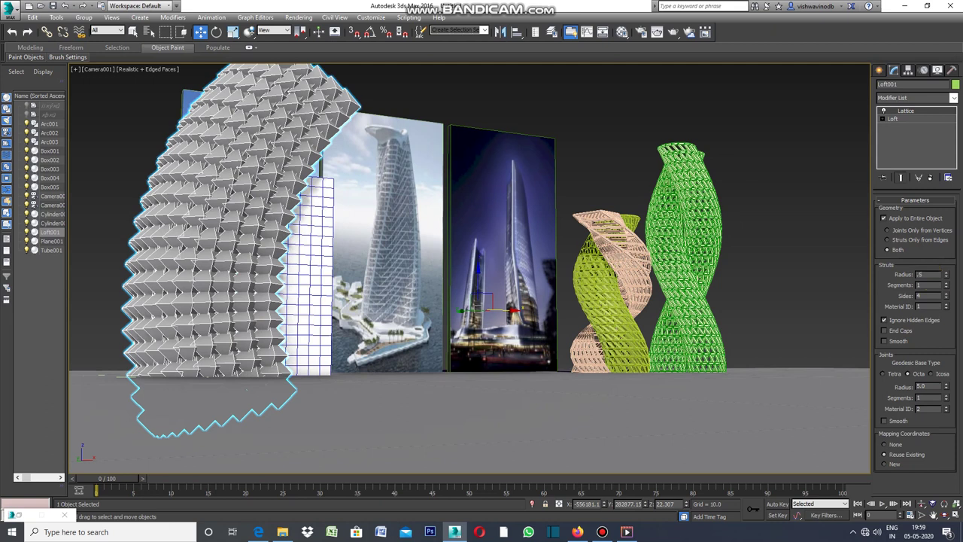
pyautogui.press('Return')
pyautogui.click(936, 273)
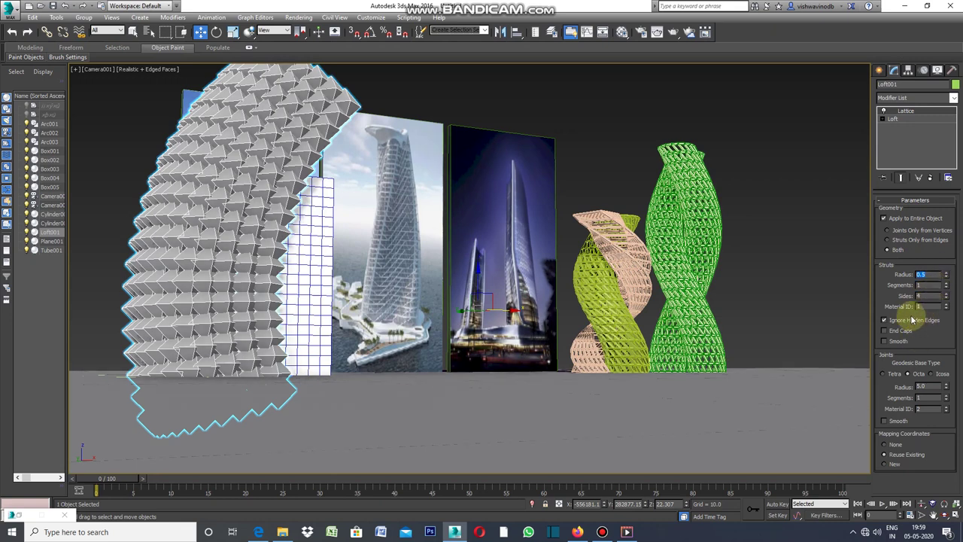
# - Preview Struts Only from Edges, then switch back to Both struts and joints
pyautogui.click(889, 240)
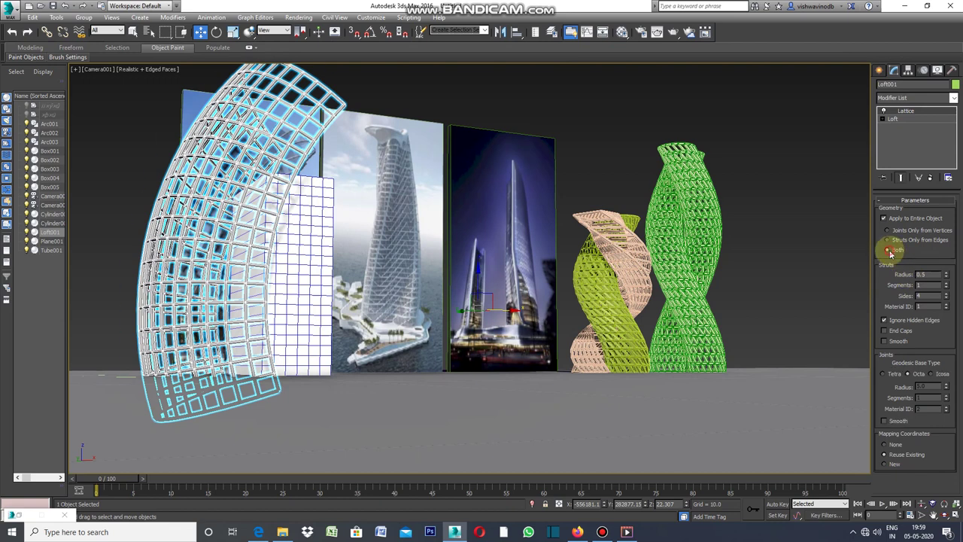
pyautogui.click(888, 251)
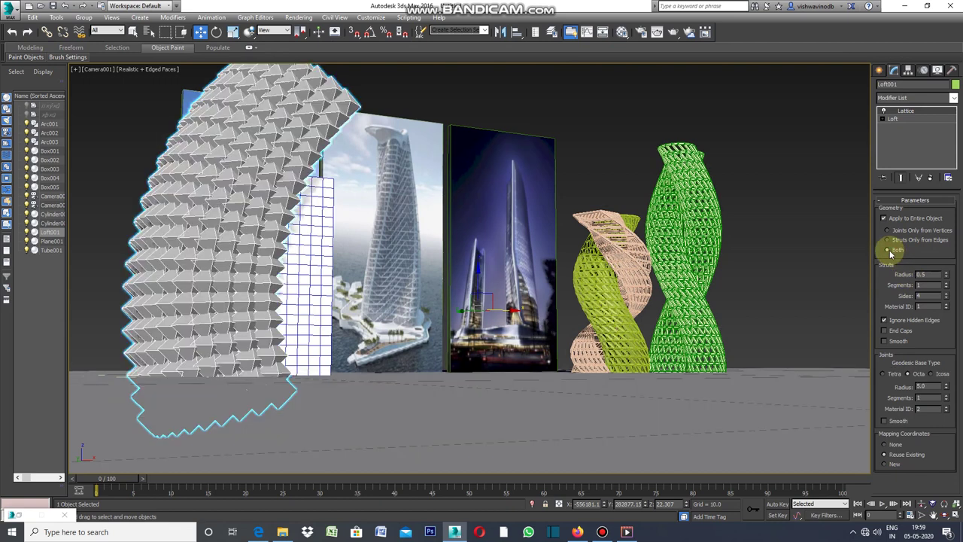
pyautogui.click(832, 215)
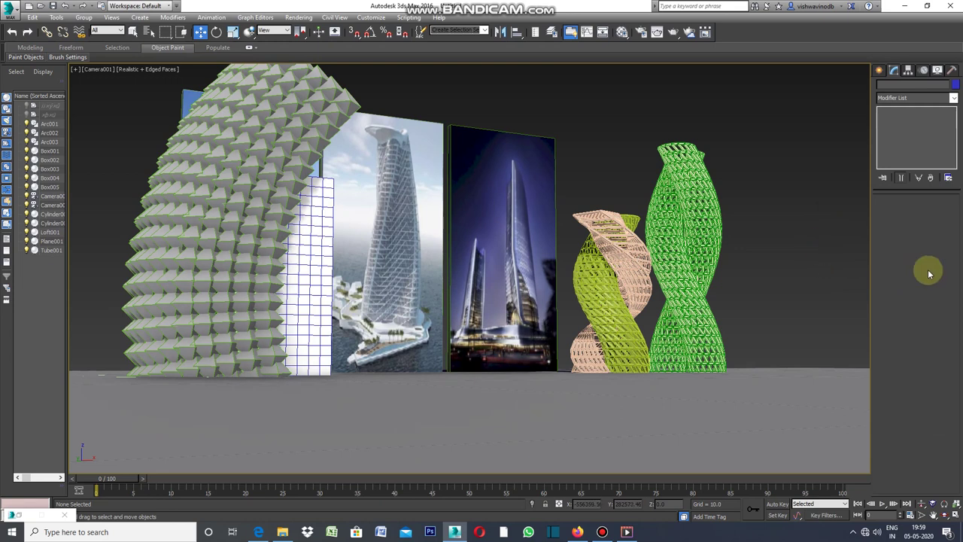
pyautogui.click(331, 96)
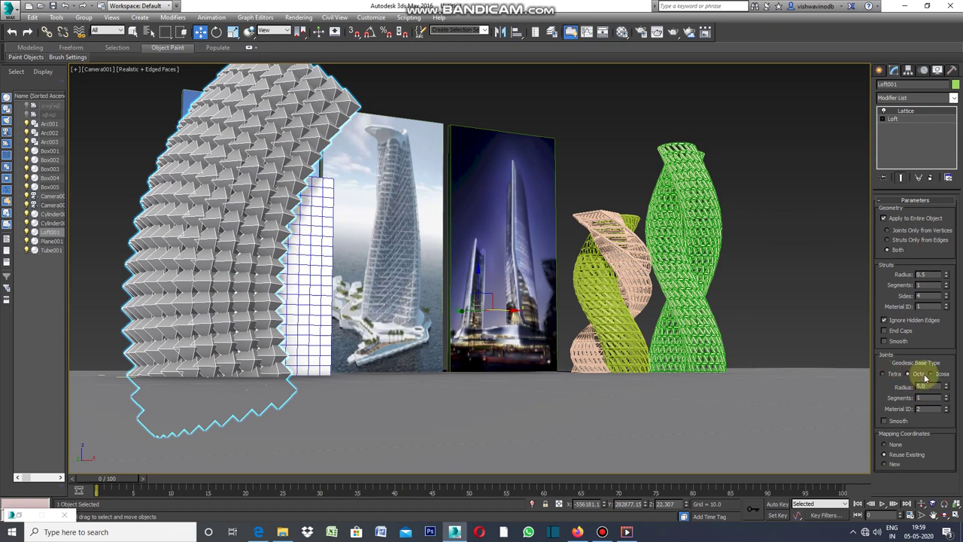
# - Give Loft001's lattice Icosa joints with radius 0.5, then deselect to inspect the thin grid
pyautogui.click(931, 374)
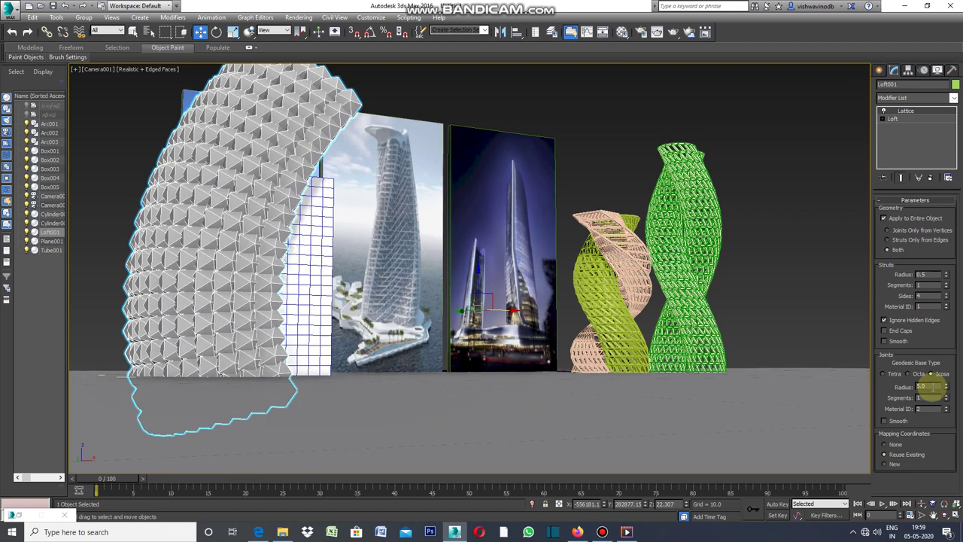
pyautogui.write('5')
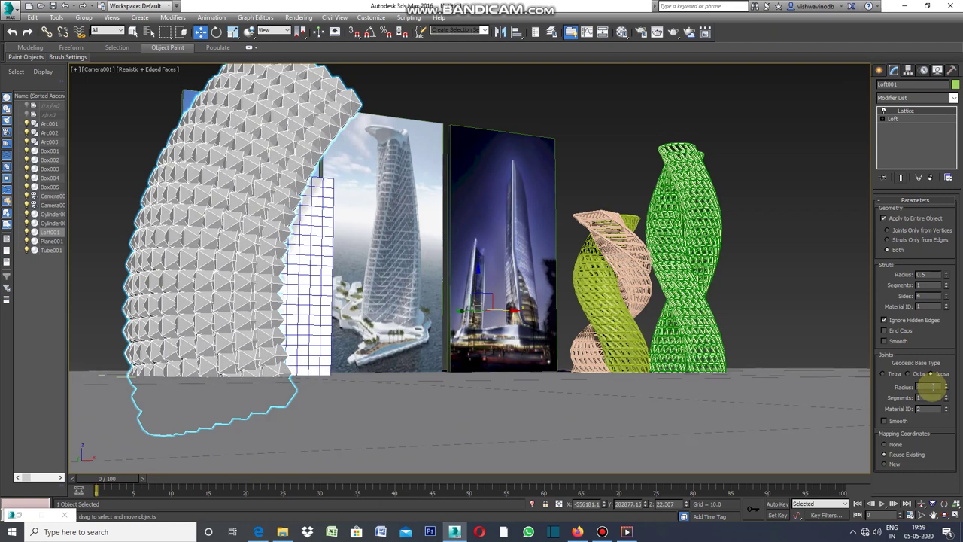
pyautogui.click(932, 386)
pyautogui.write('0.5')
pyautogui.press('Return')
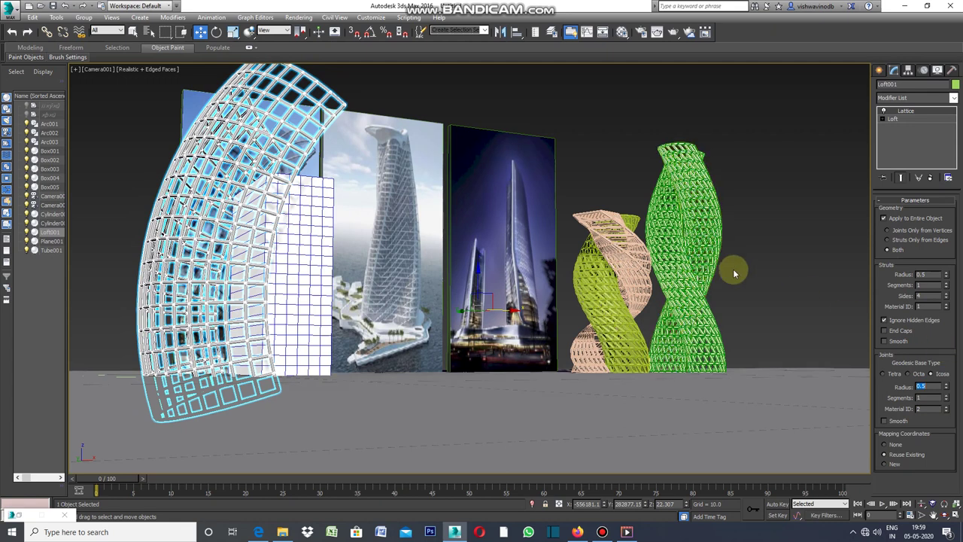
pyautogui.click(780, 172)
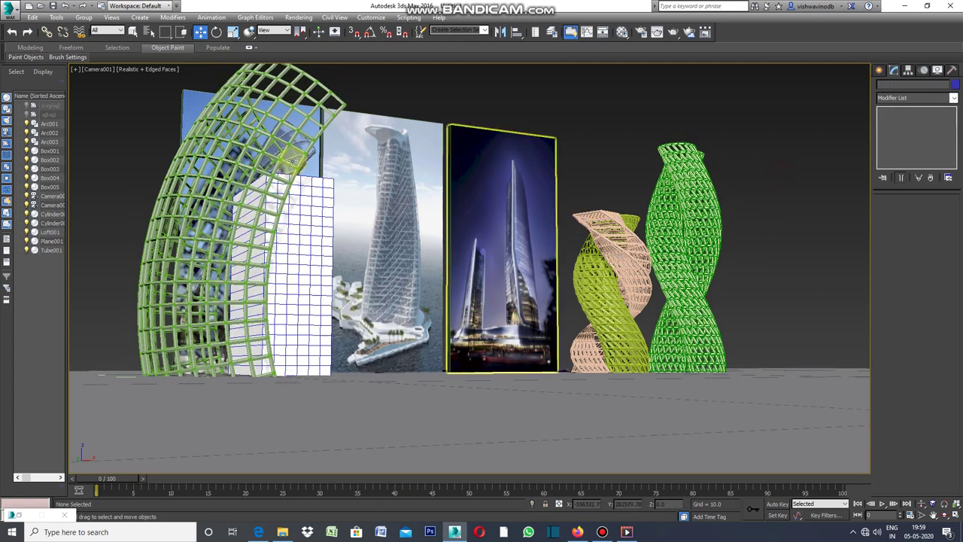
pyautogui.click(76, 70)
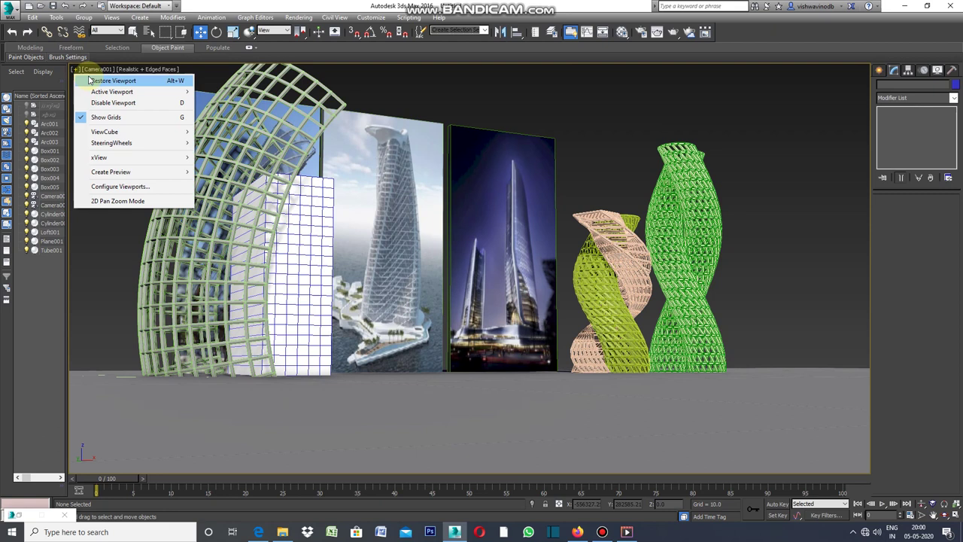
# - Restore the four-view layout and select the arc lattice Loft001 in the Front view
pyautogui.click(92, 78)
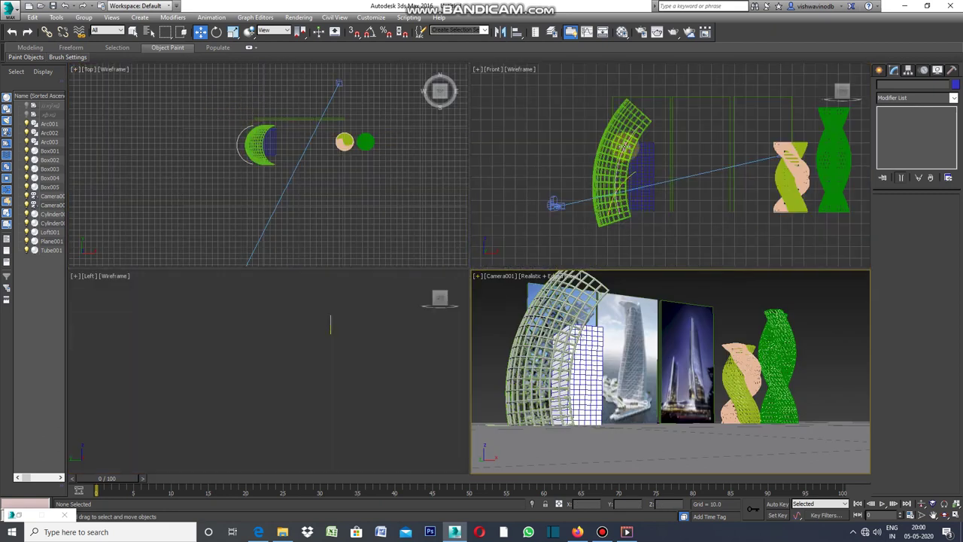
pyautogui.scroll(3, 632, 132)
pyautogui.click(637, 124)
pyautogui.click(477, 71)
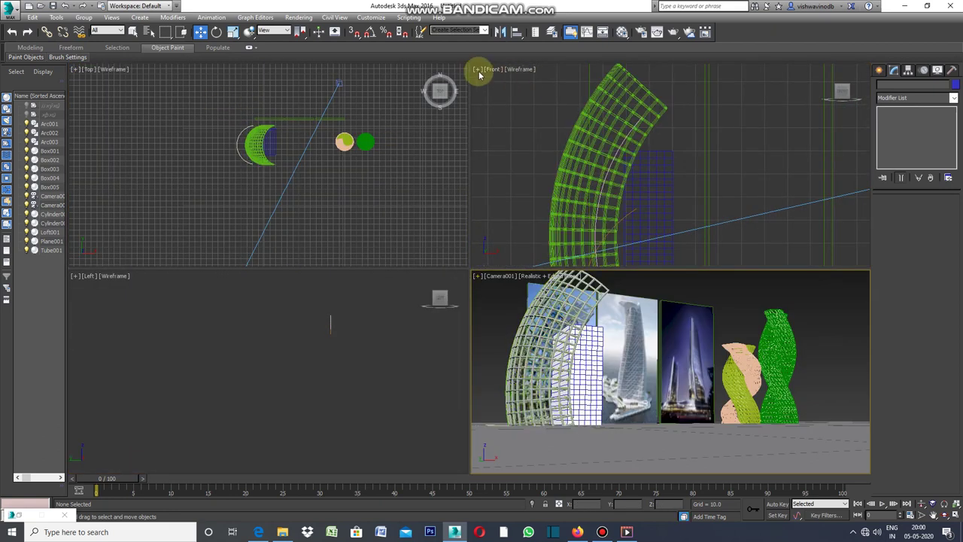
pyautogui.click(615, 115)
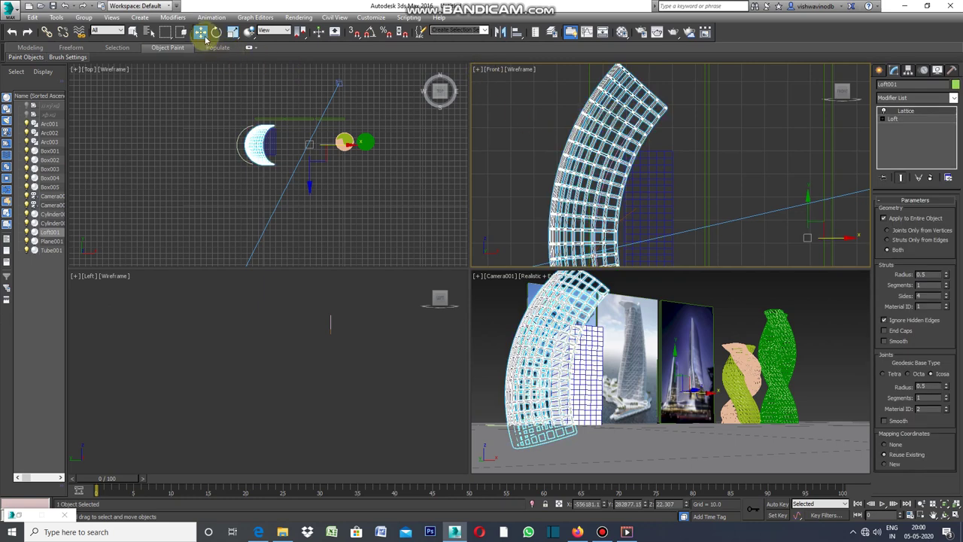
# - Zoom in on the arc lattice and activate Select and Move
pyautogui.scroll(2, 262, 126)
pyautogui.scroll(2, 268, 124)
pyautogui.scroll(2, 273, 125)
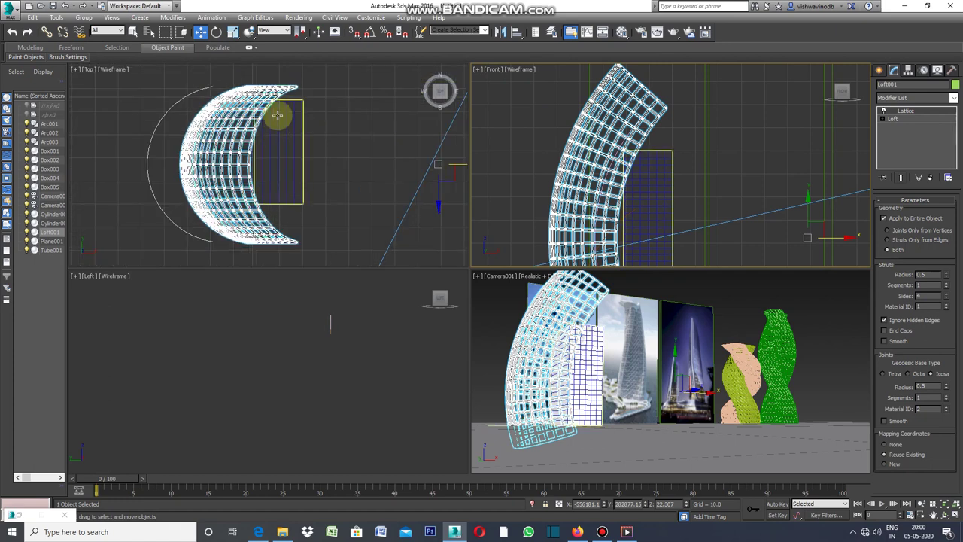
pyautogui.click(201, 32)
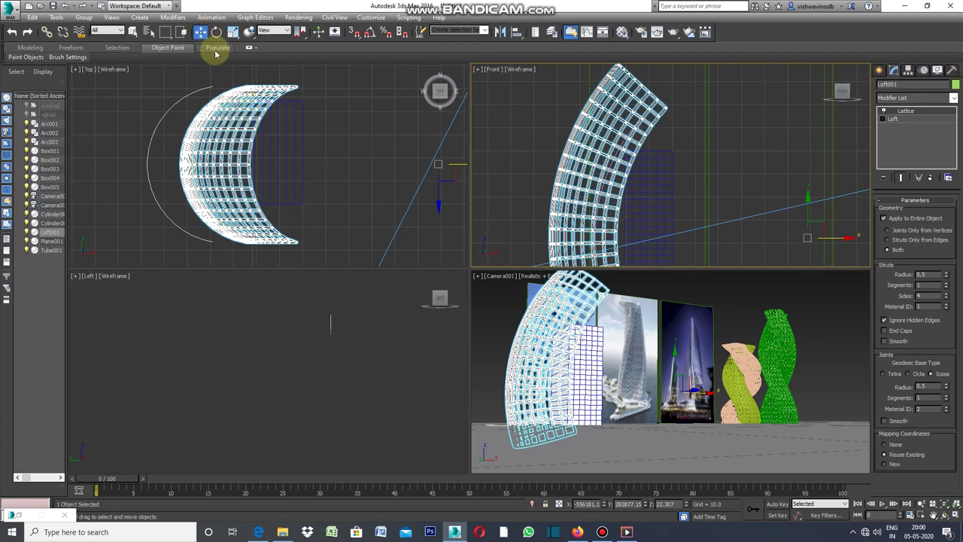
pyautogui.scroll(-2, 298, 162)
pyautogui.scroll(-2, 298, 162)
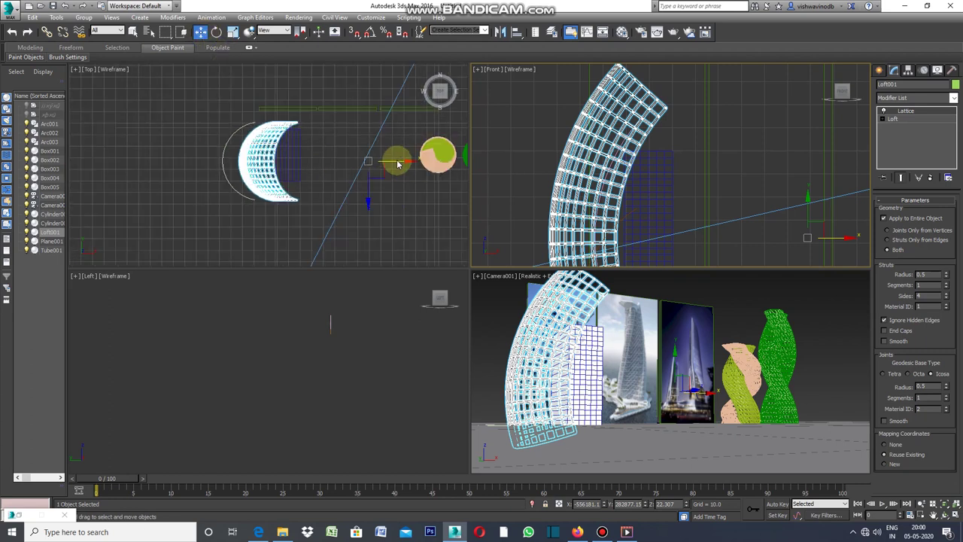
pyautogui.click(397, 162)
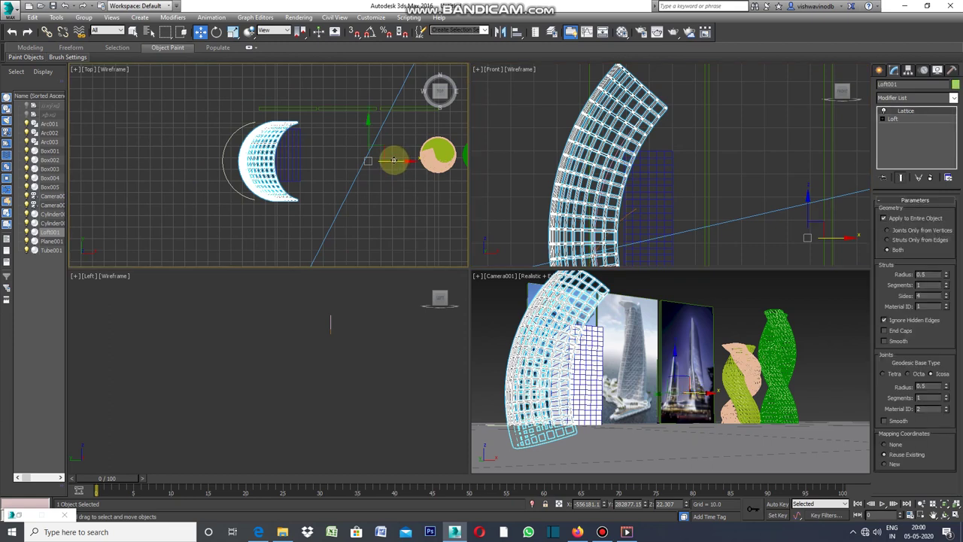
# - Shift-drag Loft001 along X to clone it as an independent Copy, Loft002, and select it
pyautogui.moveTo(393, 161); pyautogui.dragTo(395, 163)
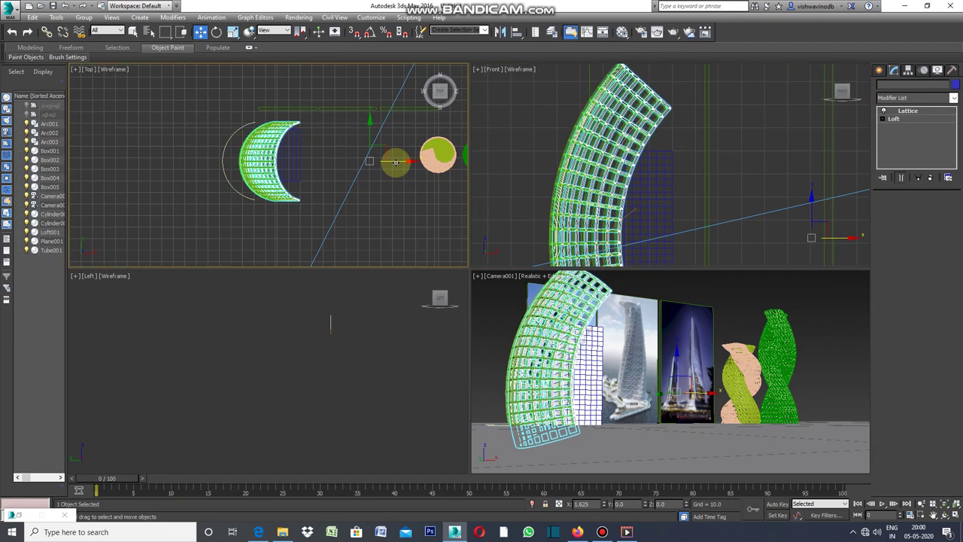
pyautogui.moveTo(395, 162); pyautogui.dragTo(394, 161)
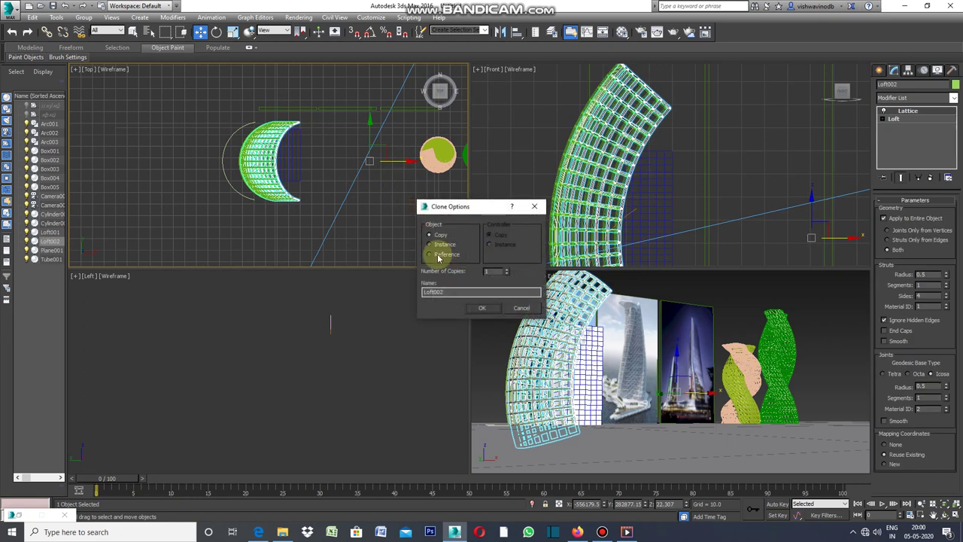
pyautogui.click(483, 310)
pyautogui.click(391, 217)
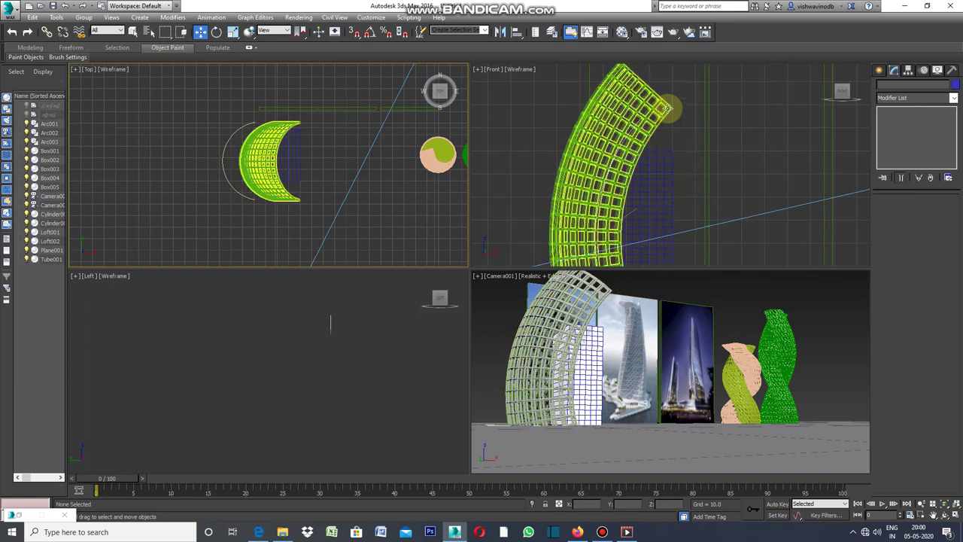
pyautogui.scroll(5, 669, 109)
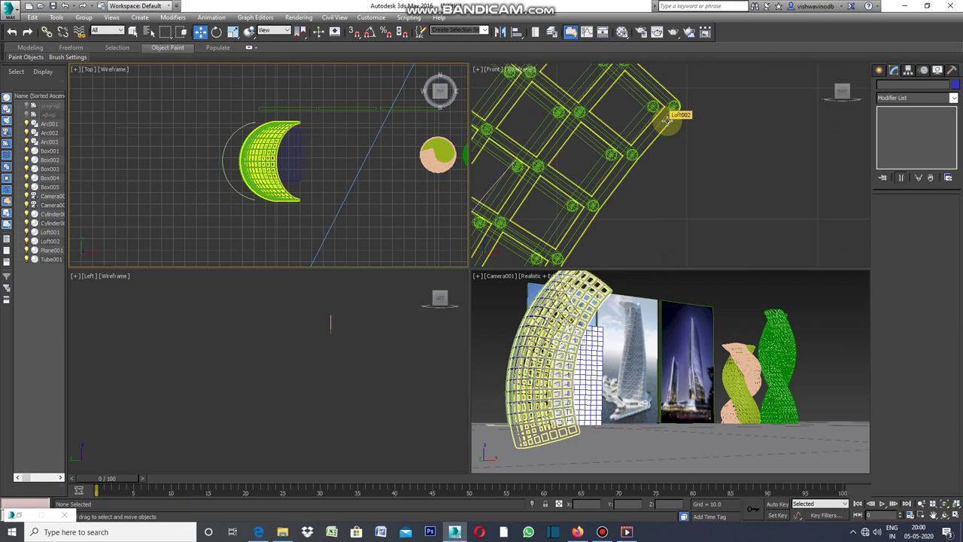
pyautogui.click(666, 119)
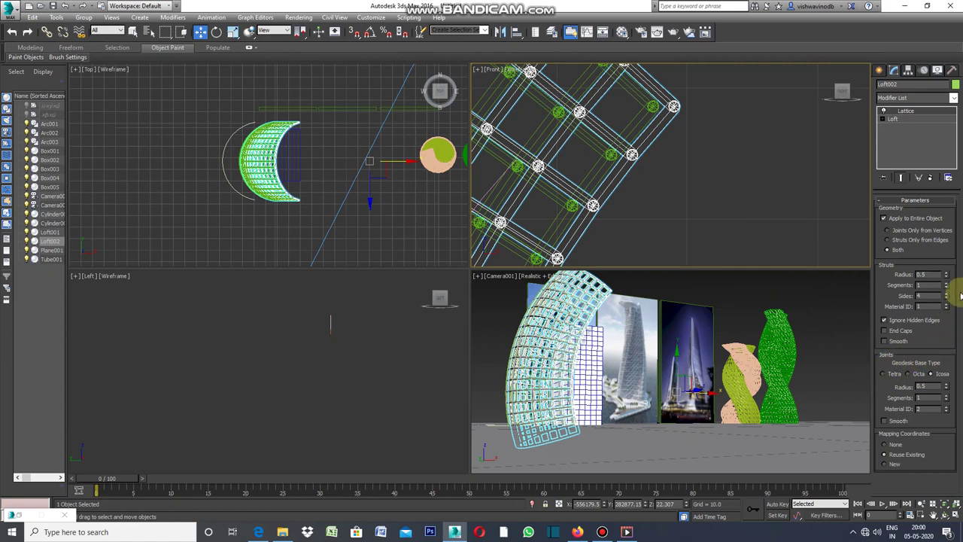
# - Set Loft002's Lattice to Joints Only from Vertices with Icosa joints, after trying Octa
pyautogui.click(934, 296)
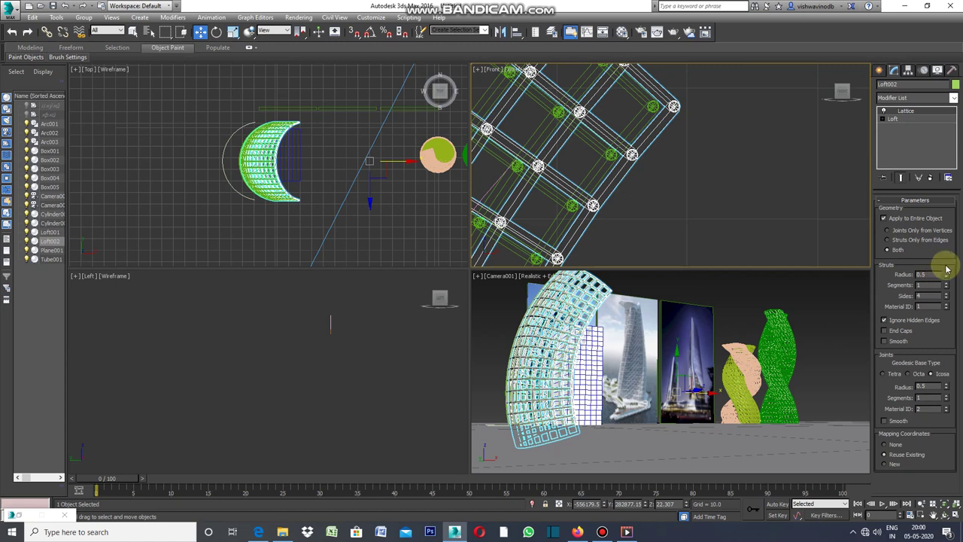
pyautogui.click(887, 231)
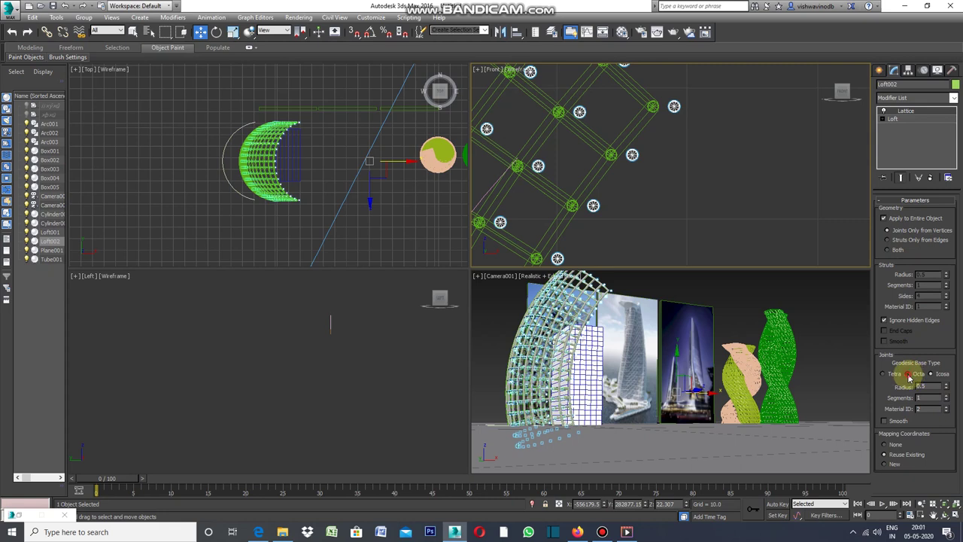
pyautogui.click(908, 374)
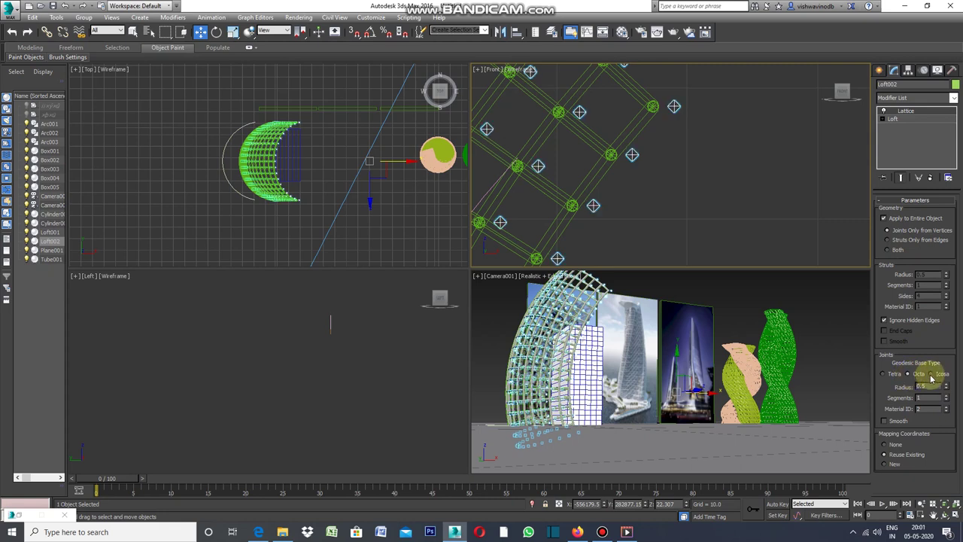
pyautogui.click(931, 374)
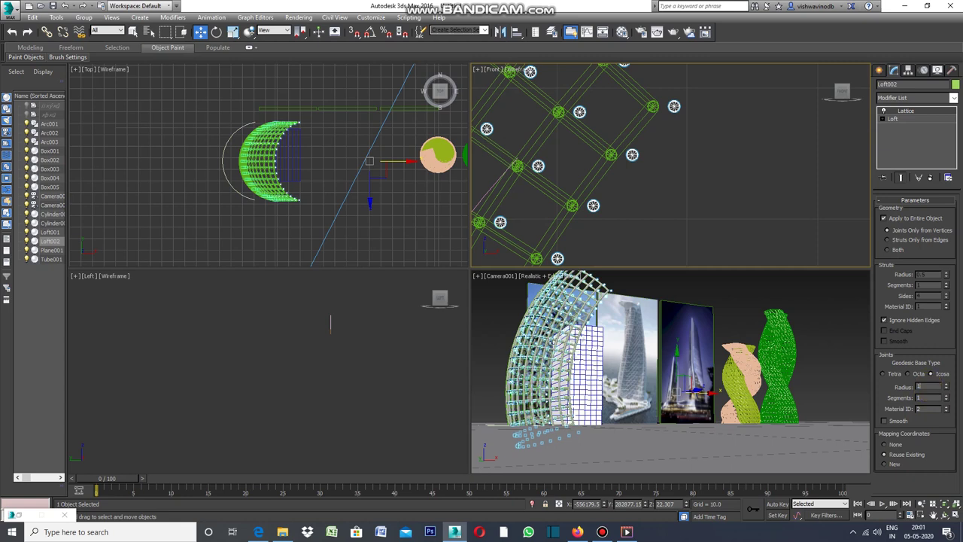
pyautogui.click(925, 396)
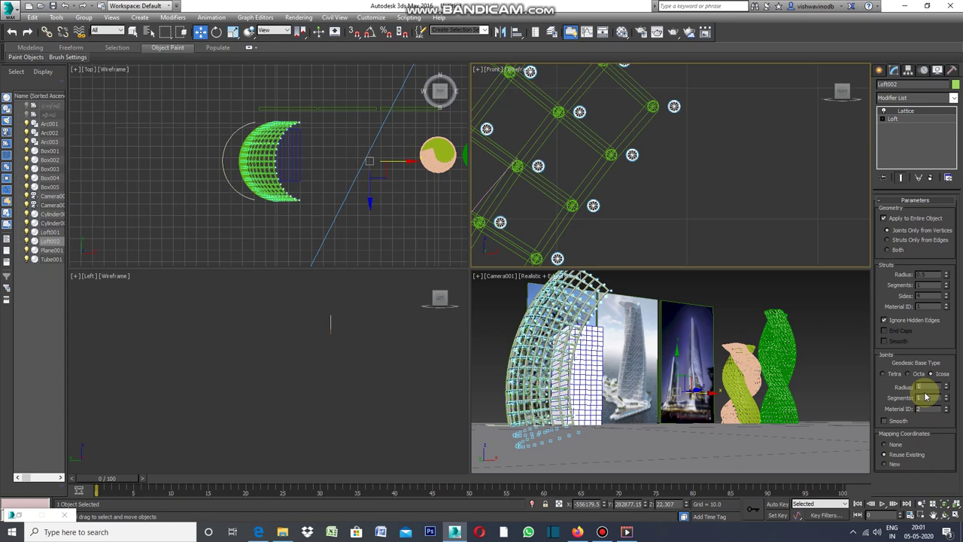
# - Restore struts on Loft002's Lattice and thicken them to radius 5.0, then deselect
pyautogui.click(888, 251)
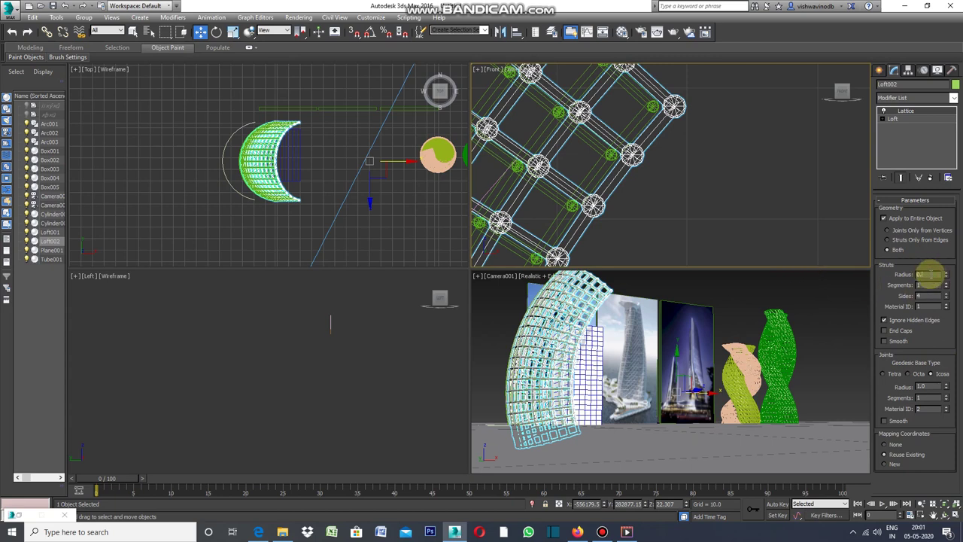
pyautogui.write('5')
pyautogui.press('Return')
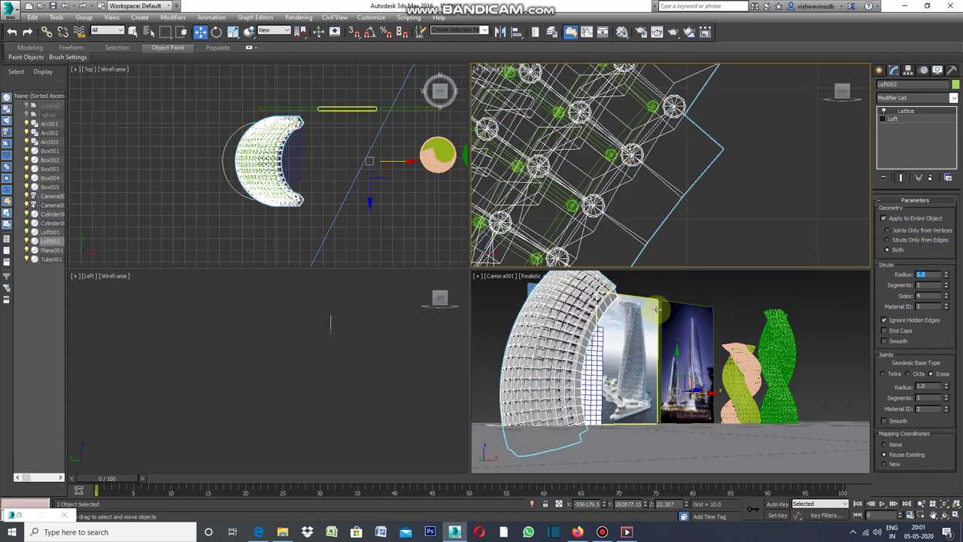
pyautogui.click(722, 239)
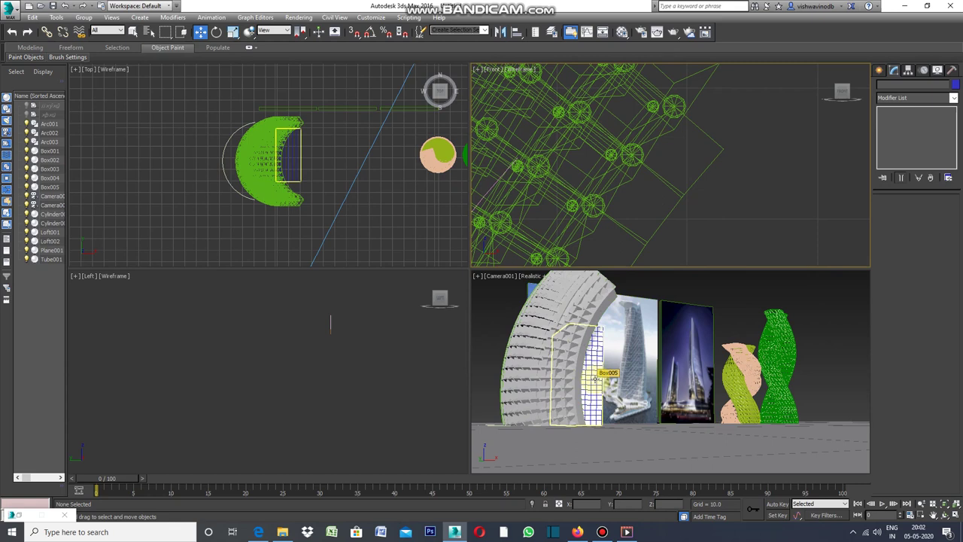
# - Try selecting Box005 and window-selecting around the arc in the Top view, then clear the selection
pyautogui.click(594, 379)
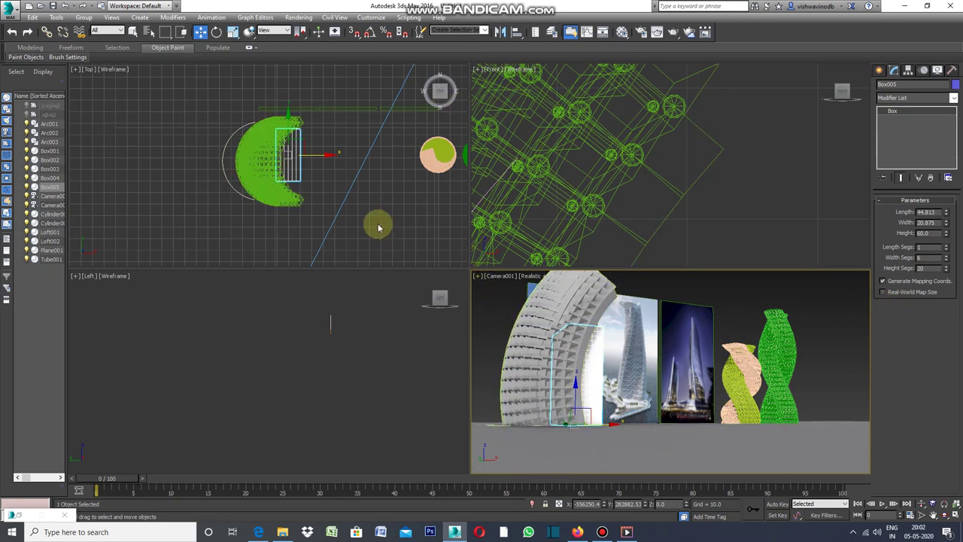
pyautogui.click(319, 168)
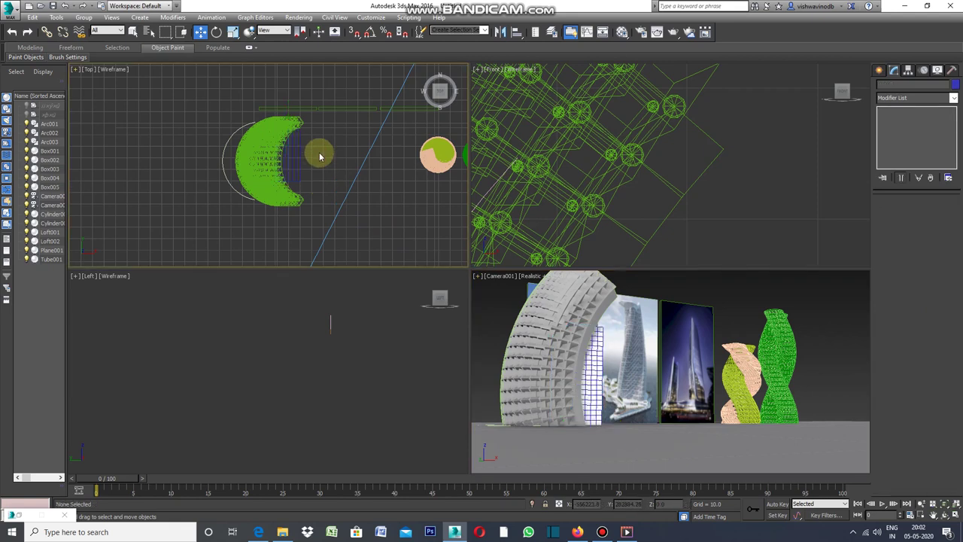
pyautogui.moveTo(319, 151); pyautogui.dragTo(273, 217)
pyautogui.click(303, 201)
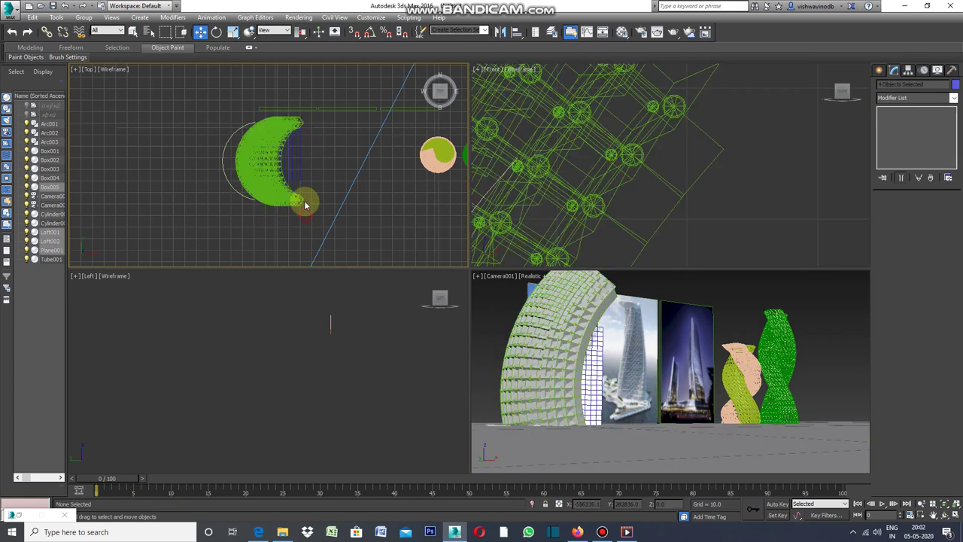
pyautogui.scroll(-2, 653, 174)
pyautogui.scroll(-2, 658, 175)
pyautogui.scroll(2, 669, 176)
pyautogui.scroll(1, 684, 178)
# - Window-select both arc lattices and their gridded panel in the Front viewport
pyautogui.rightClick(683, 178)
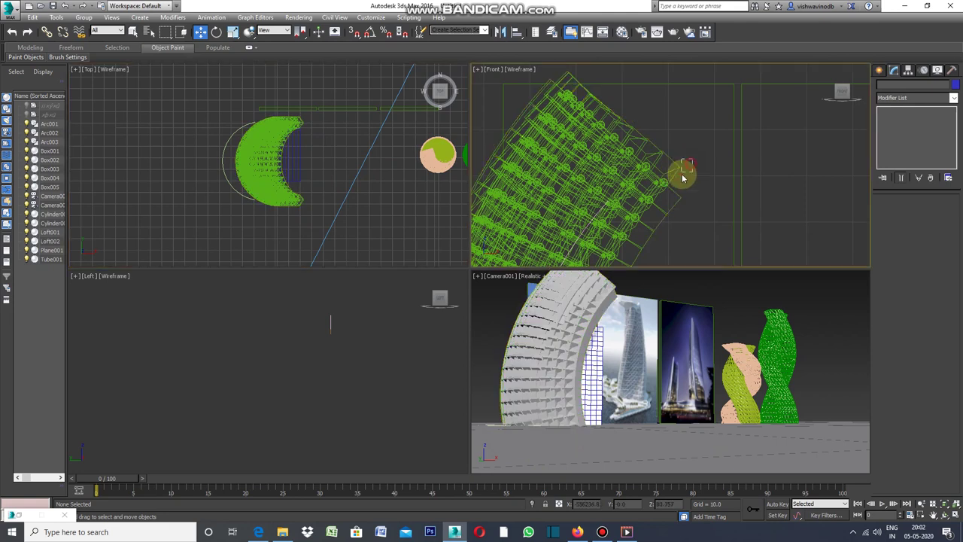
pyautogui.scroll(2, 683, 179)
pyautogui.scroll(-1, 667, 161)
pyautogui.scroll(1, 679, 211)
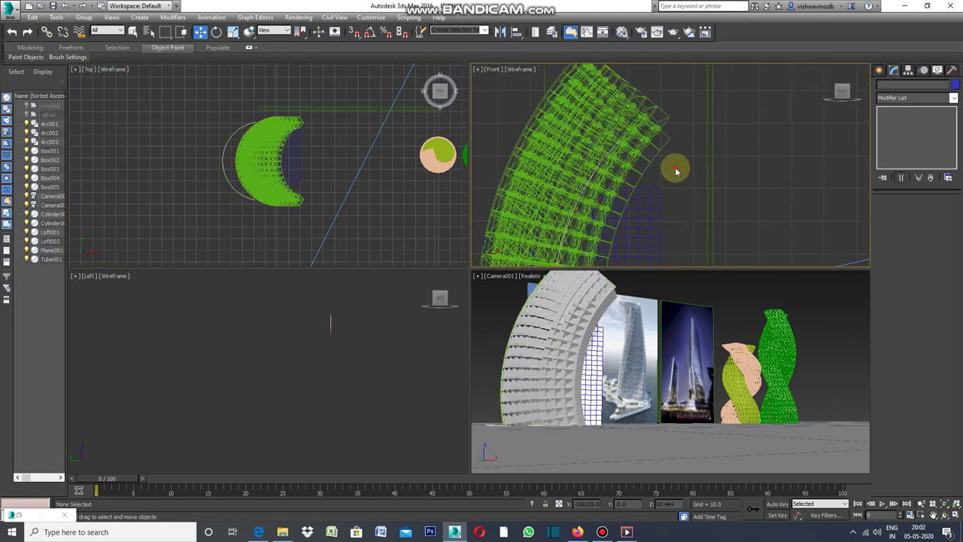
pyautogui.moveTo(623, 208); pyautogui.dragTo(614, 204)
pyautogui.scroll(-2, 554, 172)
pyautogui.scroll(-2, 553, 175)
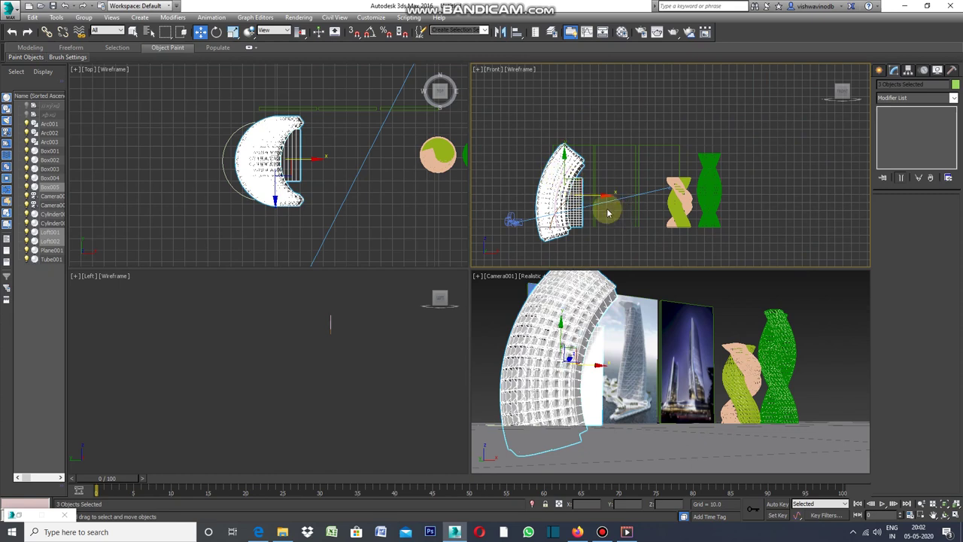
# - Move the selected arc objects left along X to -30 in the Top viewport
pyautogui.click(307, 160)
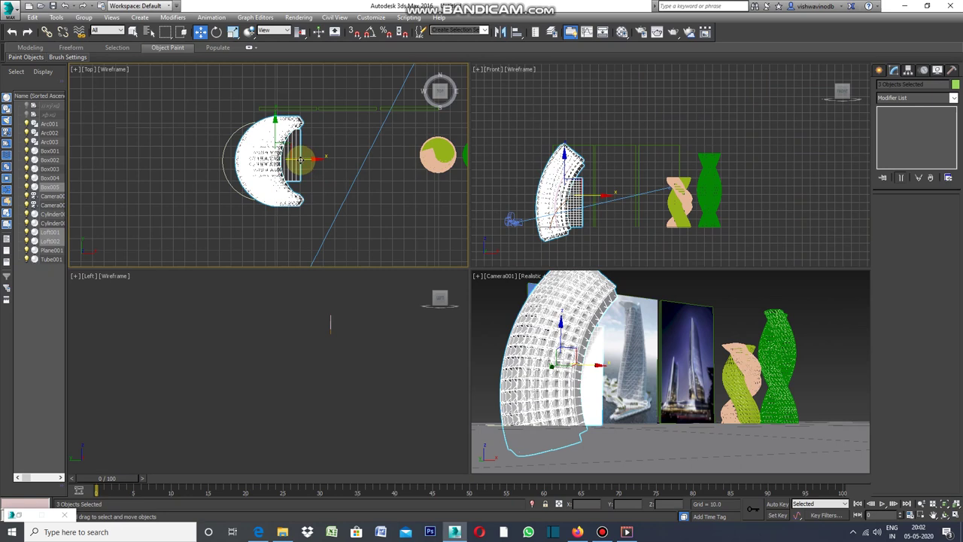
pyautogui.moveTo(305, 158); pyautogui.dragTo(271, 160)
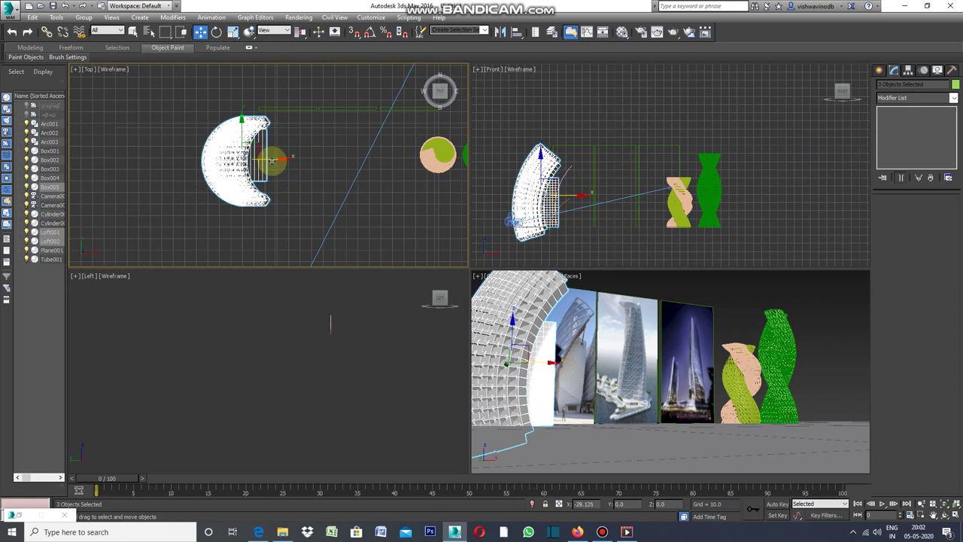
pyautogui.moveTo(271, 161); pyautogui.dragTo(270, 160)
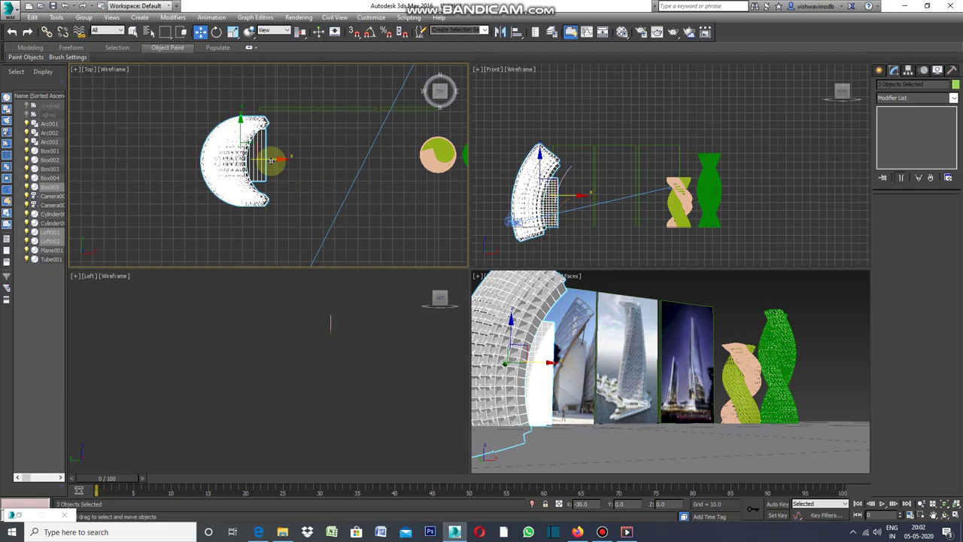
pyautogui.scroll(-4, 324, 143)
pyautogui.scroll(-1, 323, 154)
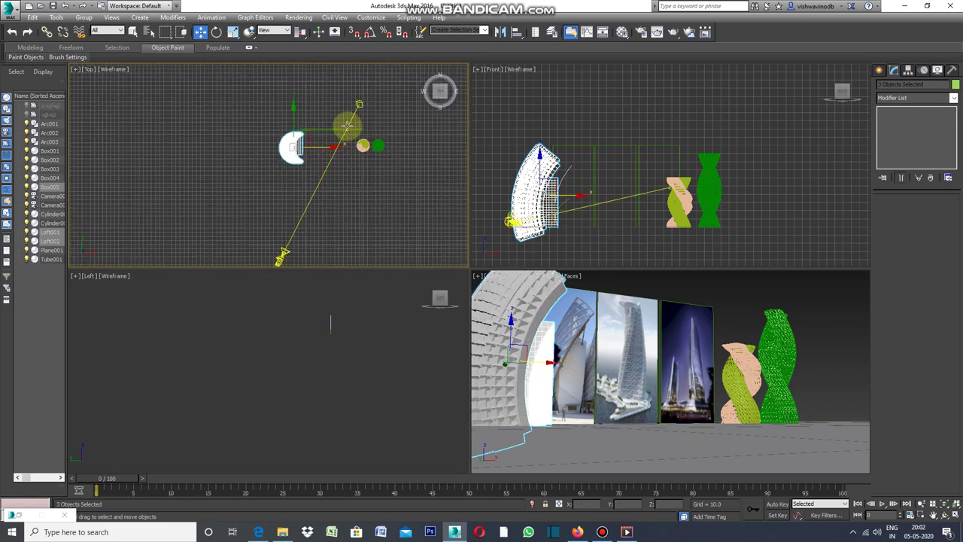
# - Shift Camera001's target left in the Top view and maximize the Camera001 viewport
pyautogui.click(361, 105)
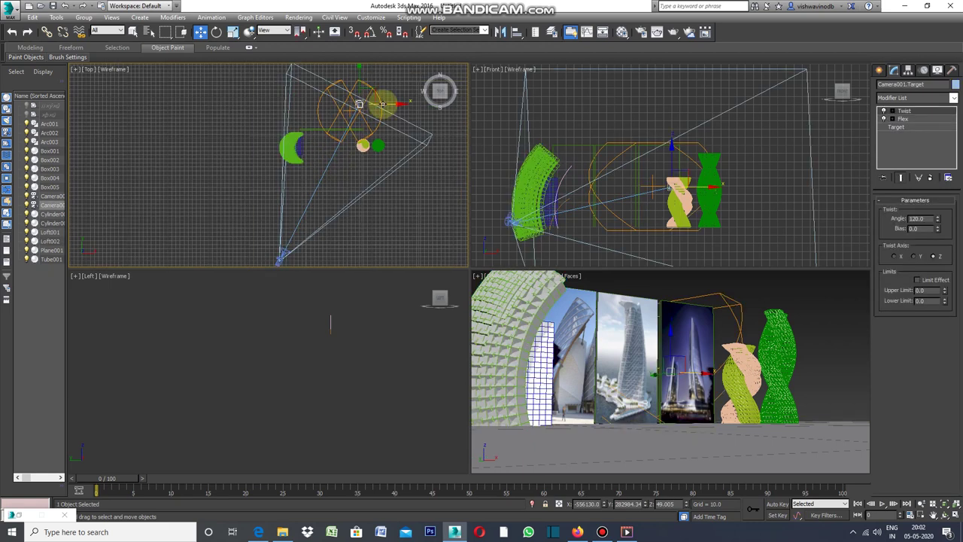
pyautogui.moveTo(360, 103); pyautogui.dragTo(347, 104)
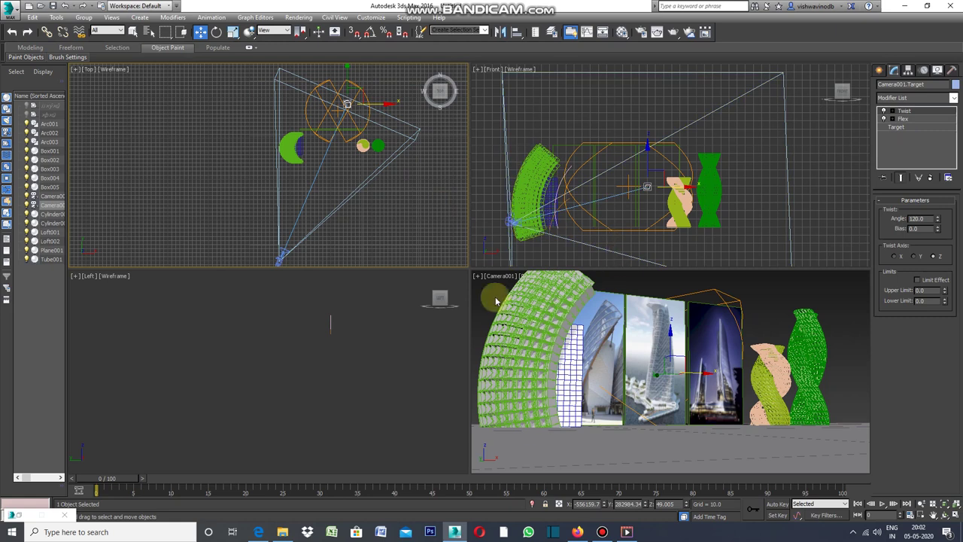
pyautogui.click(477, 280)
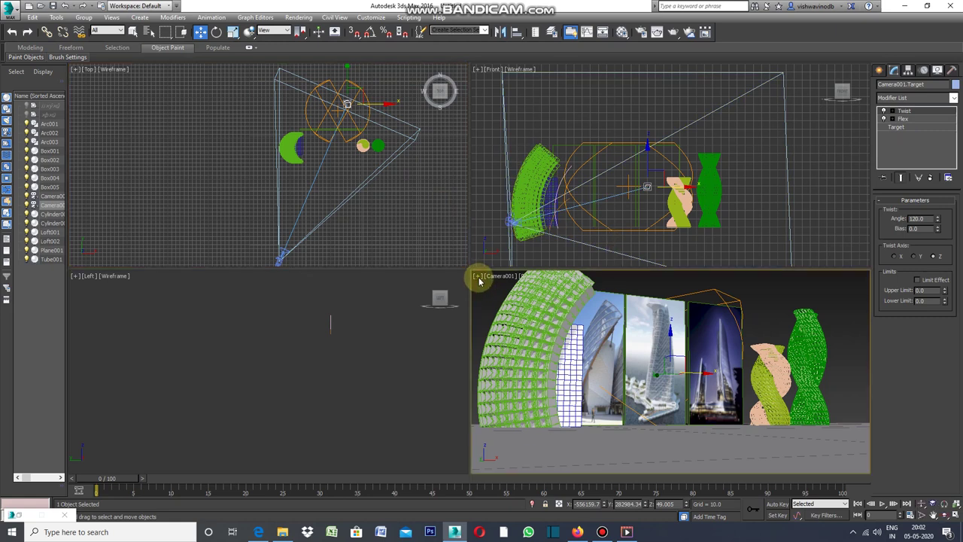
pyautogui.click(479, 279)
pyautogui.click(495, 285)
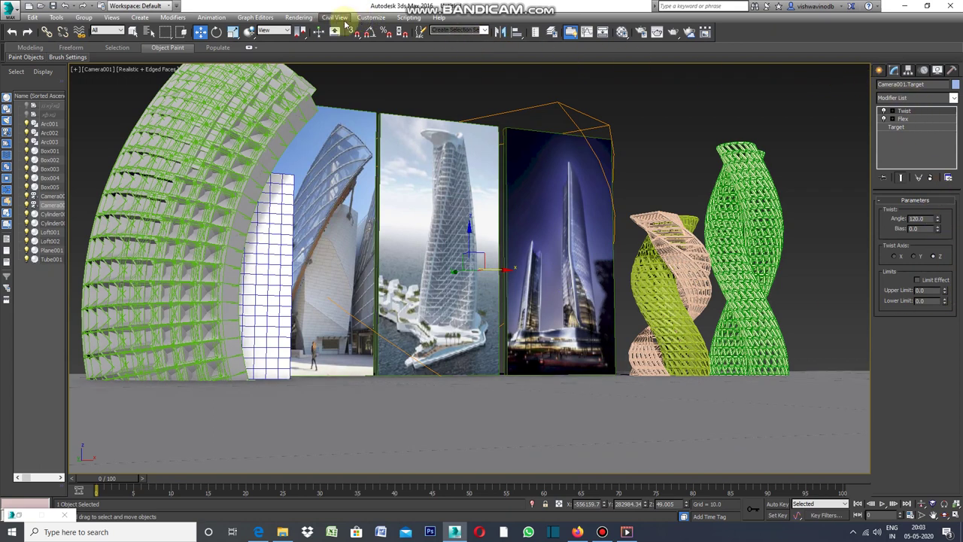
pyautogui.click(307, 21)
pyautogui.click(316, 28)
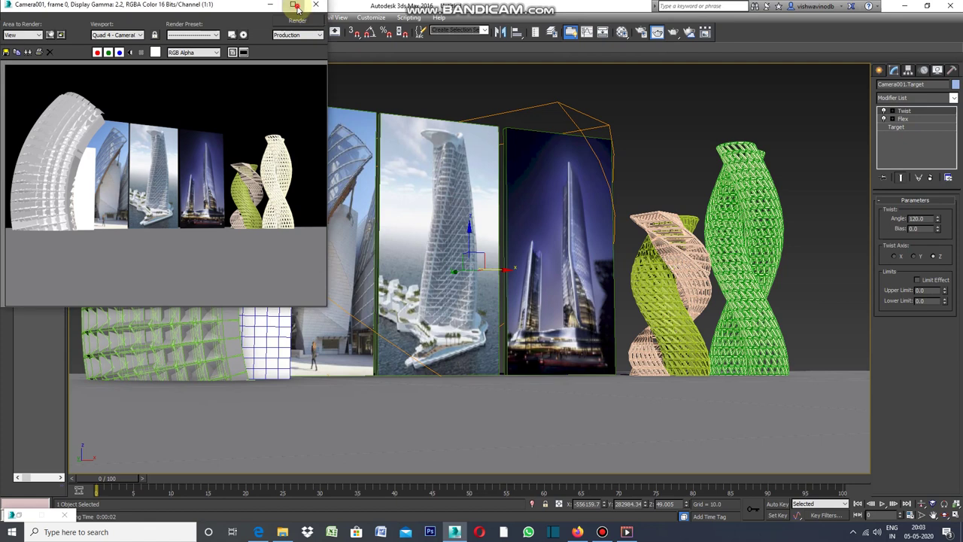
pyautogui.click(294, 6)
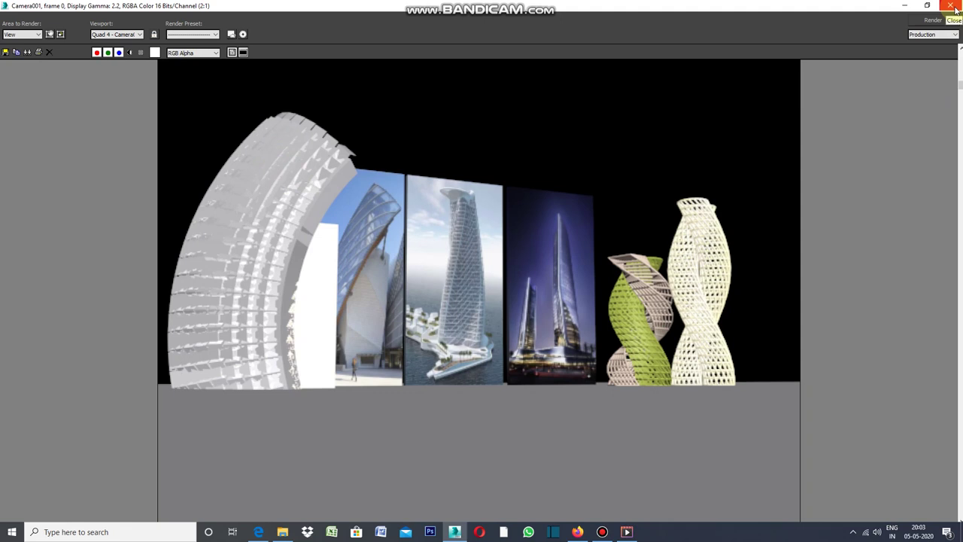
pyautogui.click(954, 7)
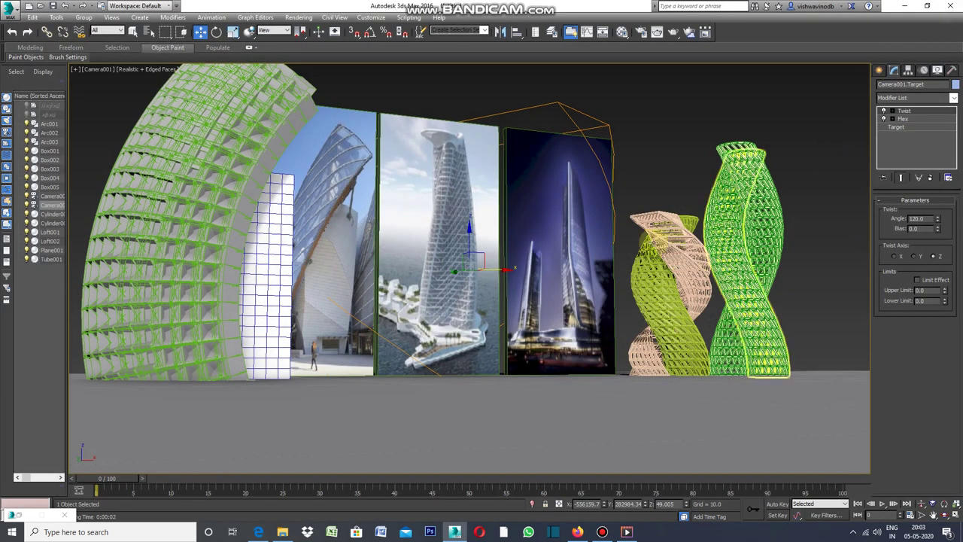
# - Set Loft002's Lattice geometry to Joints Only from Vertices, then deselect
pyautogui.click(314, 88)
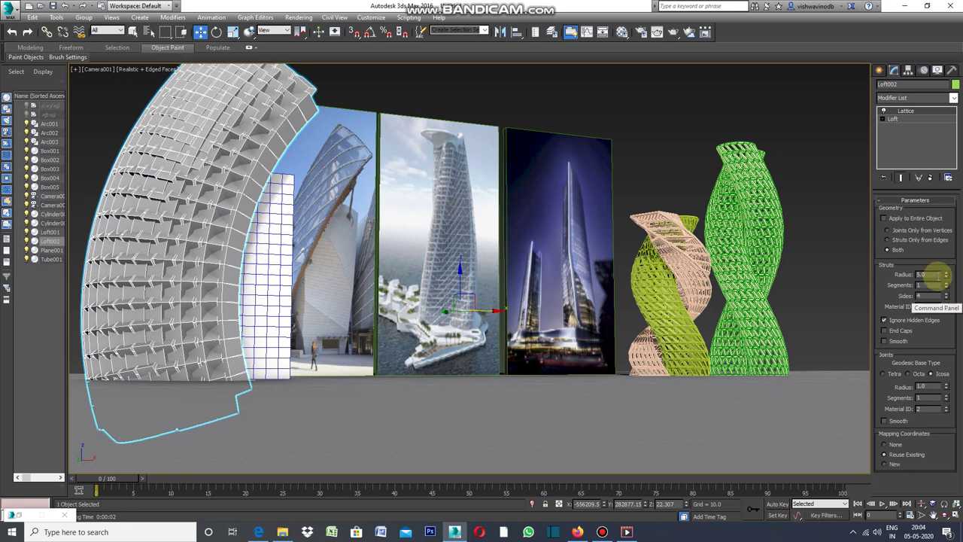
pyautogui.click(887, 231)
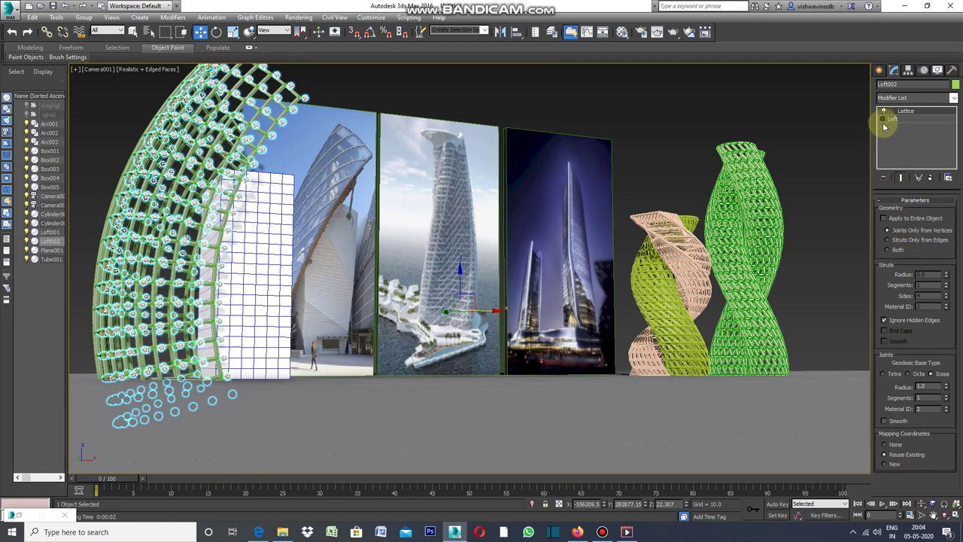
pyautogui.click(827, 112)
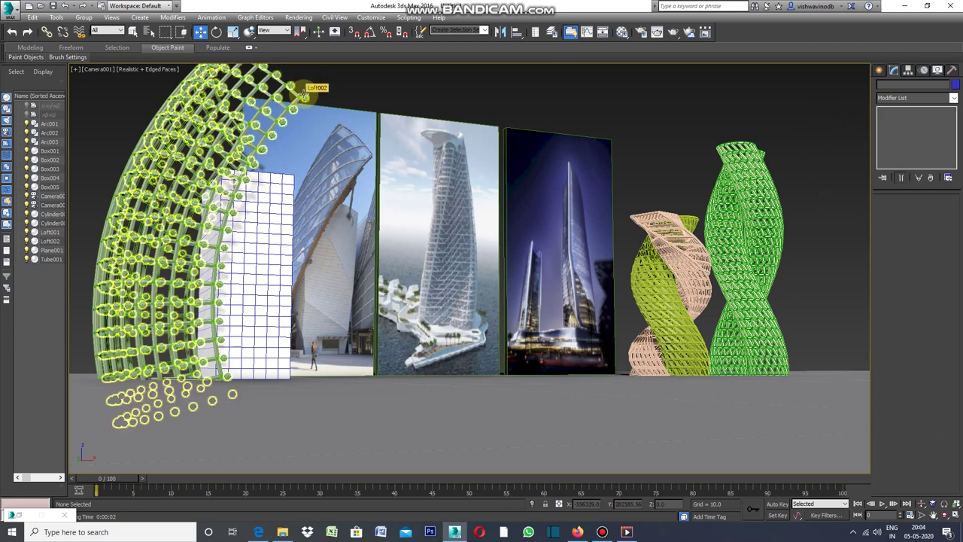
# - Select both lattice cylinders of the tall twisted tower
pyautogui.click(304, 94)
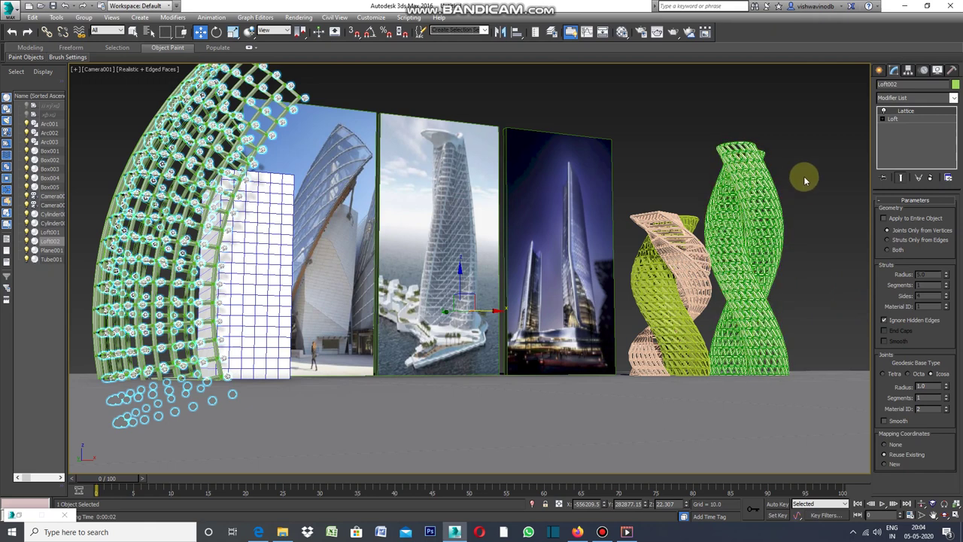
pyautogui.click(714, 210)
pyautogui.click(715, 210)
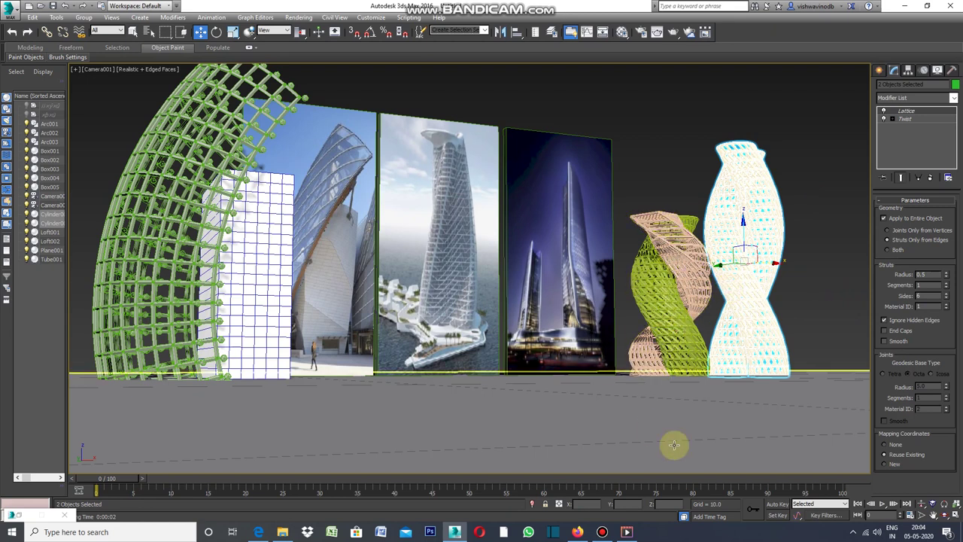
pyautogui.click(18, 515)
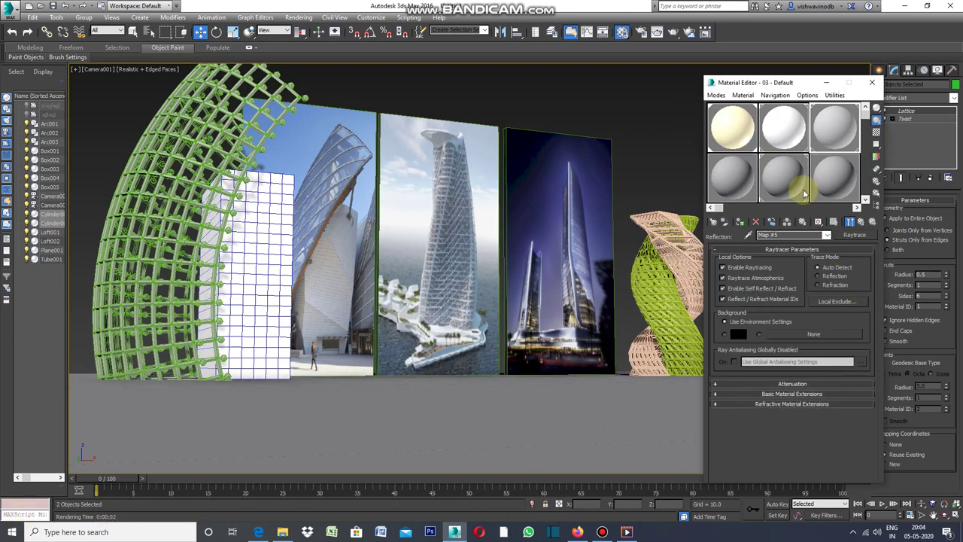
# - Pick the 02 - Default material sample, deselect, and minimize the Material Editor
pyautogui.click(787, 137)
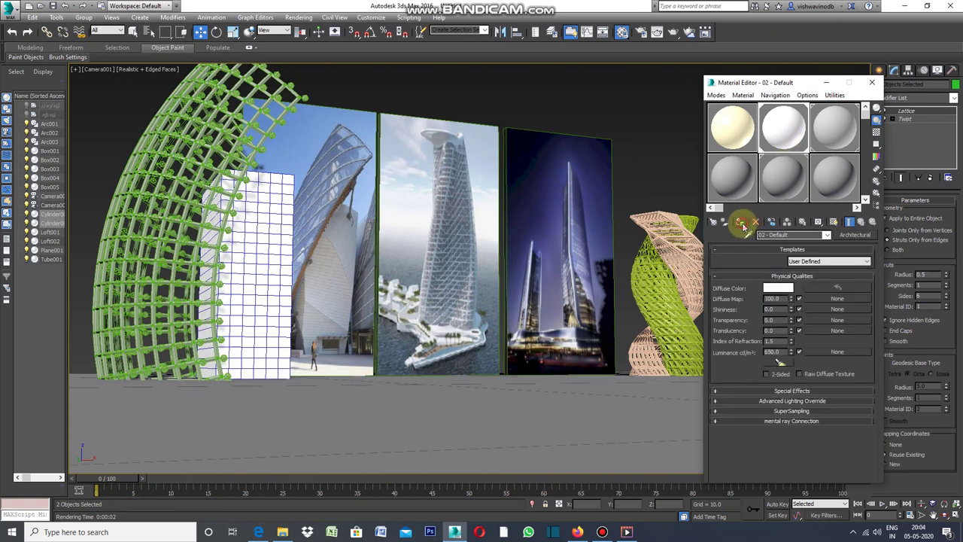
pyautogui.click(677, 176)
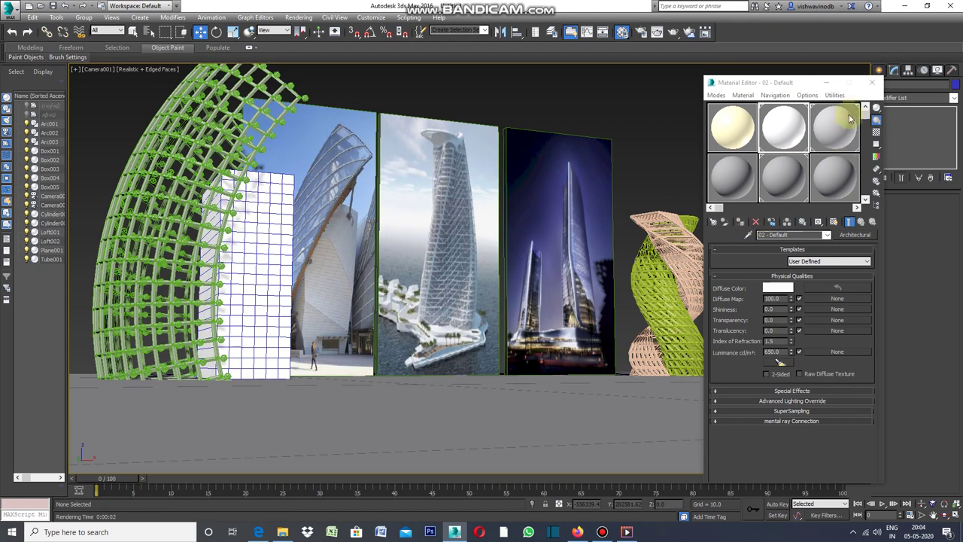
pyautogui.click(826, 82)
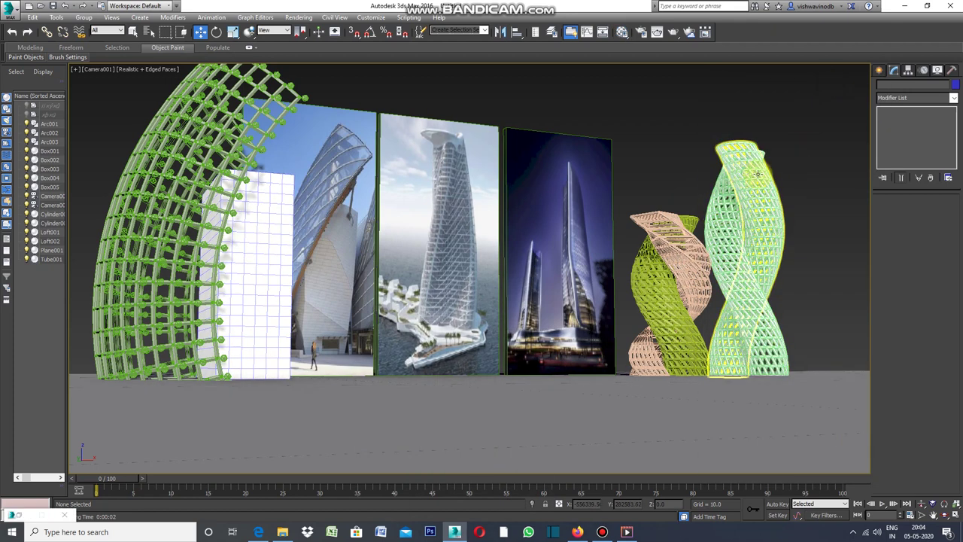
# - Select the tan and yellow twisted tower and assign it the white 02 - Default material
pyautogui.moveTo(697, 187); pyautogui.dragTo(646, 214)
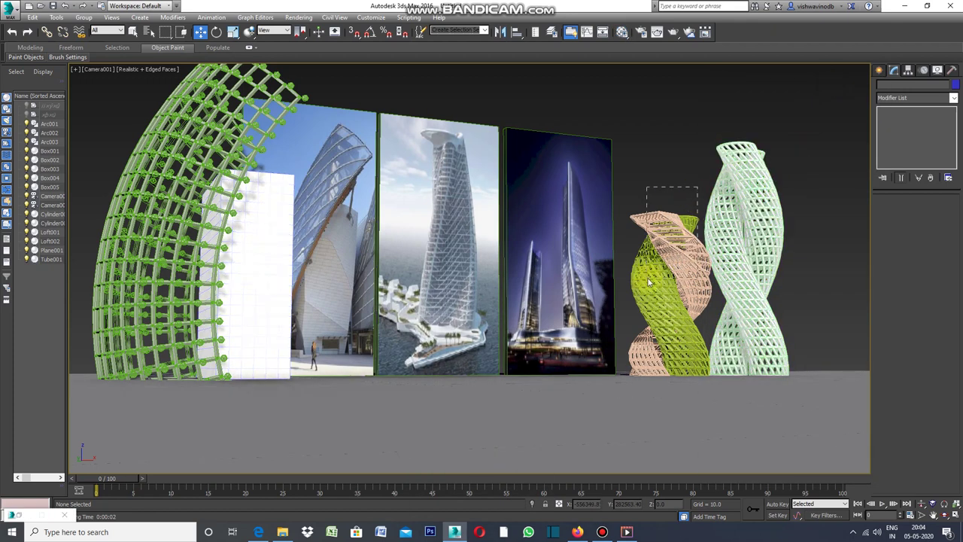
pyautogui.moveTo(649, 282); pyautogui.dragTo(647, 280)
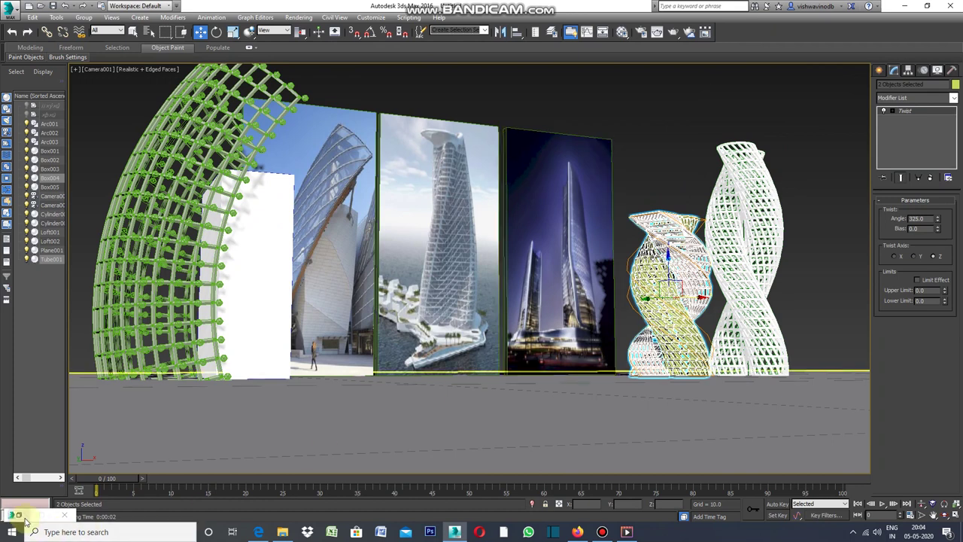
pyautogui.doubleClick(30, 515)
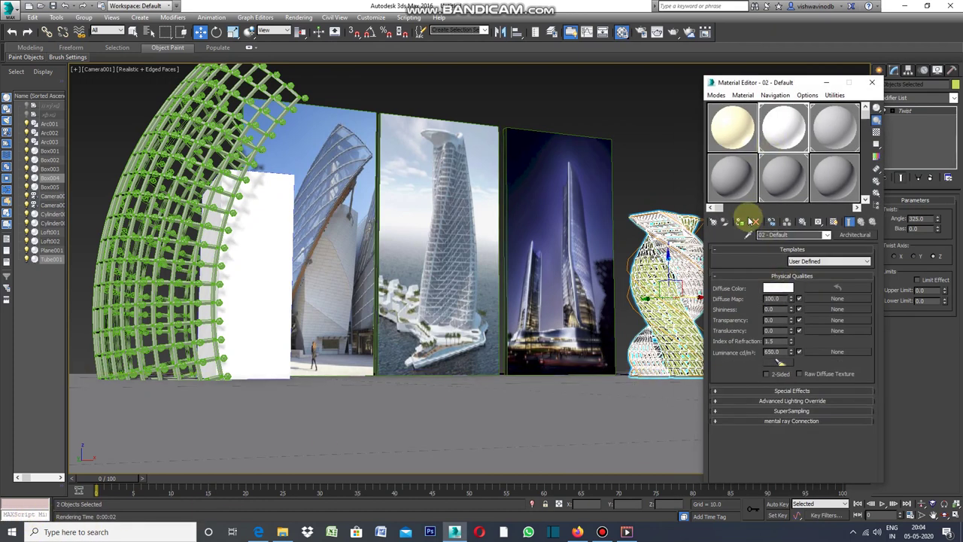
pyautogui.click(742, 220)
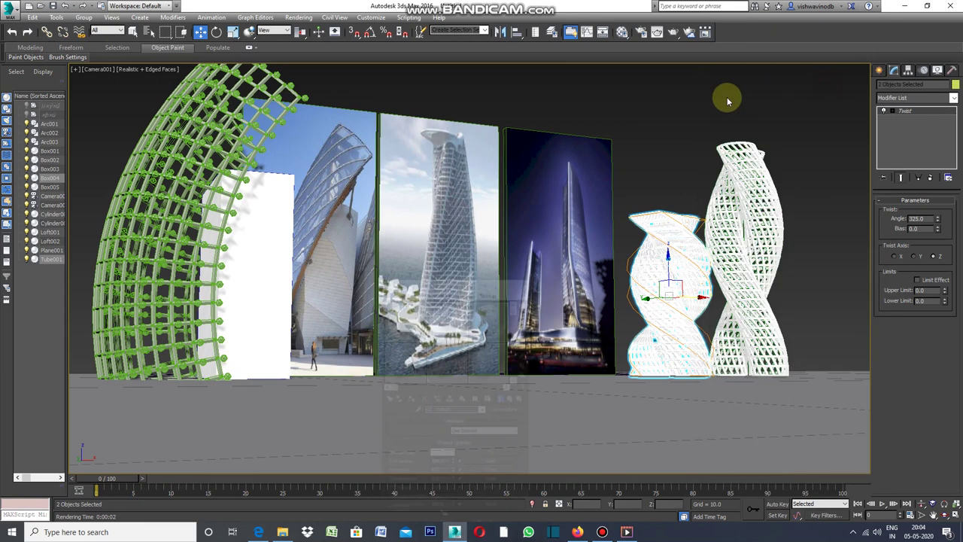
pyautogui.click(826, 82)
pyautogui.click(727, 97)
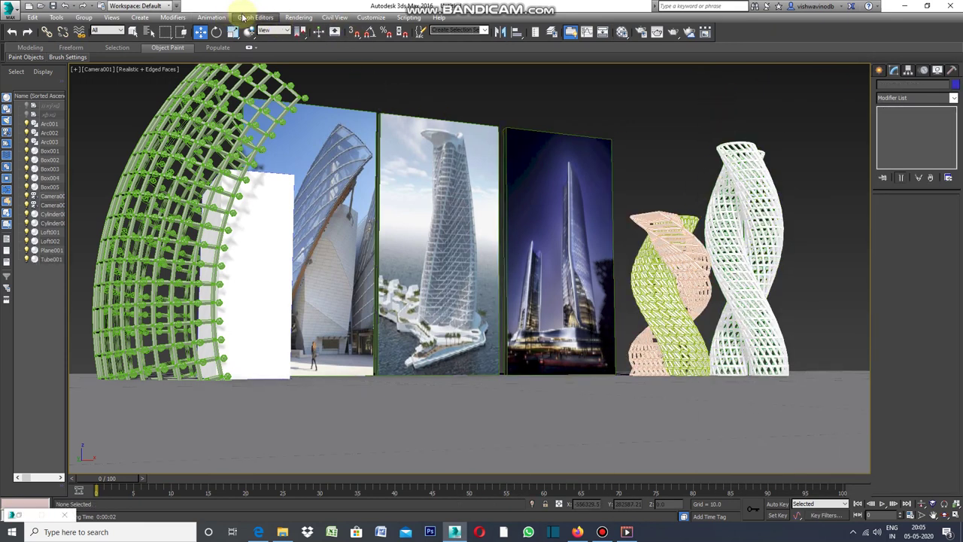
pyautogui.click(305, 18)
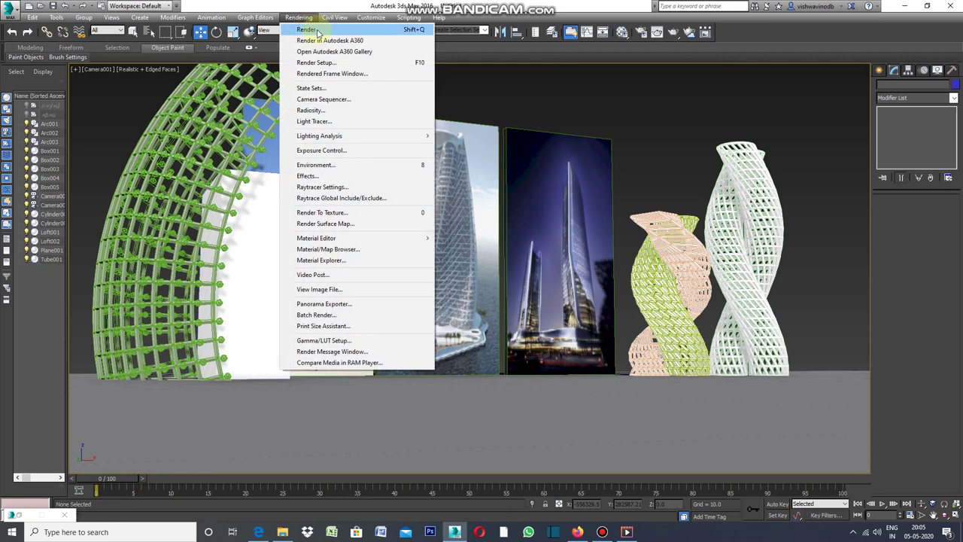
# - Render the Camera001 view, zoom into the frame buffer to check the white towers, then return
pyautogui.click(318, 33)
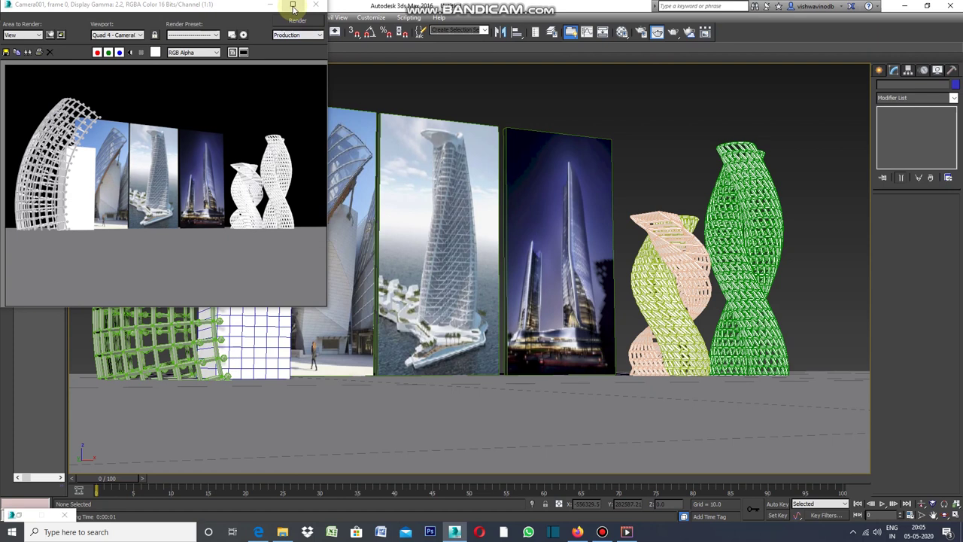
pyautogui.click(293, 5)
pyautogui.scroll(1, 357, 276)
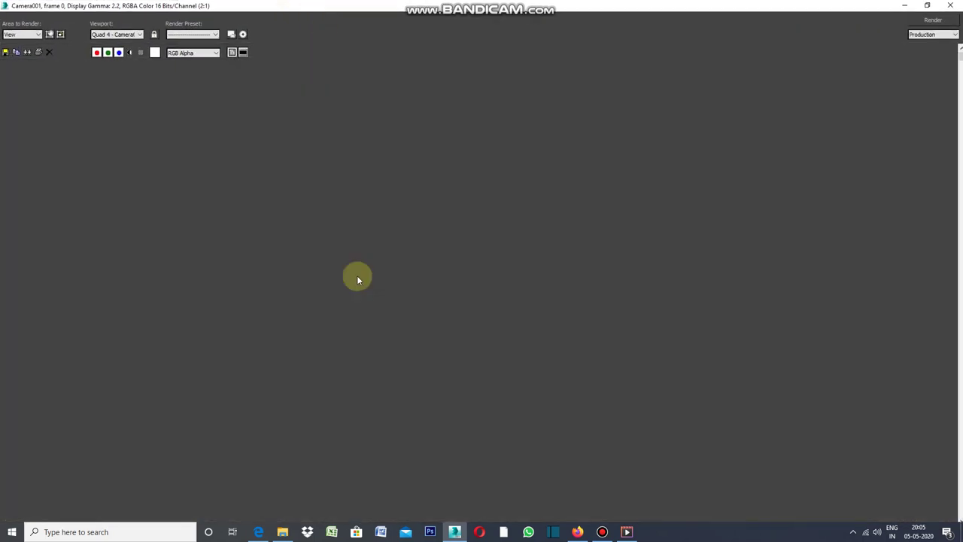
pyautogui.scroll(1, 248, 217)
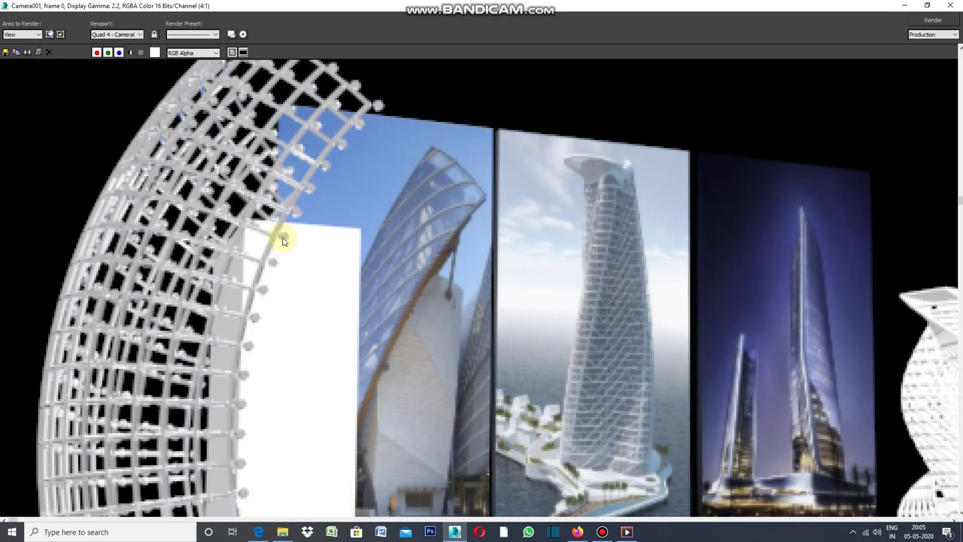
pyautogui.scroll(-1, 286, 242)
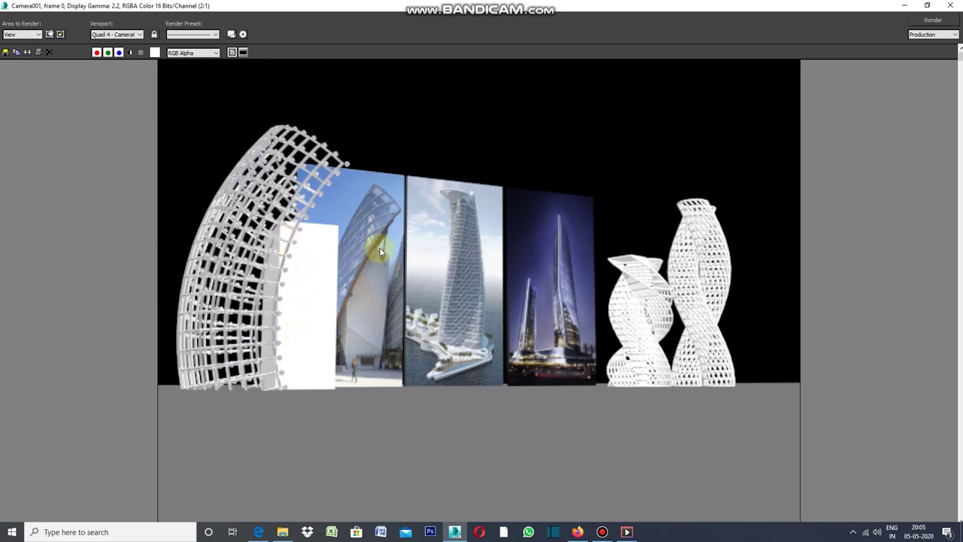
pyautogui.click(903, 9)
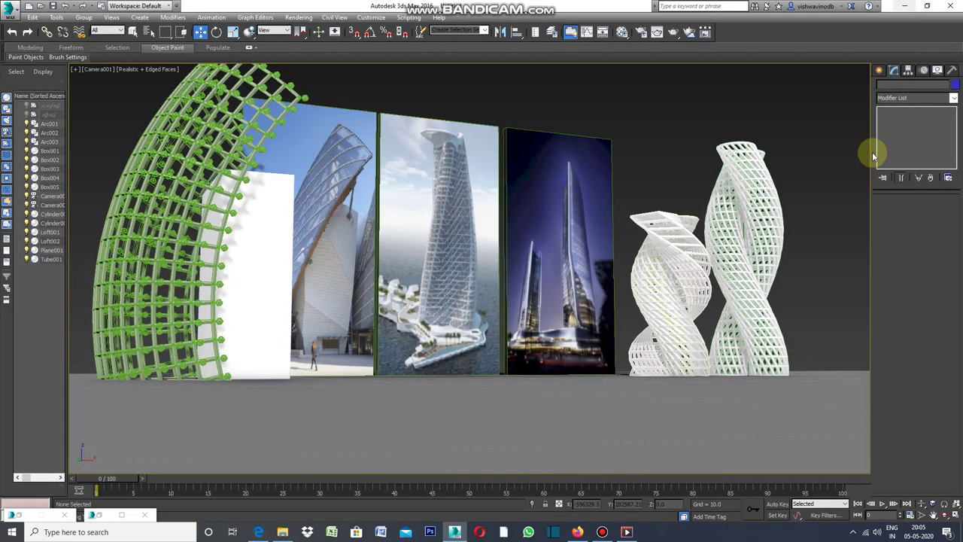
pyautogui.click(296, 91)
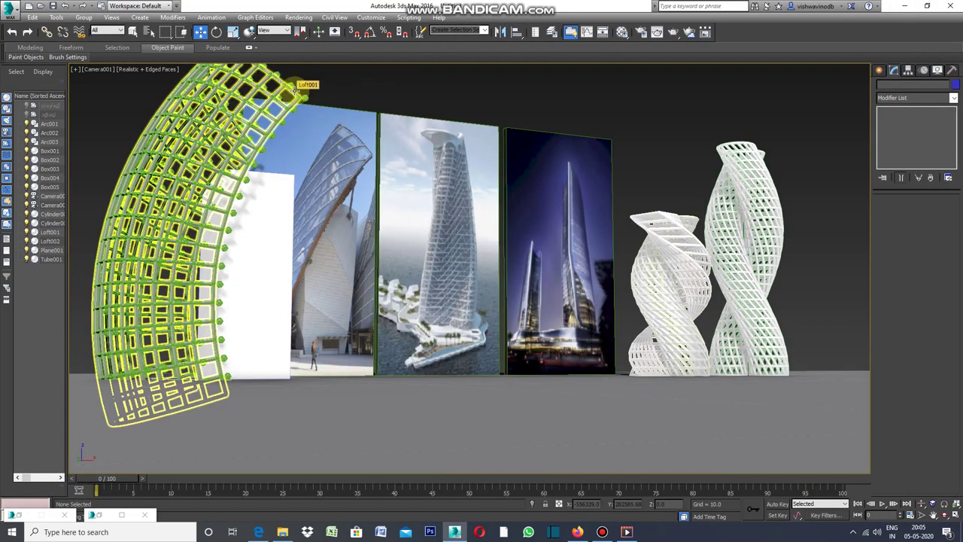
# - Try a Twist modifier on Loft001, then undo the twist and remove the modifier
pyautogui.click(295, 89)
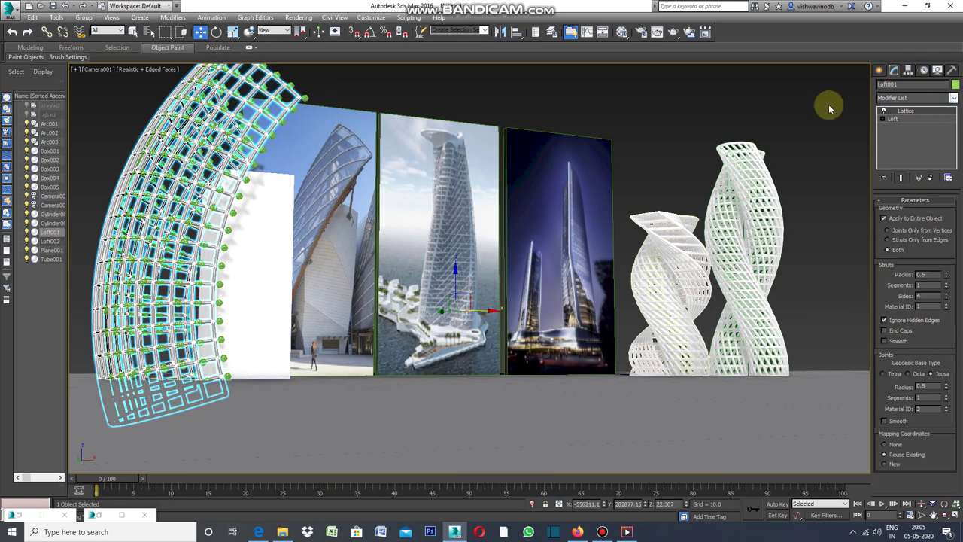
pyautogui.click(953, 98)
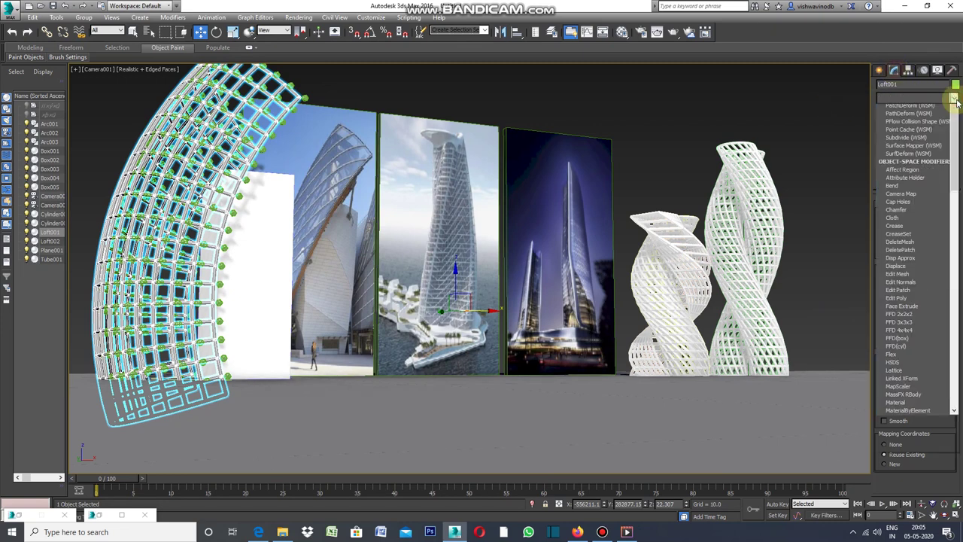
pyautogui.moveTo(954, 241); pyautogui.dragTo(959, 478)
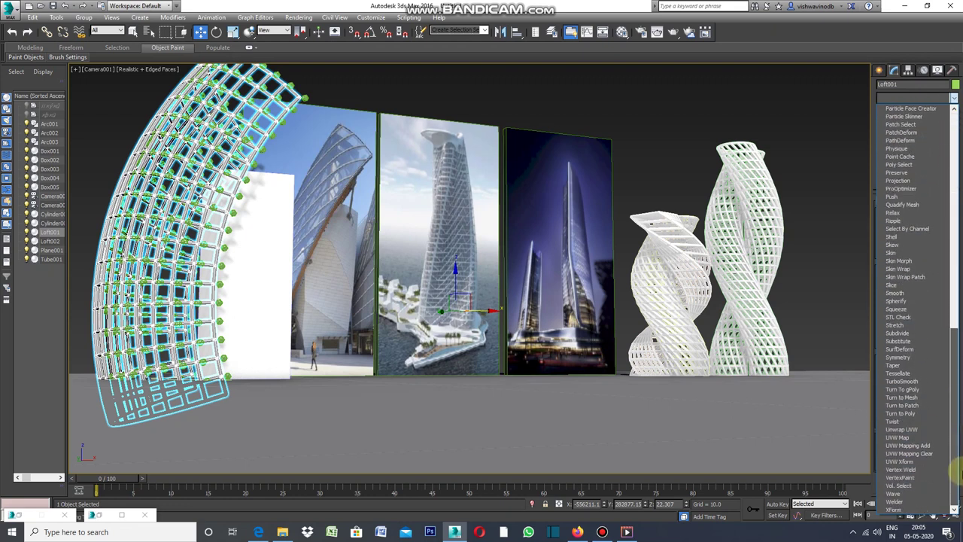
pyautogui.click(905, 422)
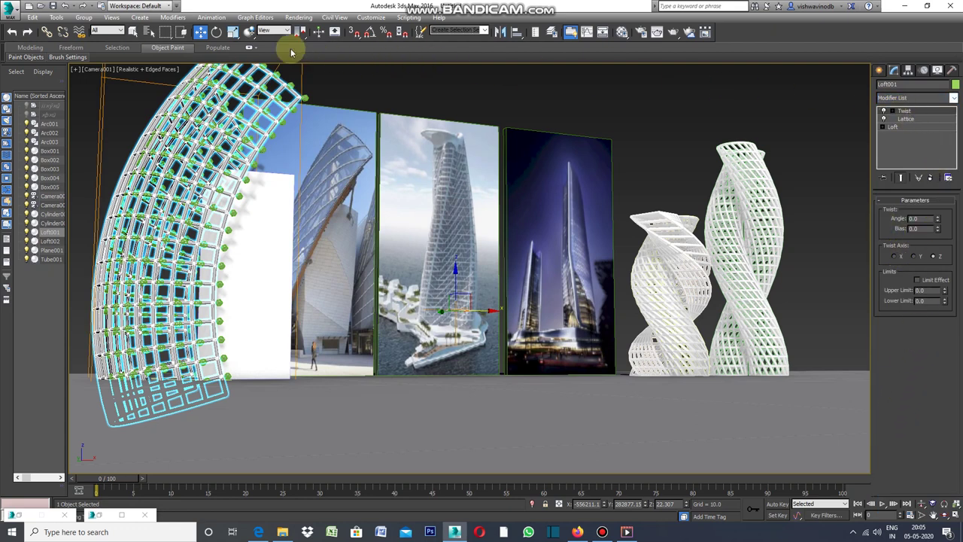
pyautogui.moveTo(939, 221); pyautogui.dragTo(940, 220)
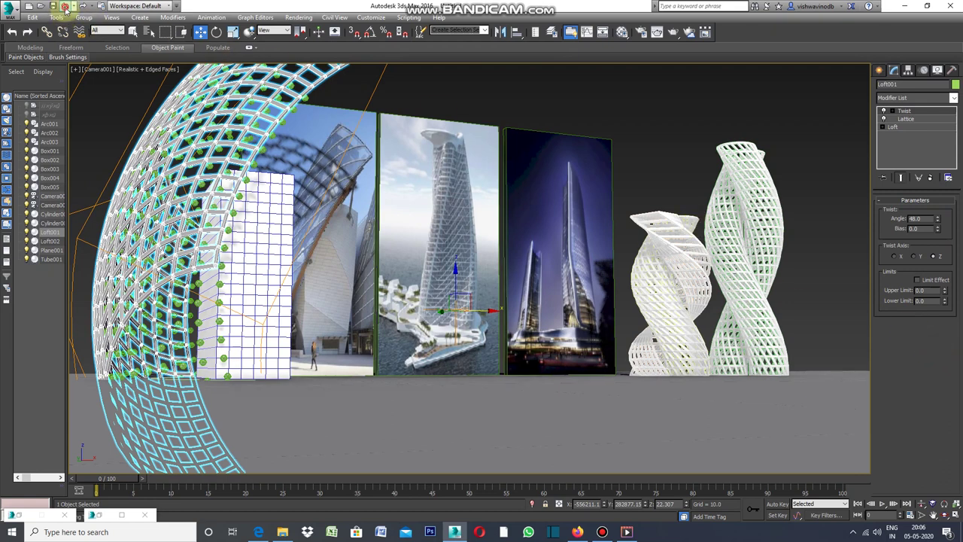
pyautogui.click(66, 7)
pyautogui.click(66, 6)
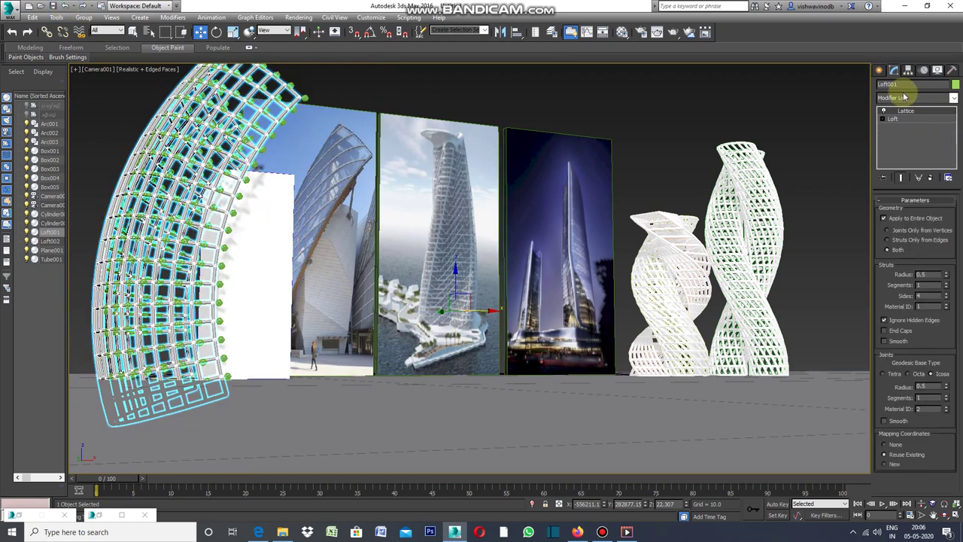
pyautogui.click(895, 71)
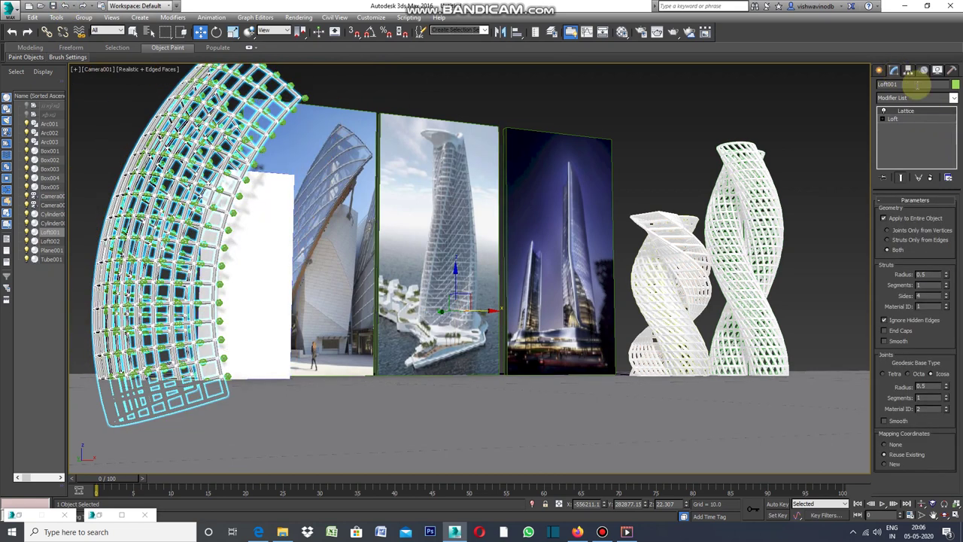
# - Bend Loft001 with a Bend modifier set to a 25-degree angle
pyautogui.click(954, 98)
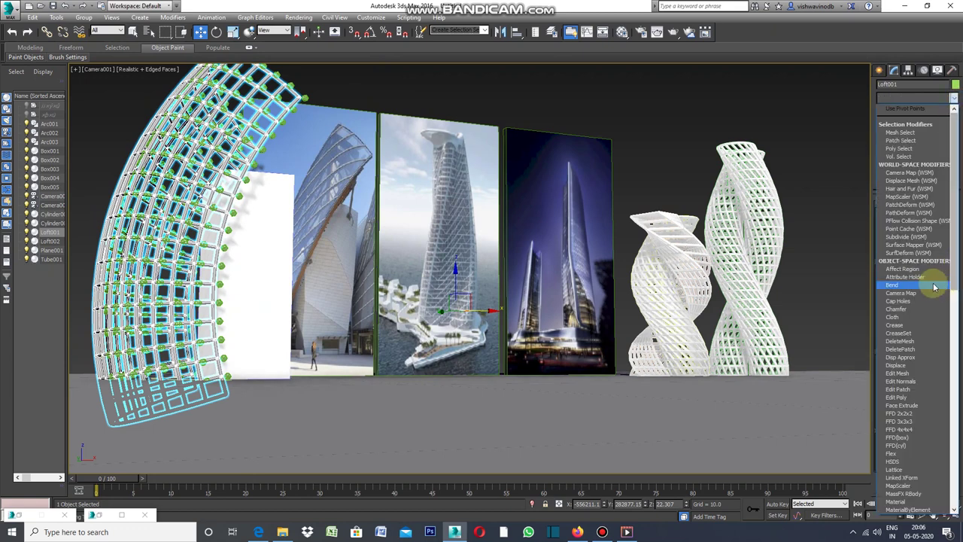
pyautogui.click(894, 285)
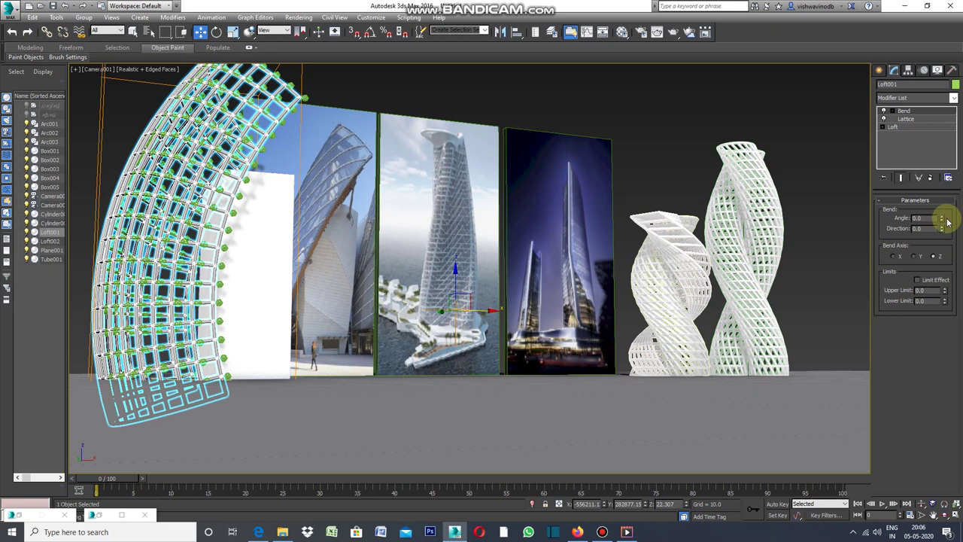
pyautogui.moveTo(943, 219); pyautogui.dragTo(943, 220)
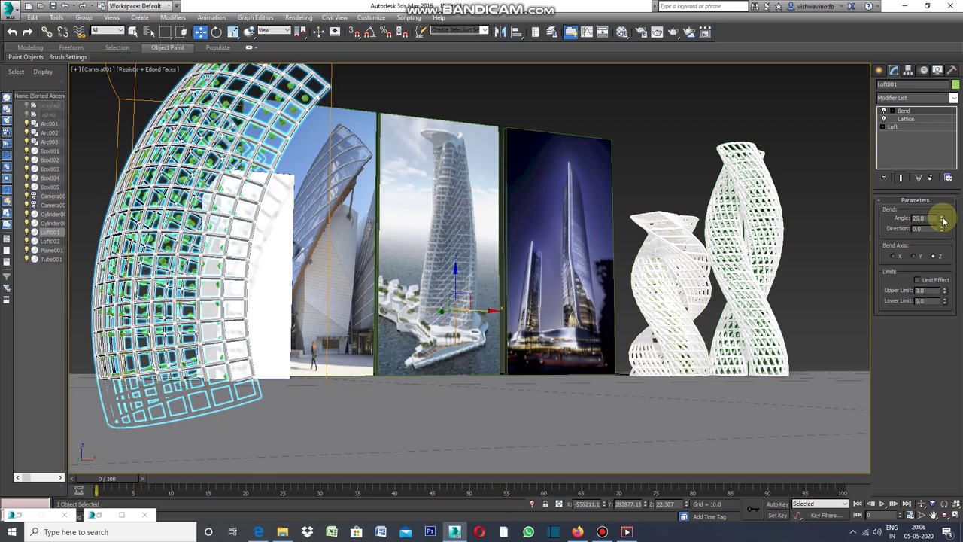
pyautogui.click(847, 192)
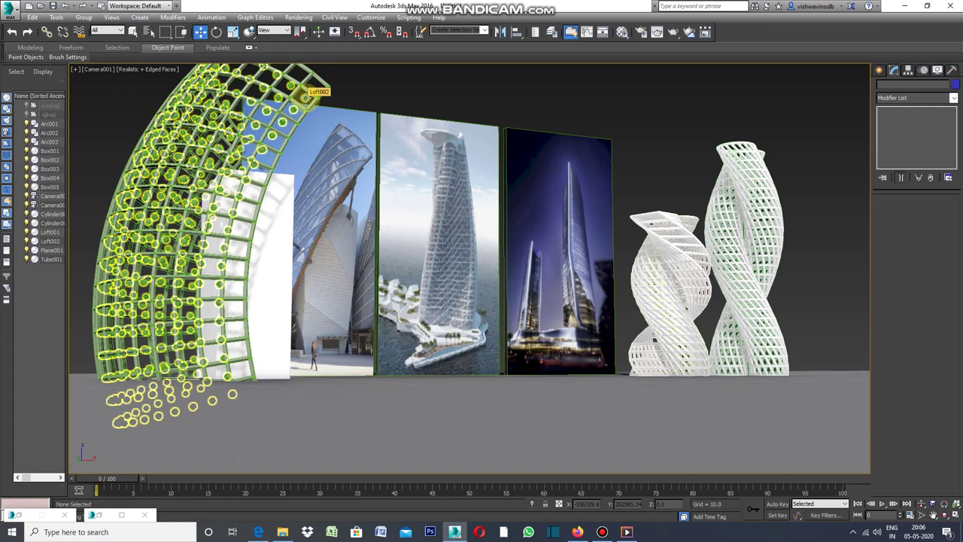
pyautogui.click(305, 96)
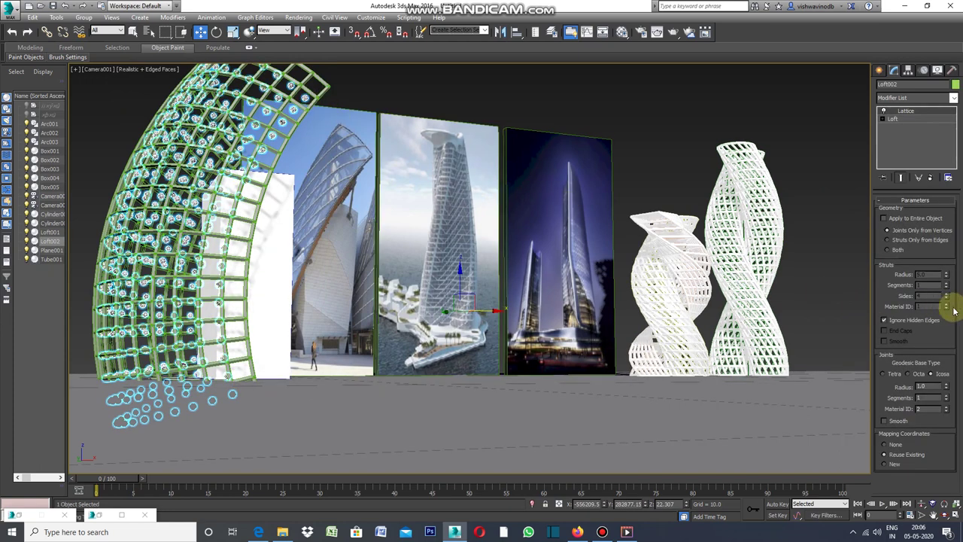
# - Set Loft002's lattice geometry to Both and turn on smooth struts
pyautogui.click(889, 252)
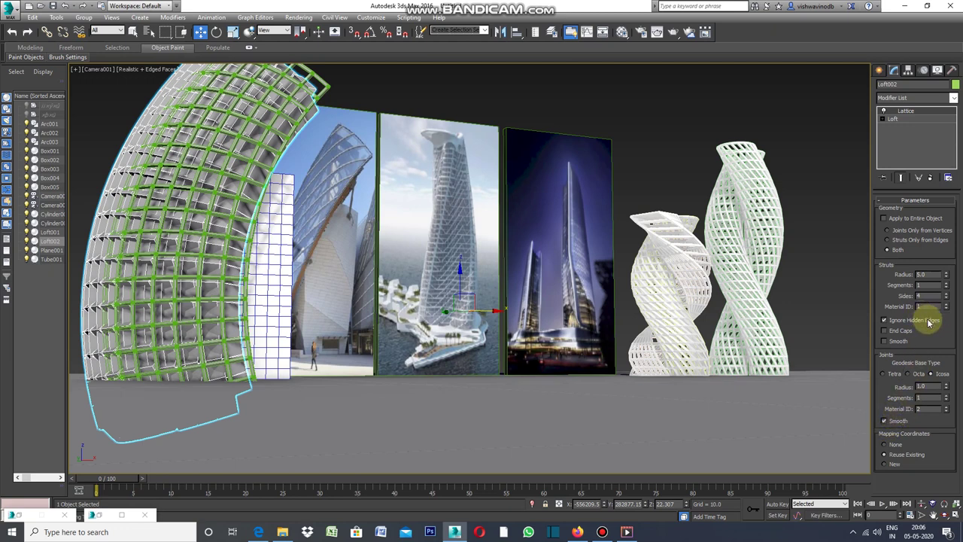
pyautogui.click(884, 342)
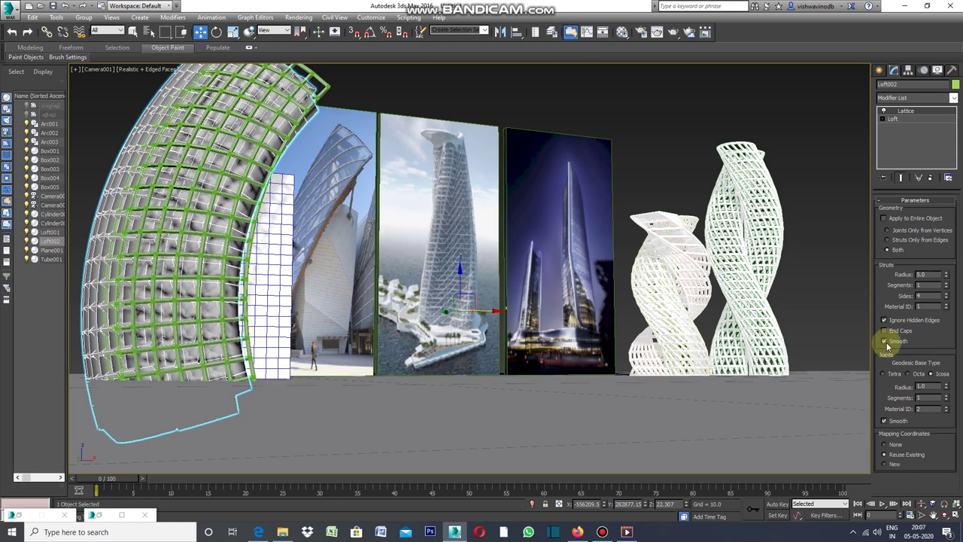
pyautogui.click(817, 187)
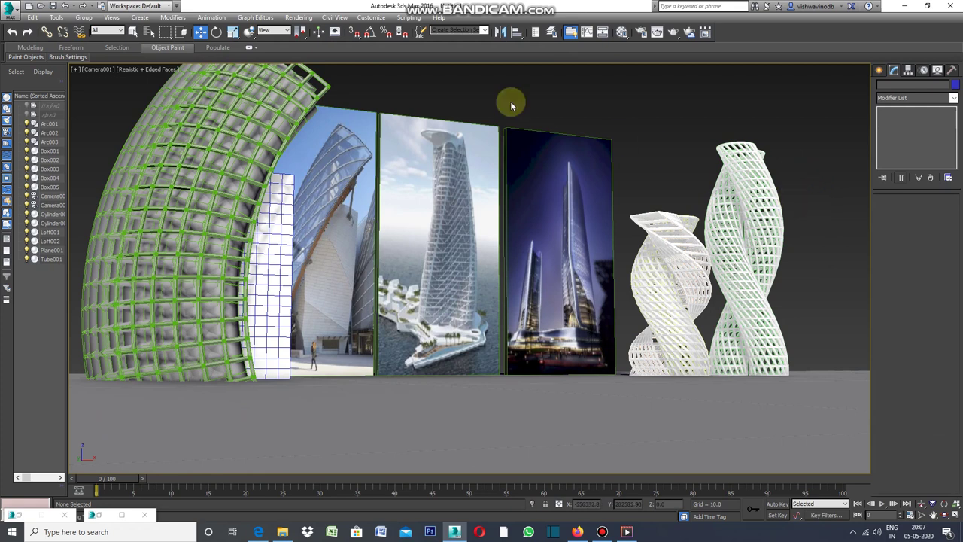
# - Open Render Setup and change the output width from 640 to 1500
pyautogui.click(300, 17)
pyautogui.click(336, 66)
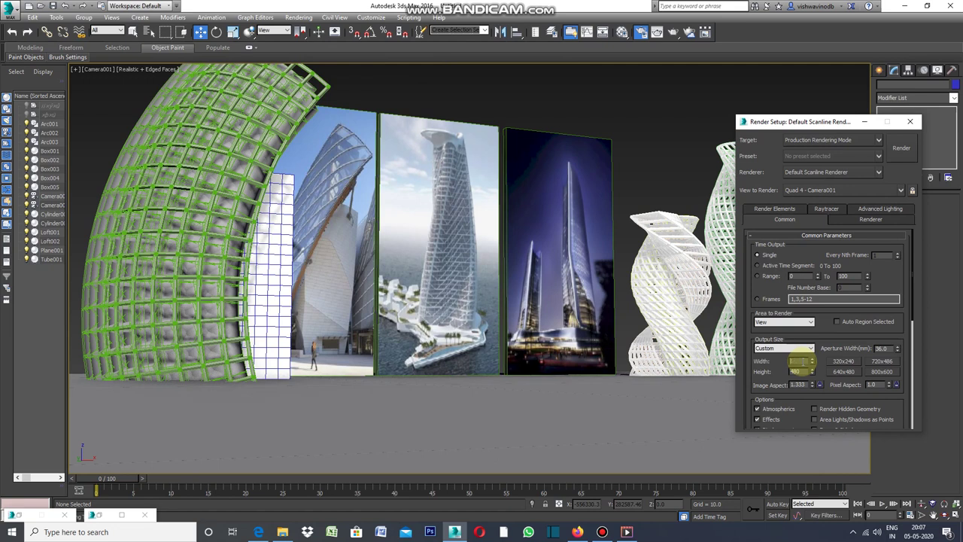
pyautogui.write('15000')
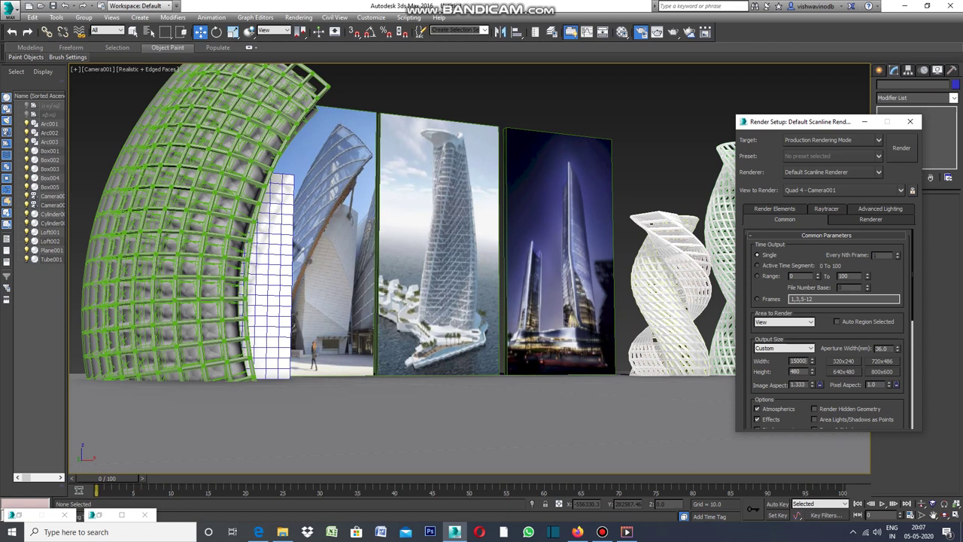
pyautogui.doubleClick(799, 372)
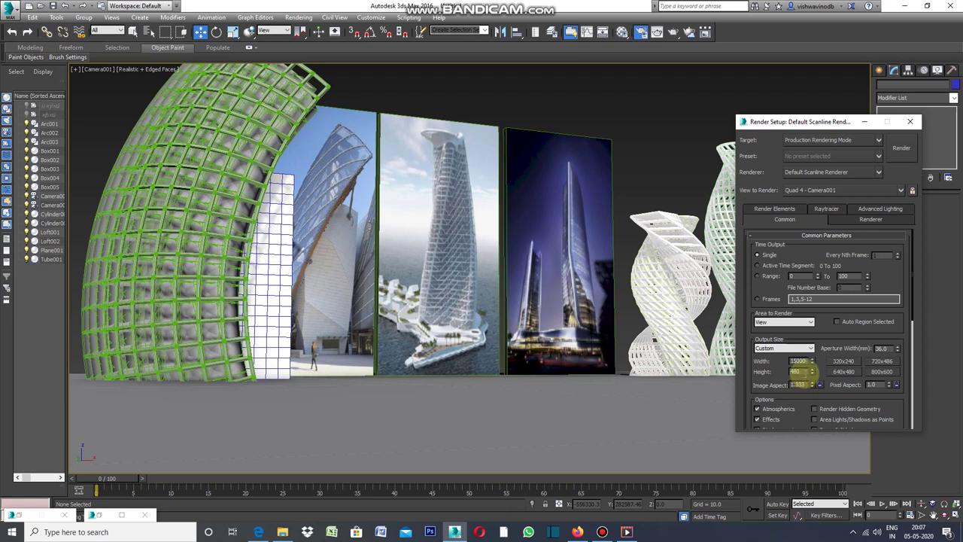